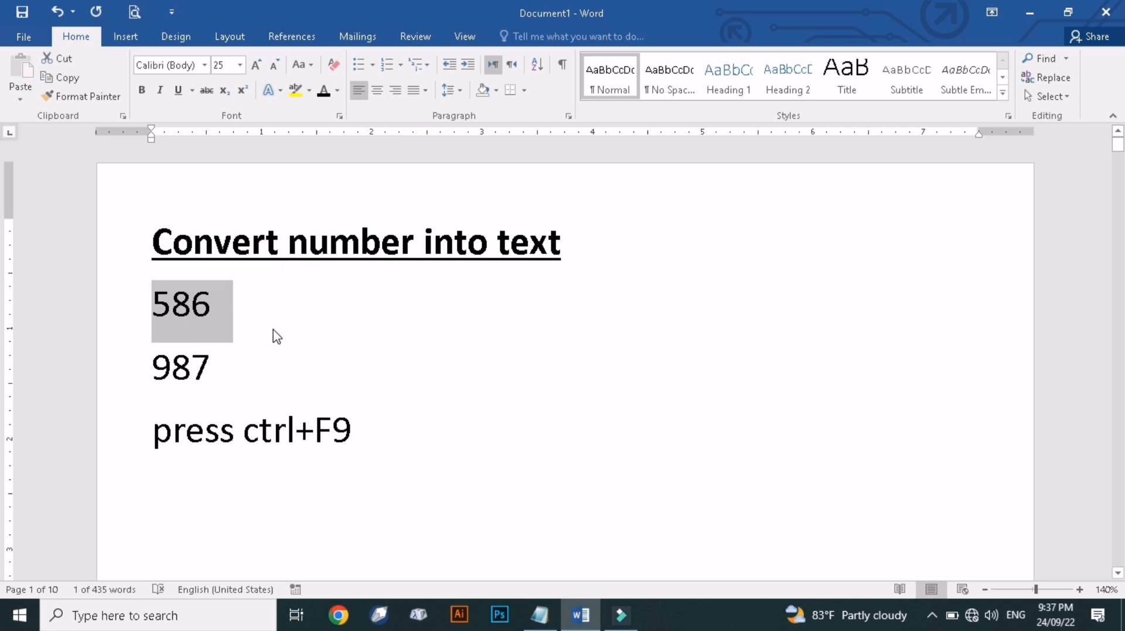
# Wrap the number 586 in field braces and complete the field code as =586 \*cardtext.
pyautogui.hotkey('ctrl', 'F9')
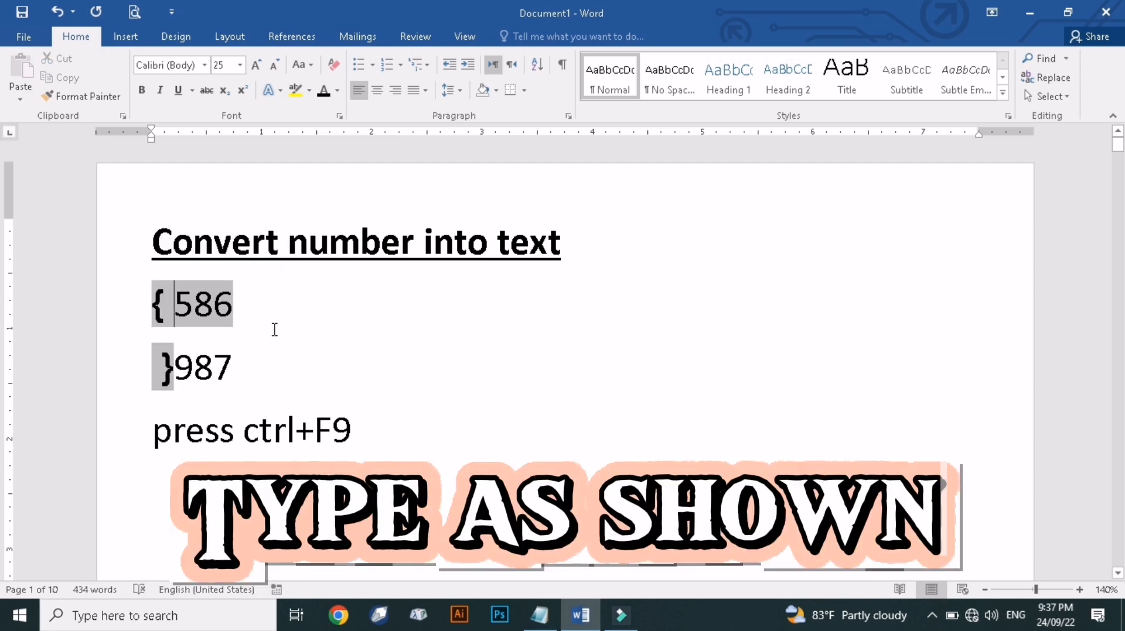
pyautogui.write('=')
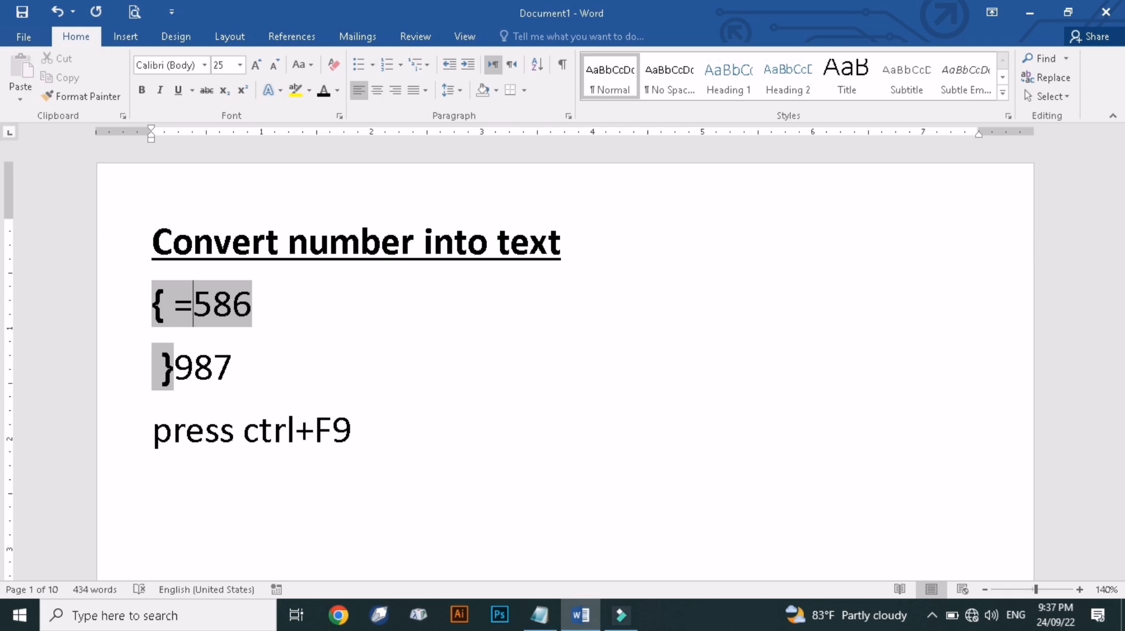
pyautogui.press('Right')
pyautogui.press('Right')
pyautogui.write(']')
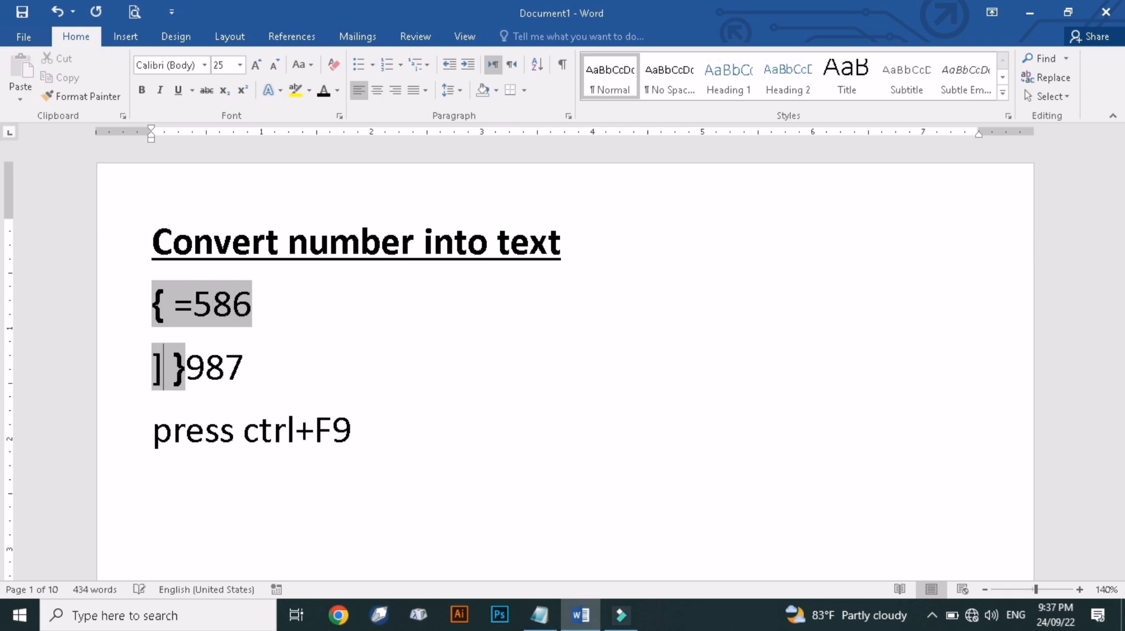
pyautogui.press('BackSpace')
pyautogui.write('\\')
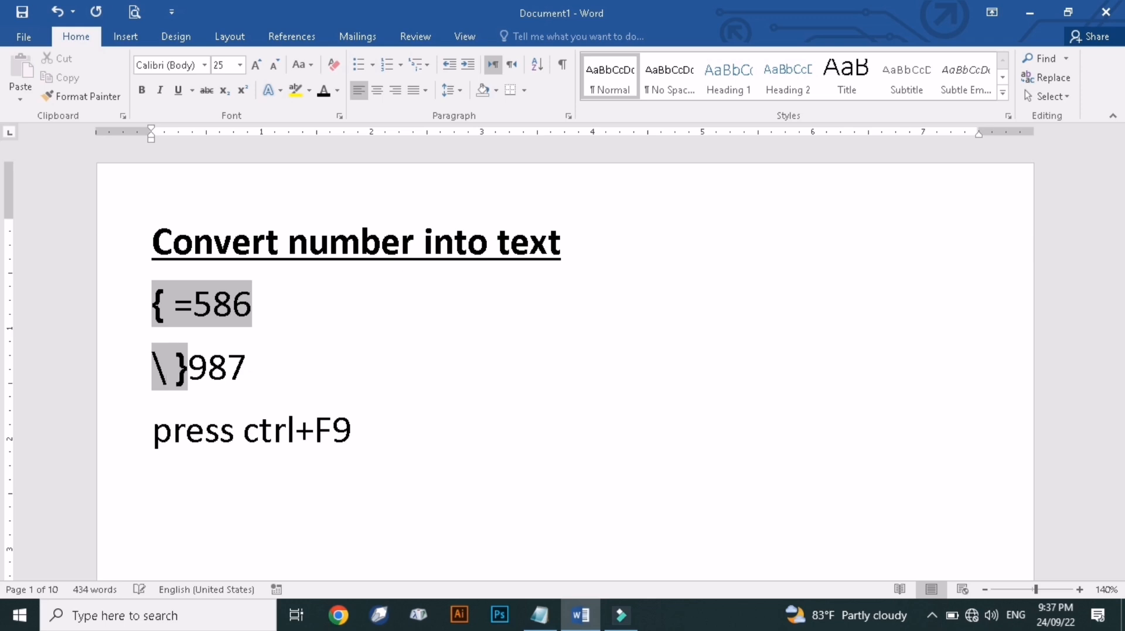
pyautogui.write('*')
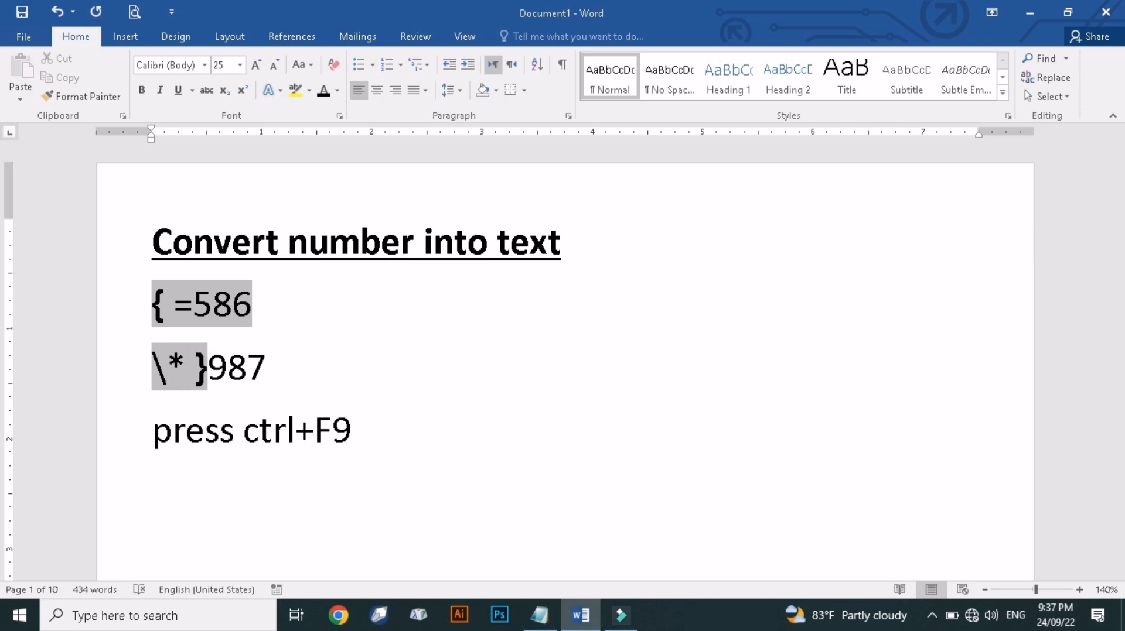
pyautogui.write('cardtex')
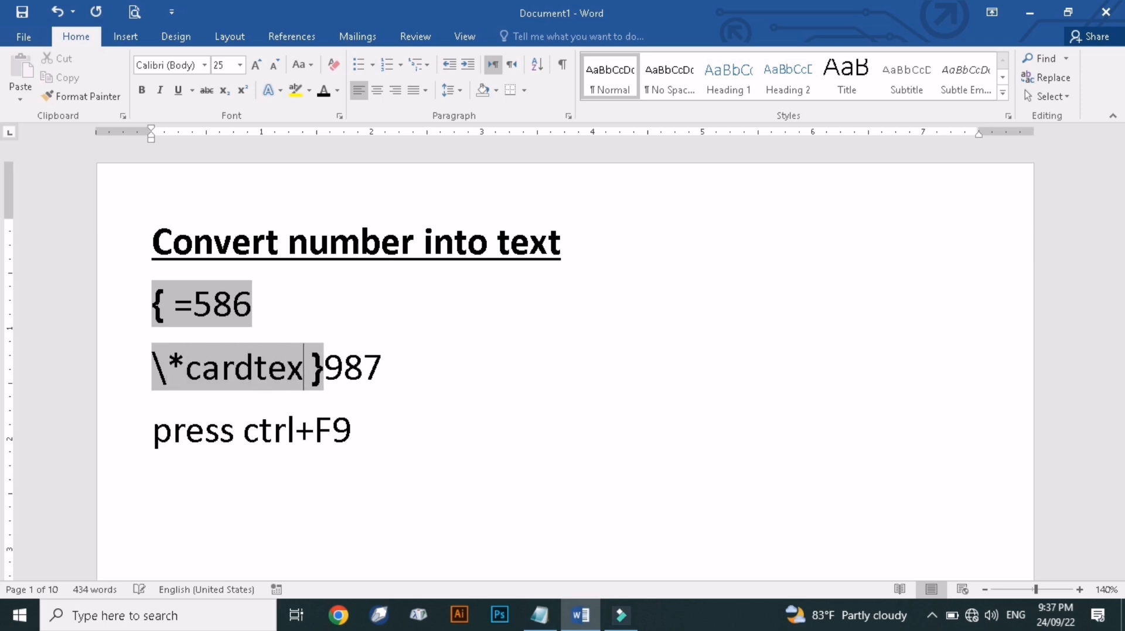
pyautogui.write('t')
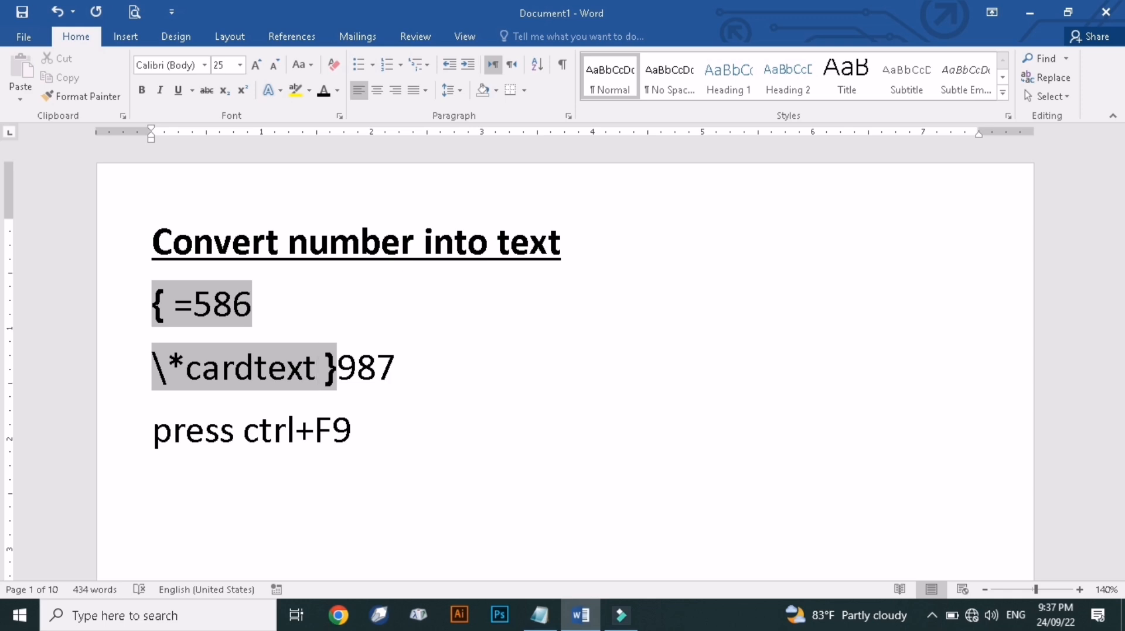
# Put 987 on its own line and extend the "press ctrl+F9" note with "after finish just press f9".
pyautogui.click(344, 357)
pyautogui.press('Return')
pyautogui.write('after finish just press')
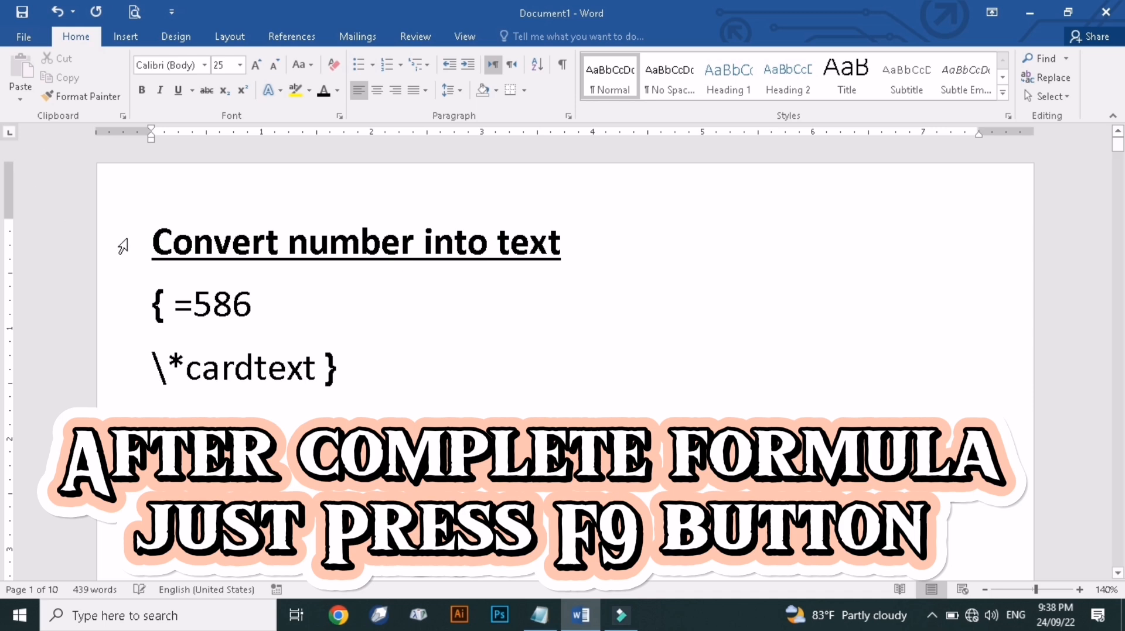
# Update the =586 field so the number is written out in words.
pyautogui.click(254, 364)
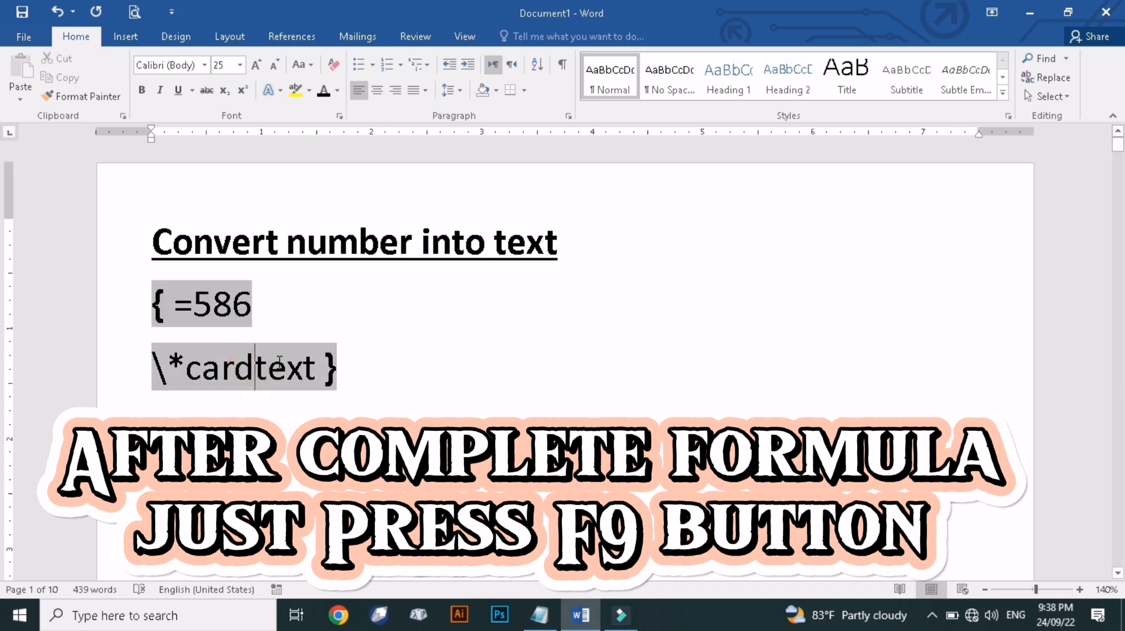
pyautogui.press('F9')
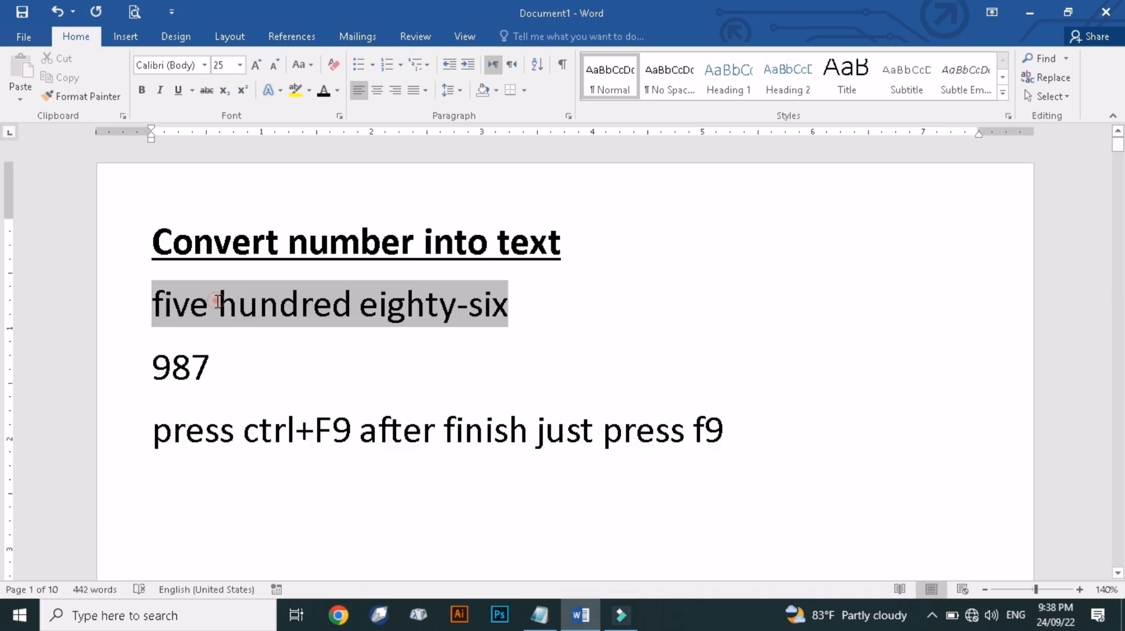
pyautogui.click(217, 299)
# Convert the number 987 to words with an updated field code reading =987\*cardtext.
pyautogui.moveTo(227, 357); pyautogui.dragTo(159, 364)
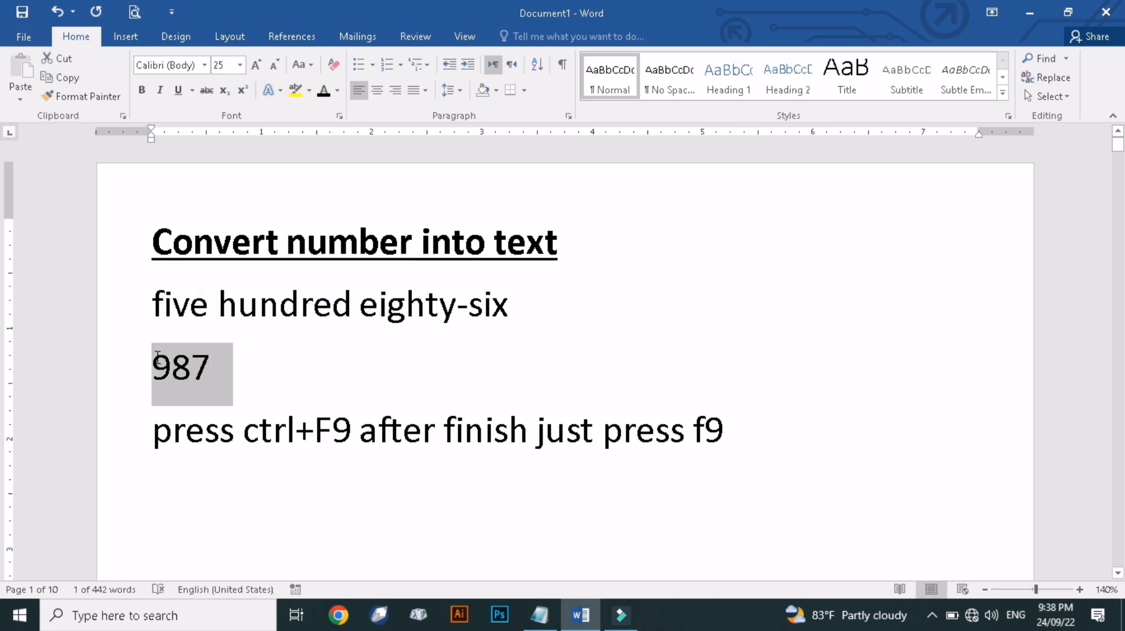
pyautogui.hotkey('ctrl', 'F9')
pyautogui.write('=')
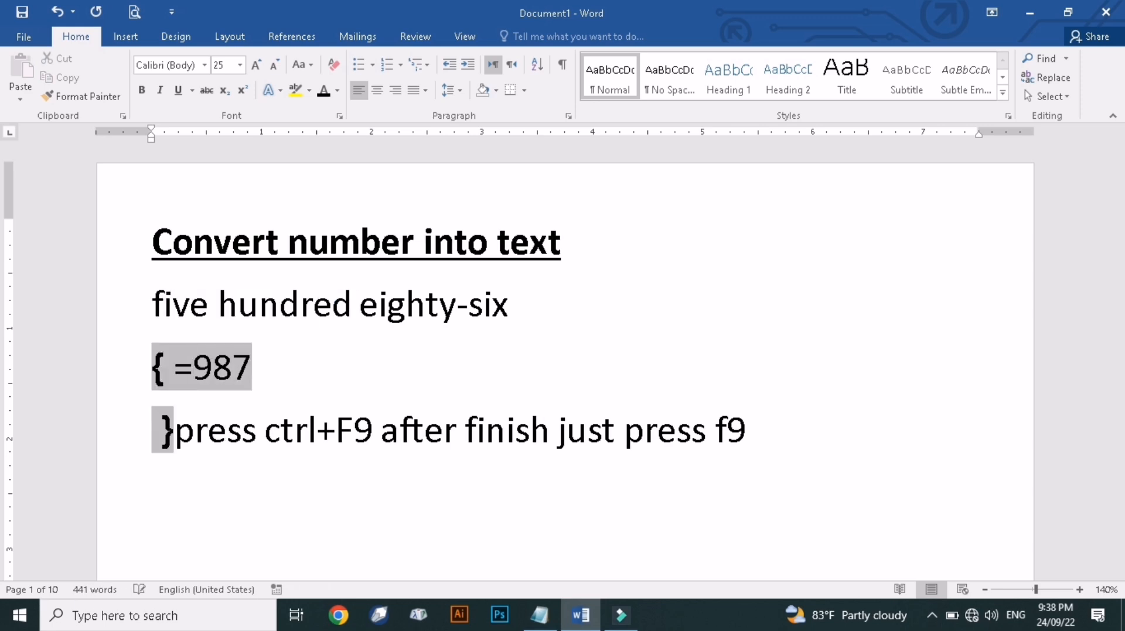
pyautogui.press('Right')
pyautogui.press('Right')
pyautogui.write('\\')
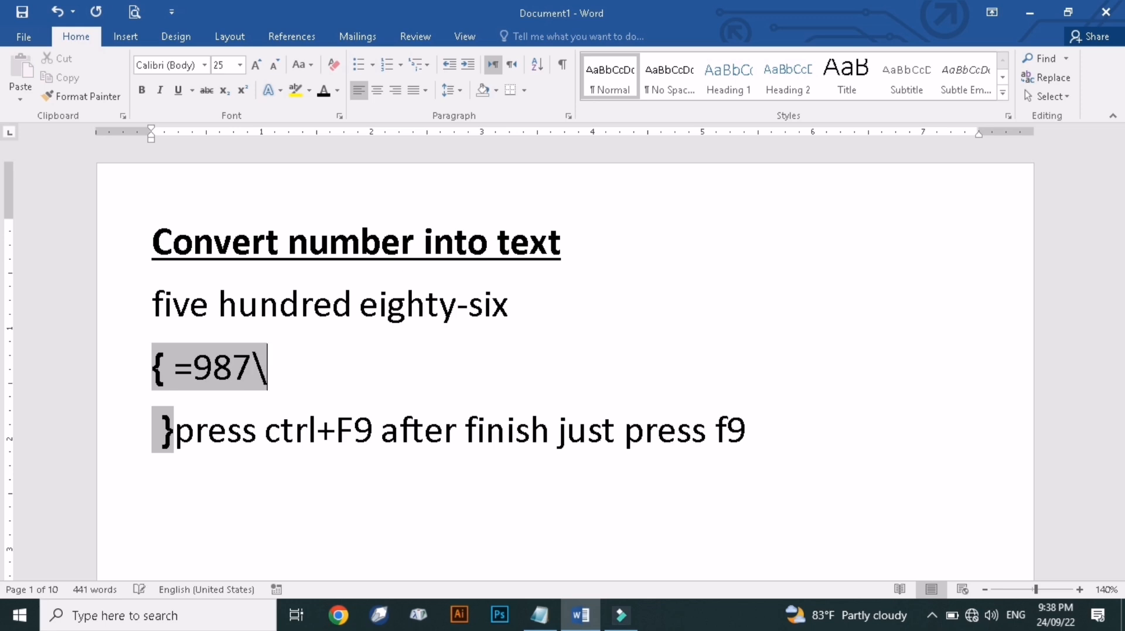
pyautogui.write('*card')
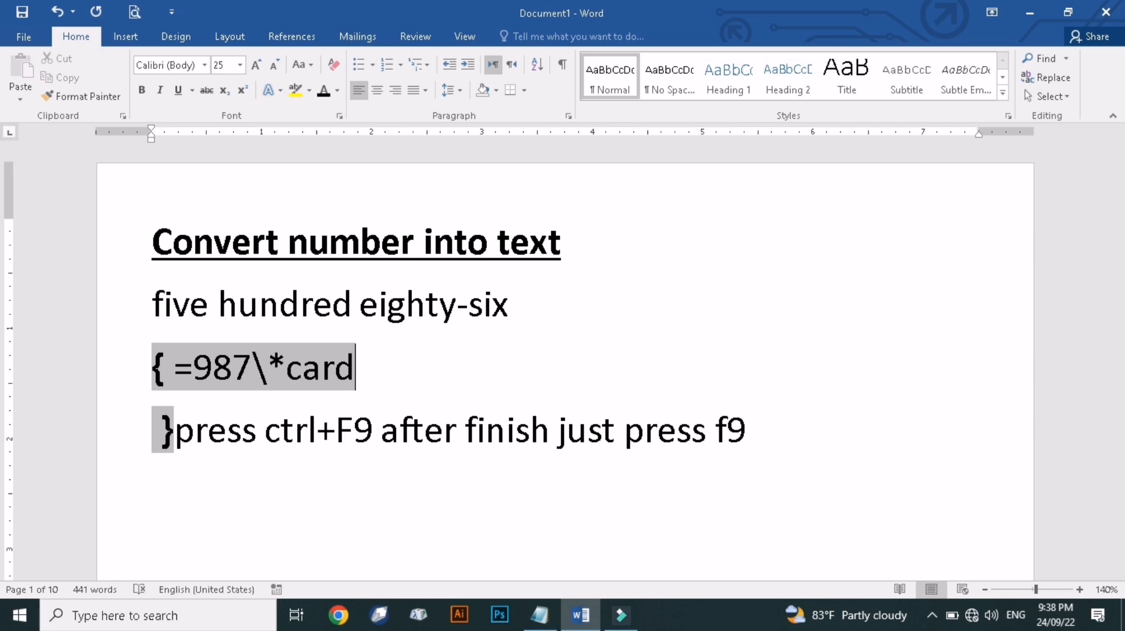
pyautogui.write('text')
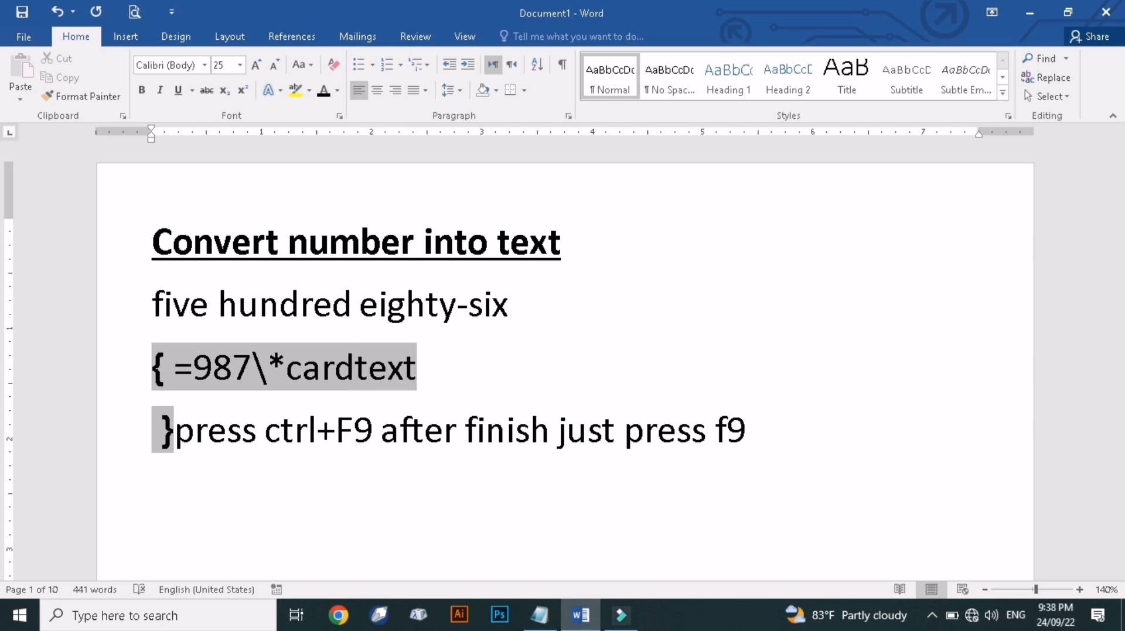
pyautogui.press('F9')
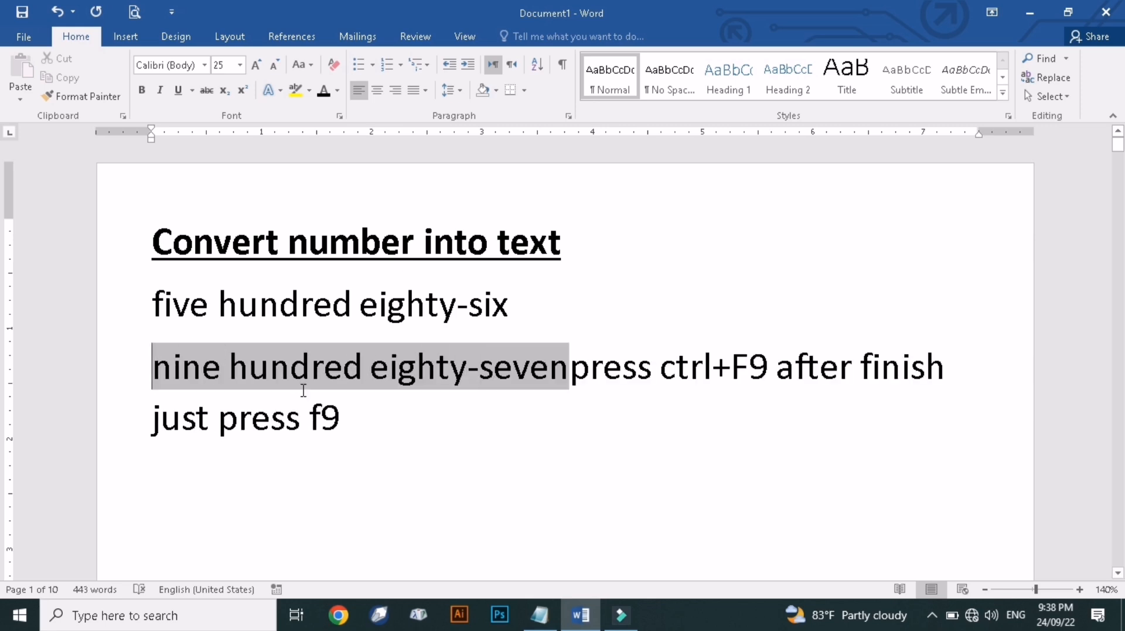
pyautogui.click(297, 377)
pyautogui.click(241, 319)
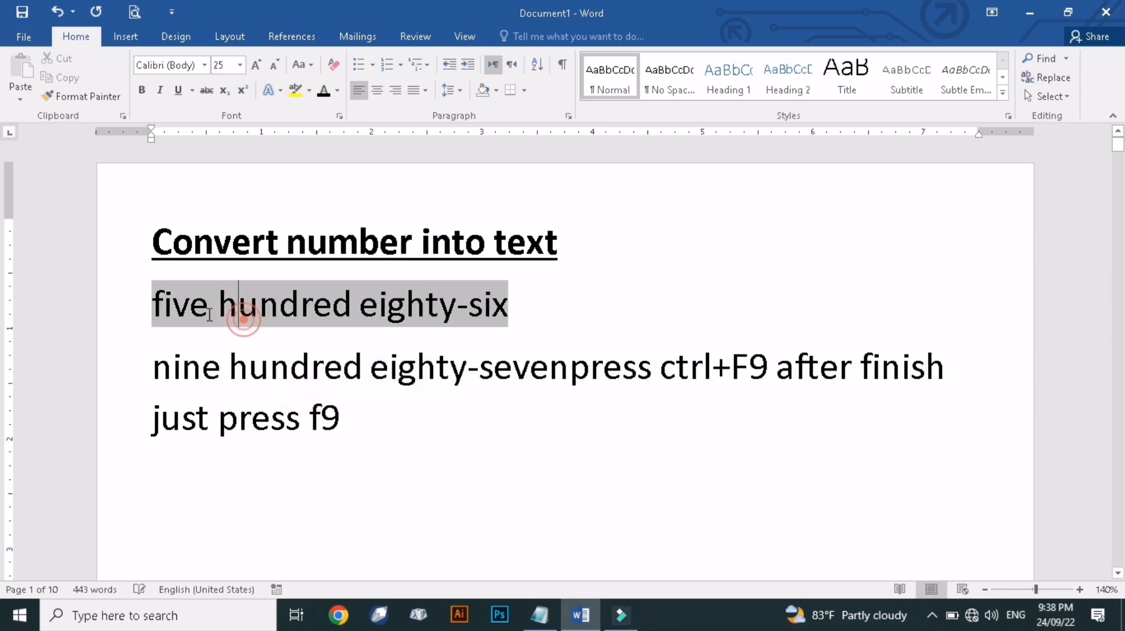
pyautogui.click(351, 336)
pyautogui.click(343, 411)
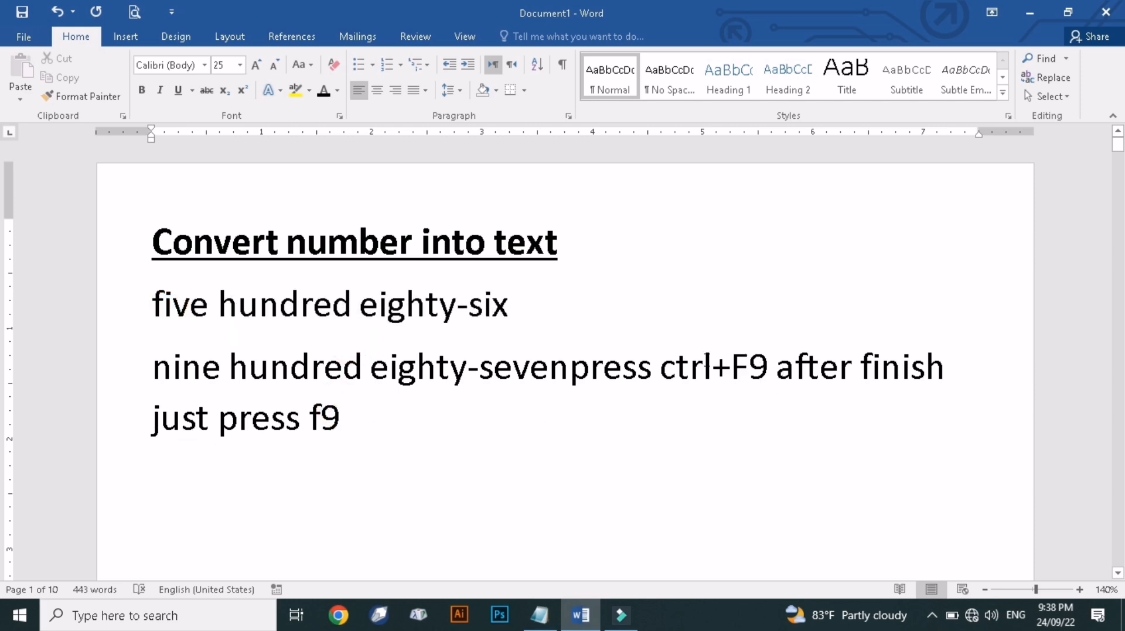
pyautogui.click(659, 367)
pyautogui.press('Return')
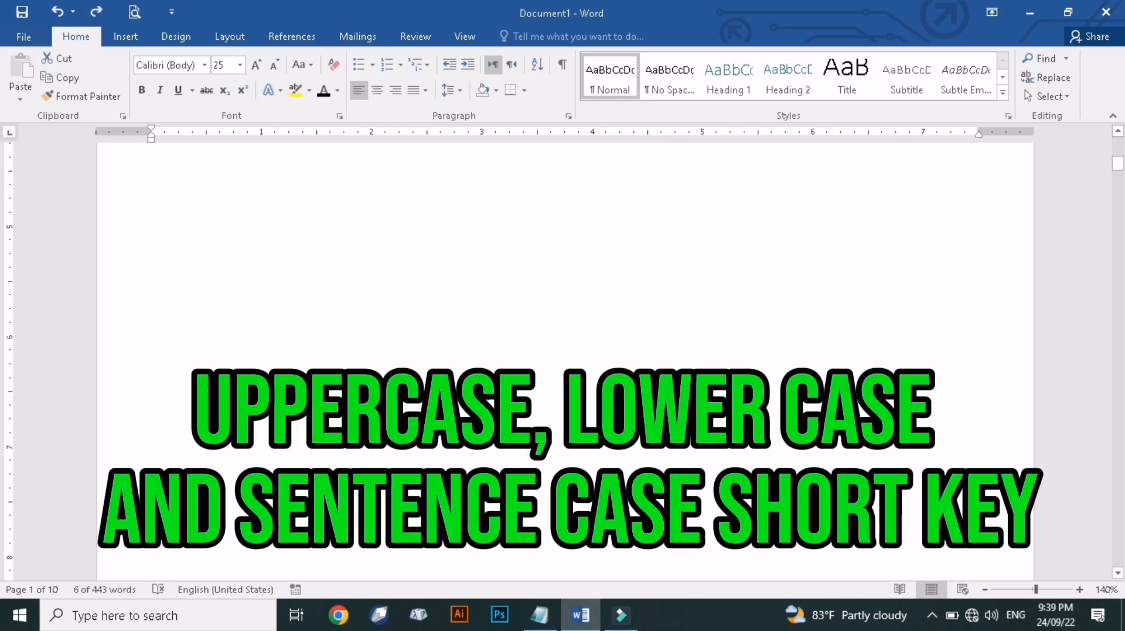
# On the Change Case page, add the note "press shift with F3" two lines below "semrahana computer institute".
pyautogui.scroll(-6, 486, 400)
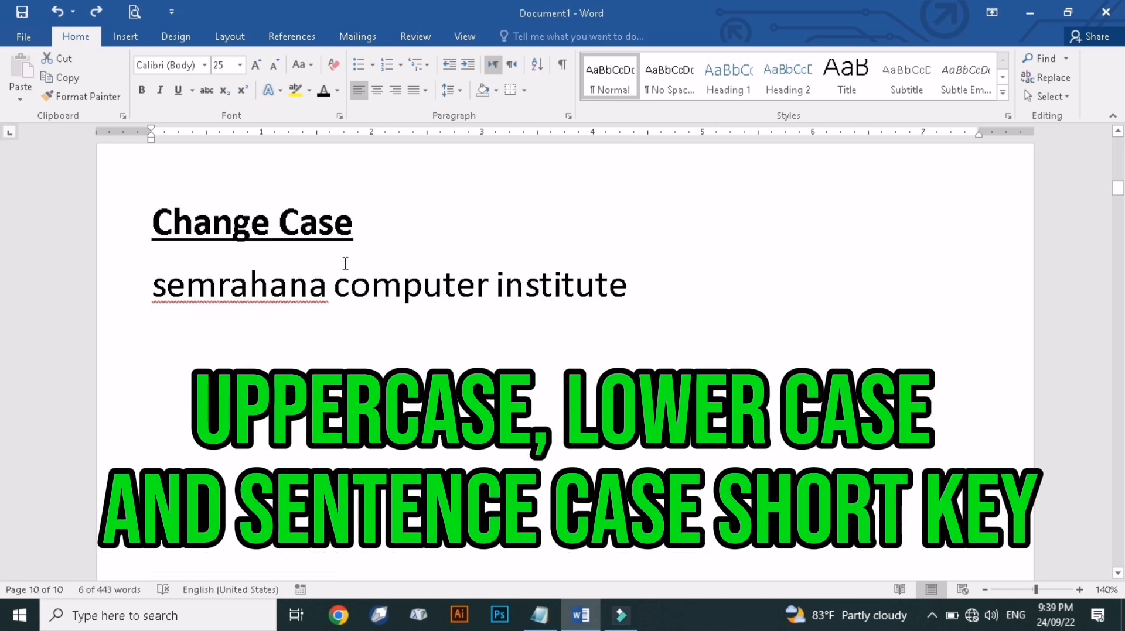
pyautogui.click(310, 227)
pyautogui.click(392, 233)
pyautogui.click(686, 289)
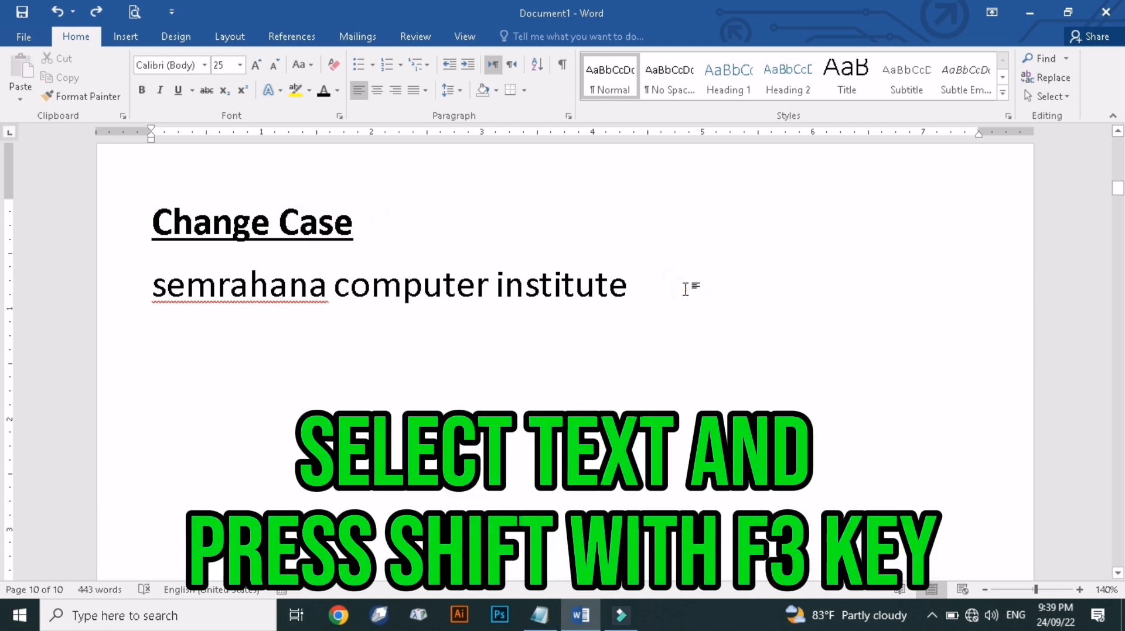
pyautogui.press('Return')
pyautogui.press('Return')
pyautogui.write('pres')
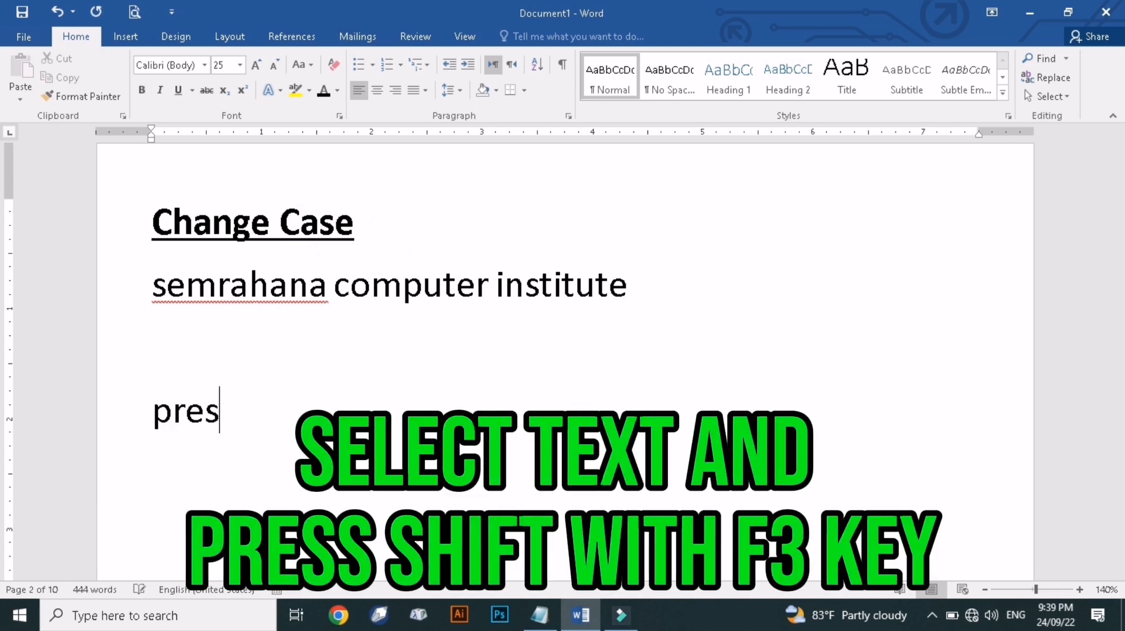
pyautogui.write('s shift wih')
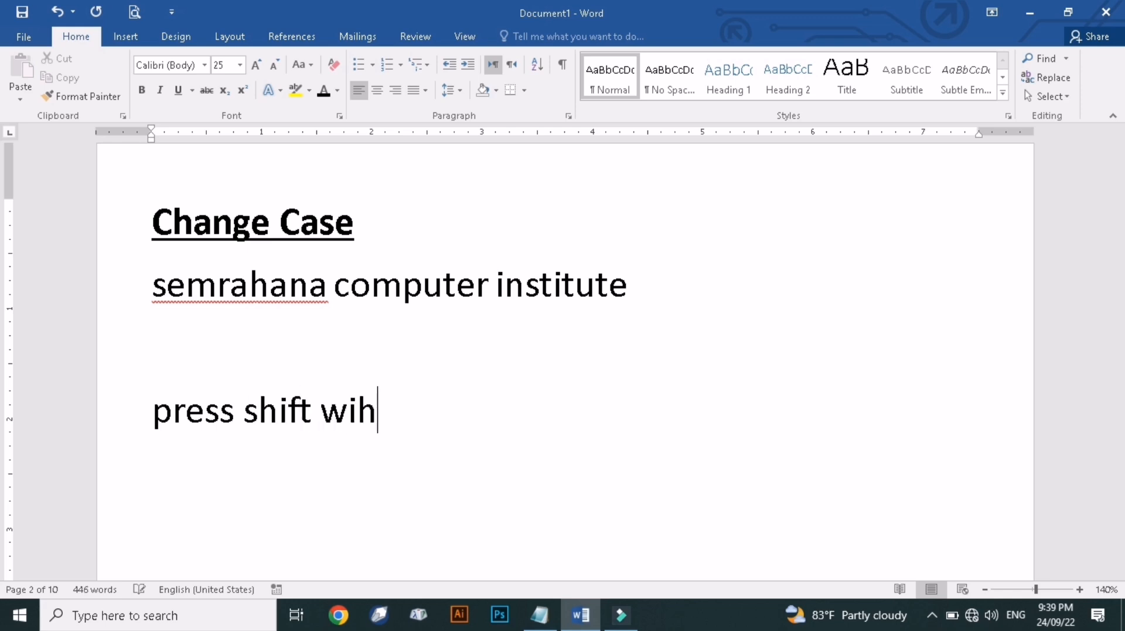
pyautogui.press('BackSpace')
pyautogui.write('th F')
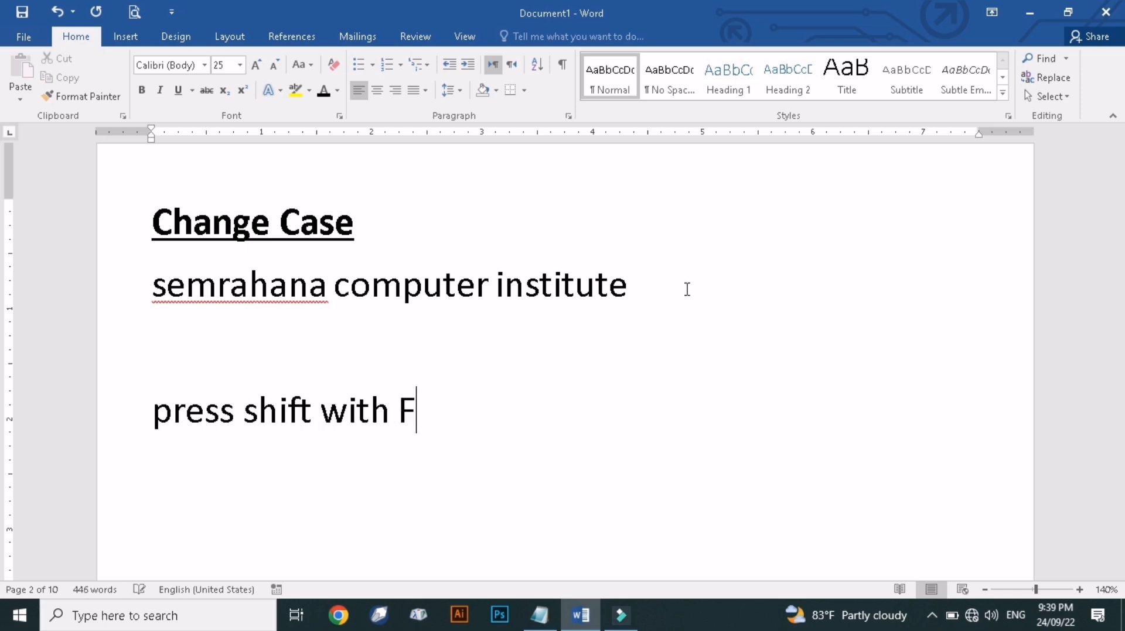
pyautogui.write('3')
# Cycle the line "semrahana computer institute" through capitalized words and uppercase, back to all lowercase.
pyautogui.click(693, 284)
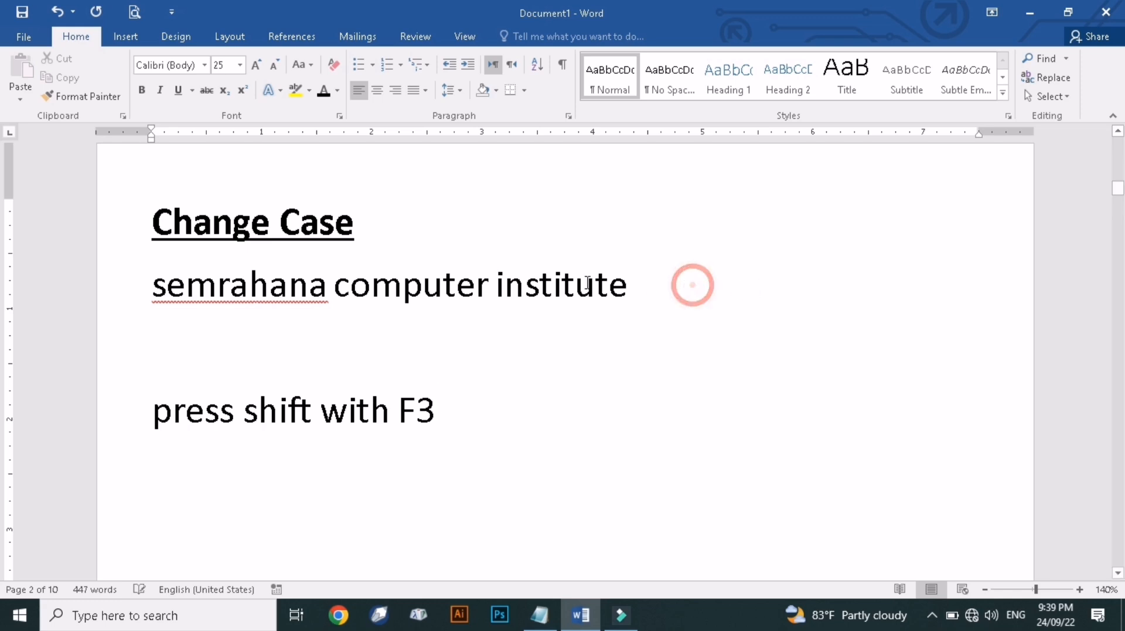
pyautogui.click(628, 284)
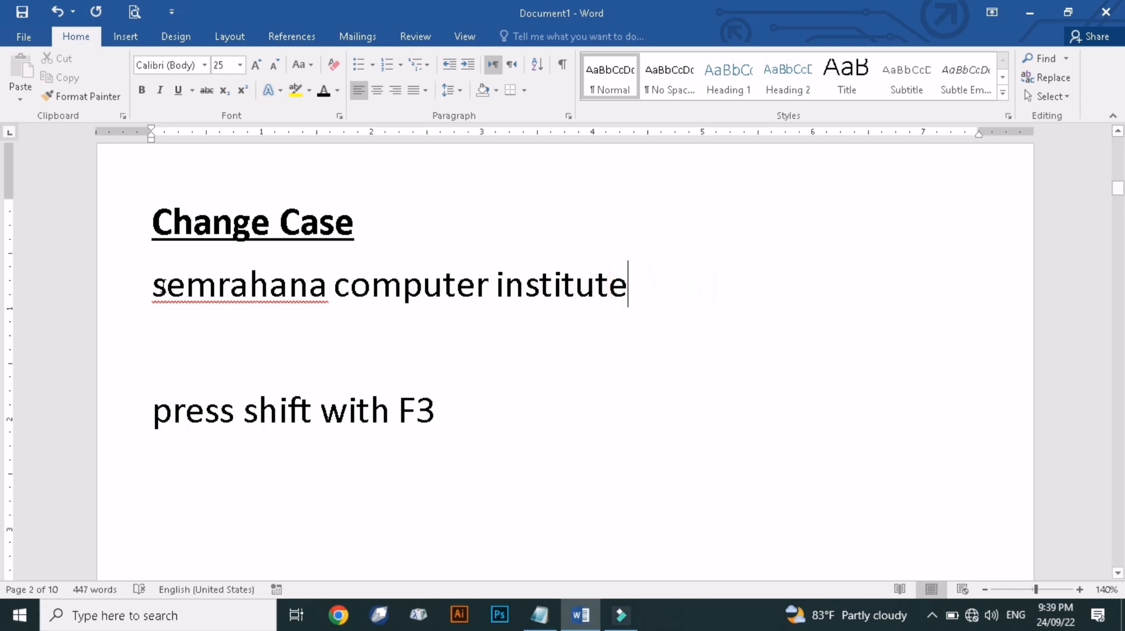
pyautogui.keyDown('shift'); pyautogui.click(156, 284); pyautogui.keyUp('shift')
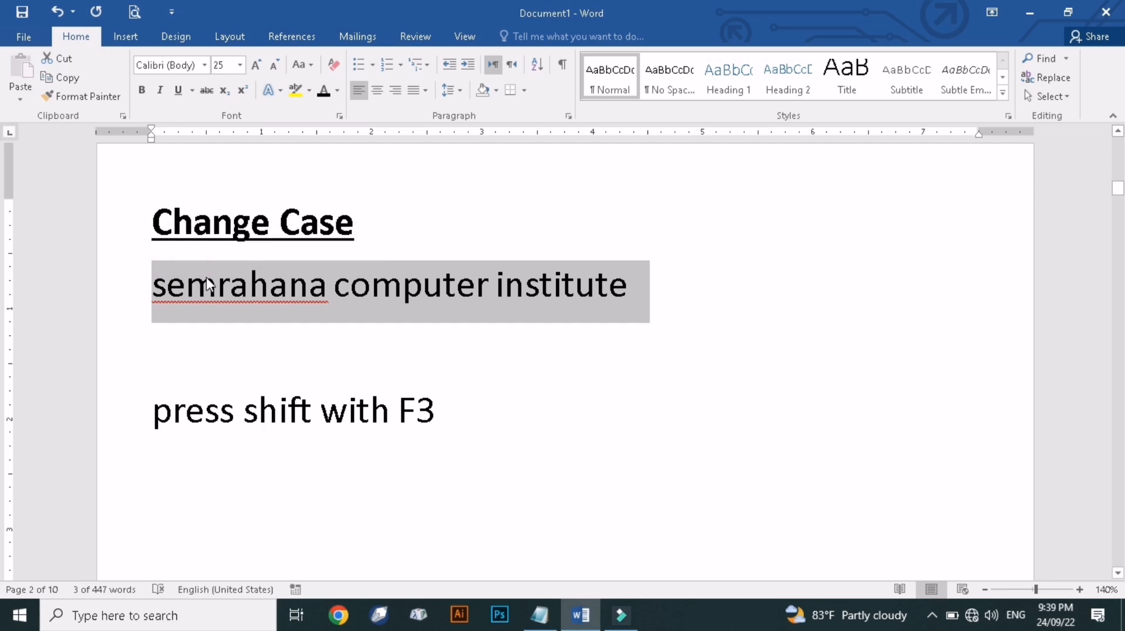
pyautogui.hotkey('shift', 'F3')
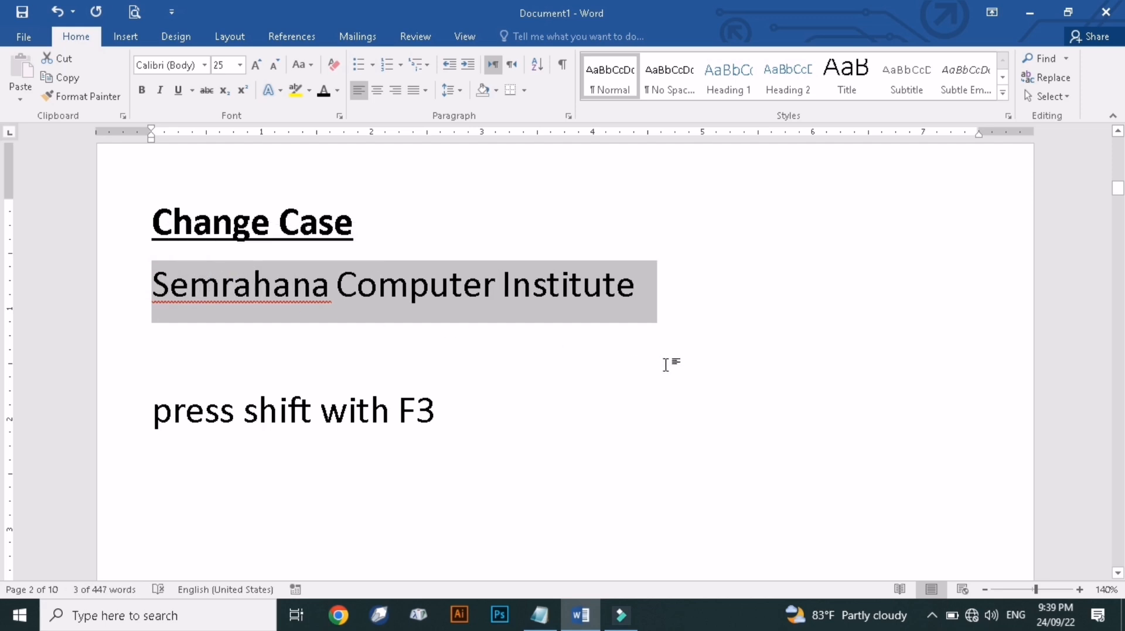
pyautogui.hotkey('shift', 'F3')
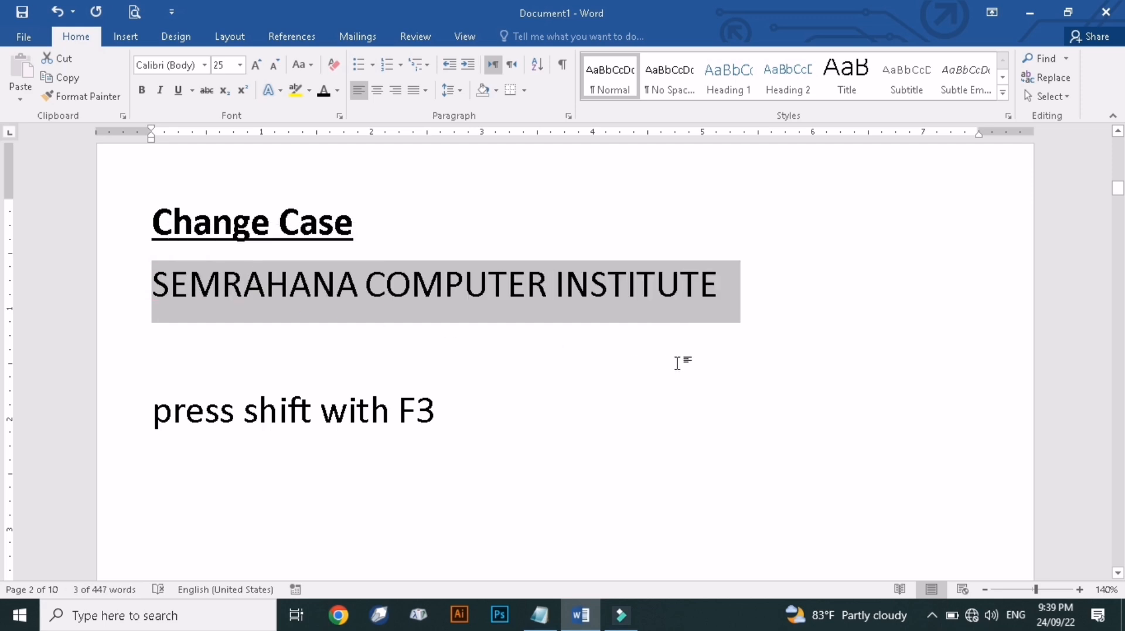
pyautogui.hotkey('shift', 'F3')
pyautogui.hotkey('shift', 'F3')
pyautogui.hotkey('shift', 'F3')
pyautogui.hotkey('shift', 'F3')
pyautogui.click(493, 388)
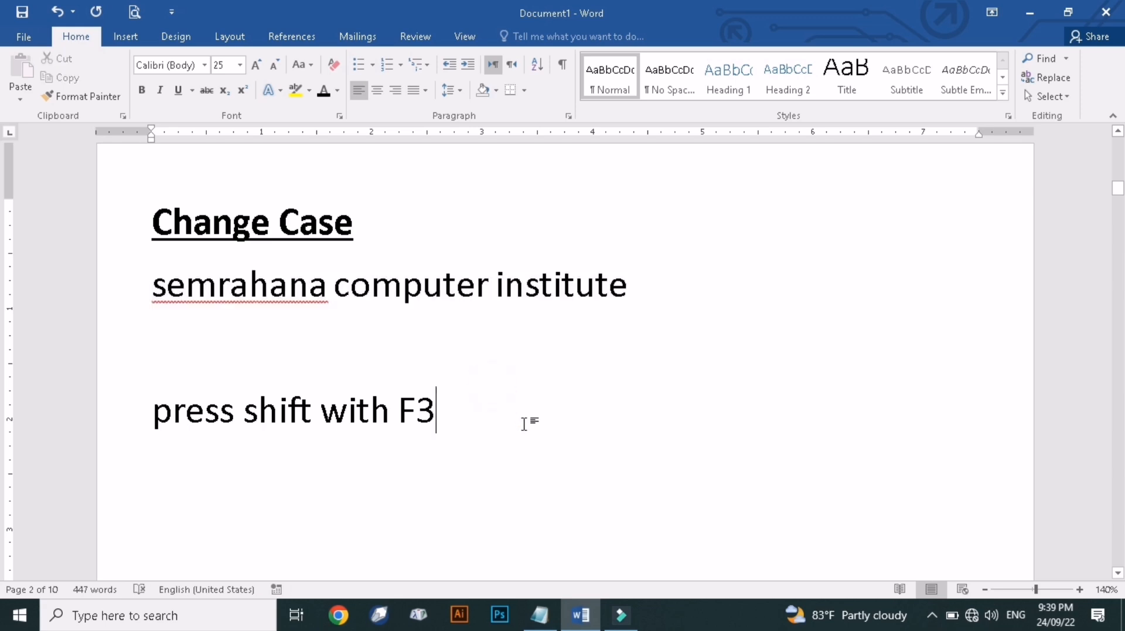
# Examine the single letters stacked on separate lines under the "Remove paragraph space also word" heading.
pyautogui.scroll(-10, 354, 429)
pyautogui.scroll(-4, 354, 429)
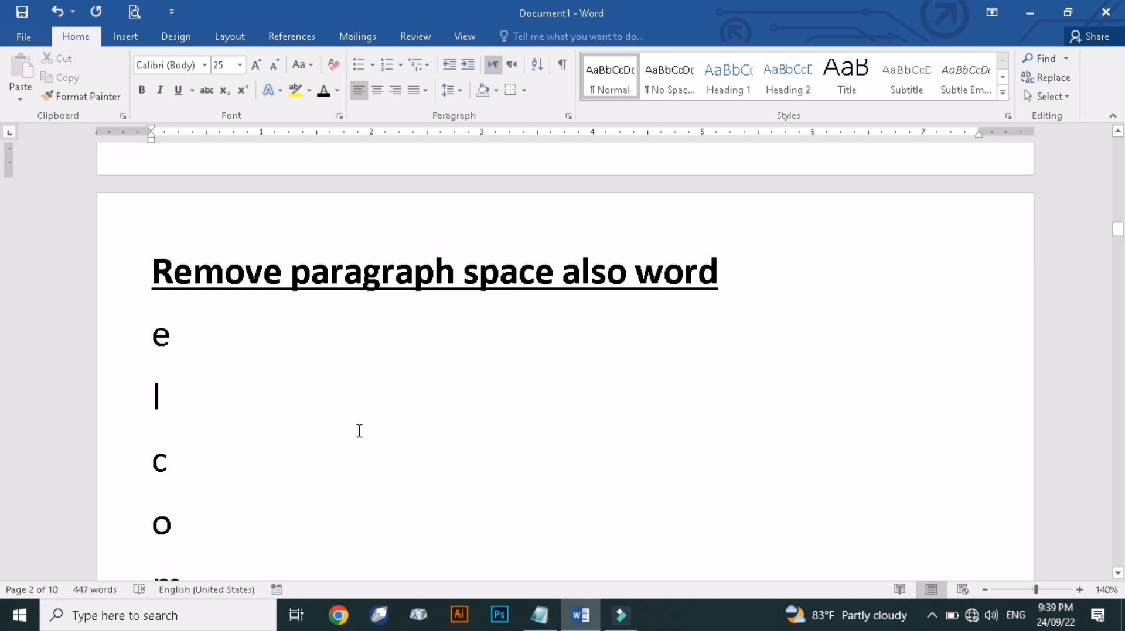
pyautogui.click(195, 322)
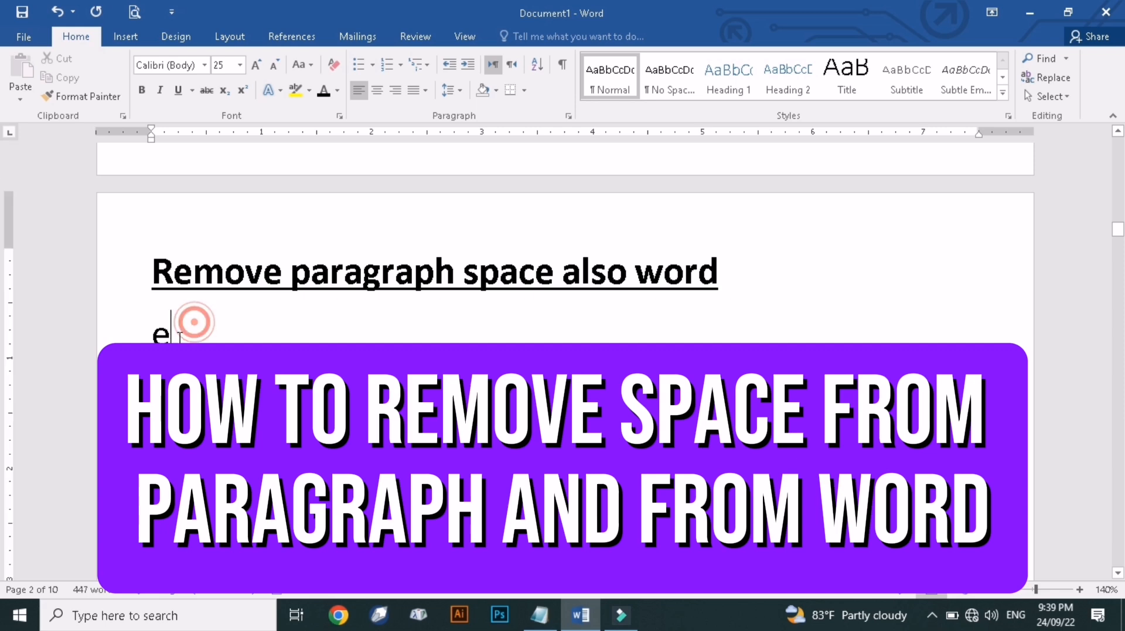
pyautogui.scroll(-2, 229, 339)
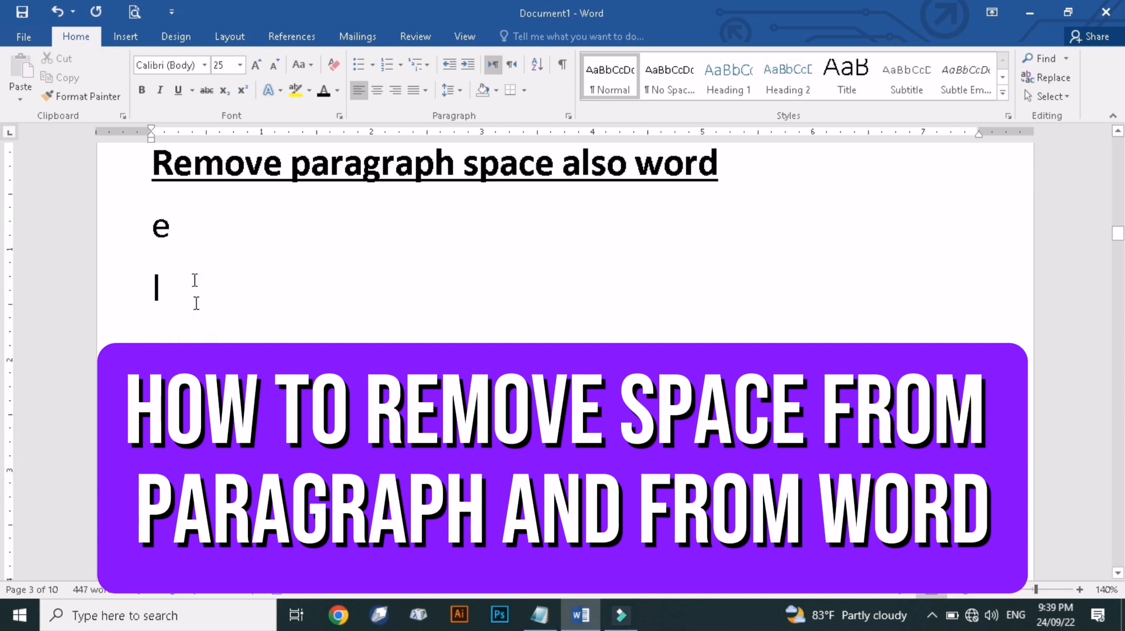
pyautogui.scroll(-2, 232, 457)
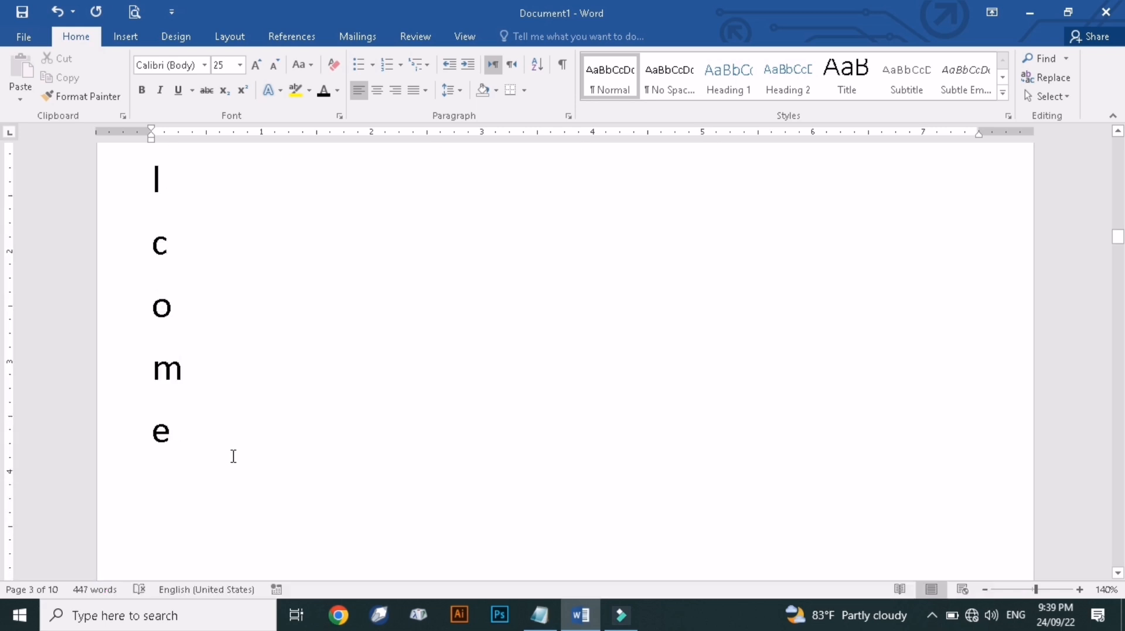
pyautogui.scroll(1, 223, 434)
pyautogui.scroll(2, 243, 427)
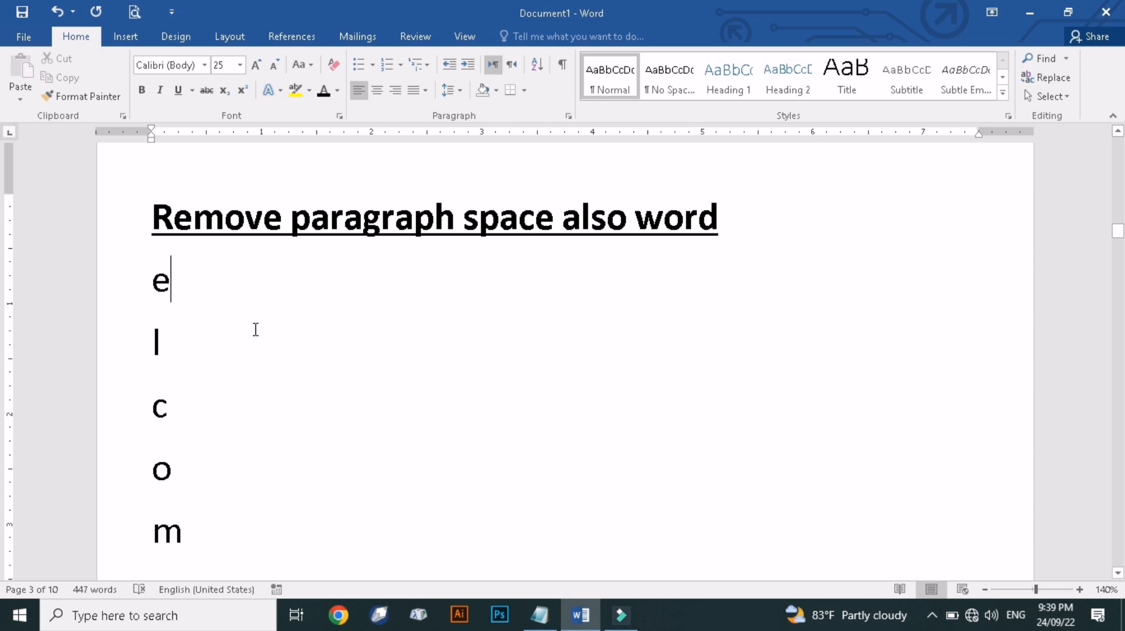
# Insert the letter w on its own line above the stacked letters under the "Remove paragraph space also word" heading.
pyautogui.scroll(-1, 258, 340)
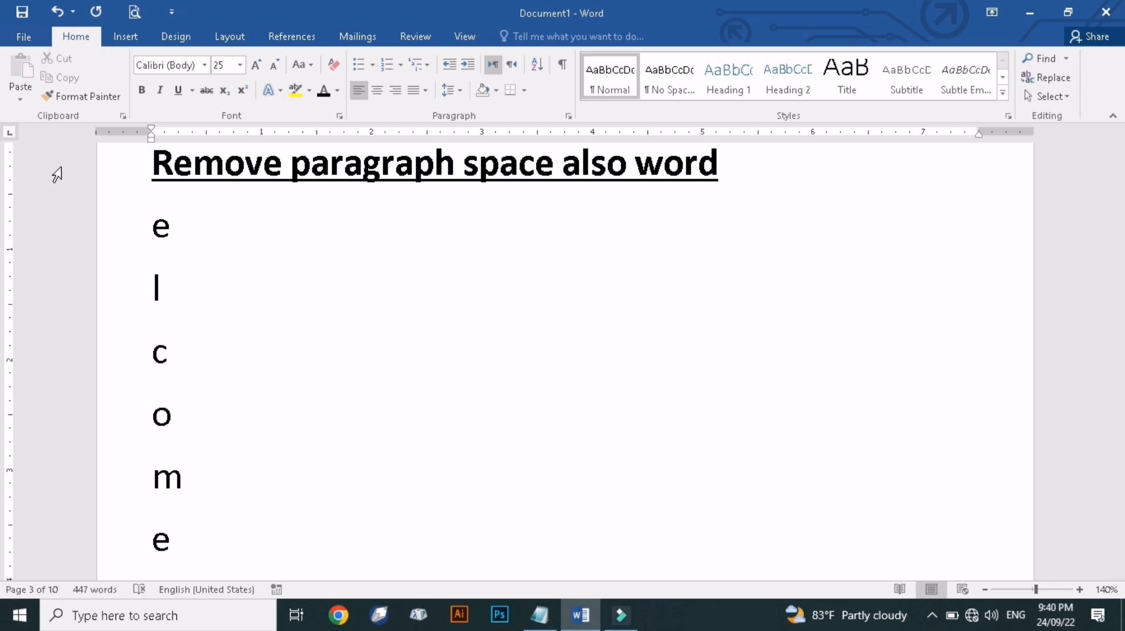
pyautogui.click(148, 225)
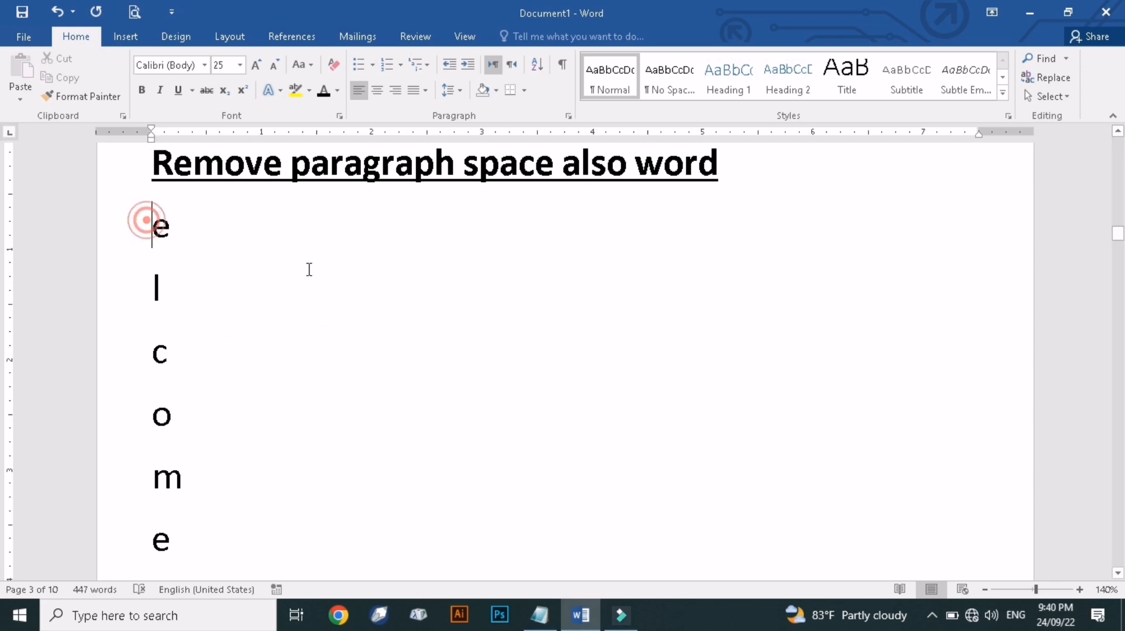
pyautogui.write('w')
pyautogui.press('Return')
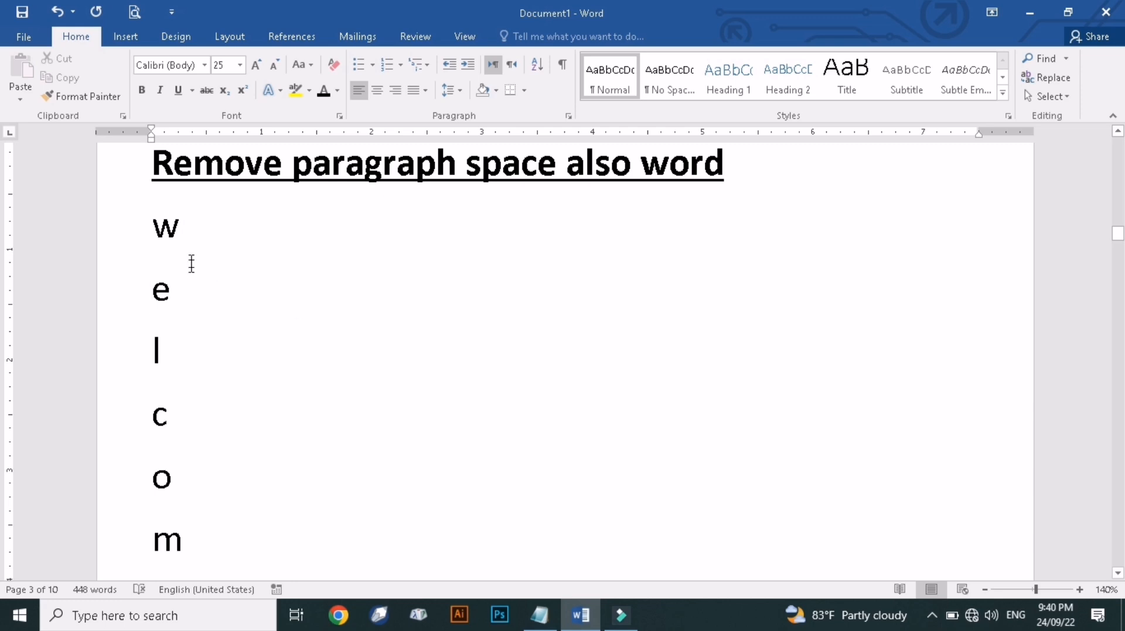
pyautogui.click(181, 234)
# Replace all ^p paragraph marks with a single space in the stacked letters of "welcome" and through the rest of the document.
pyautogui.moveTo(148, 225); pyautogui.dragTo(228, 532)
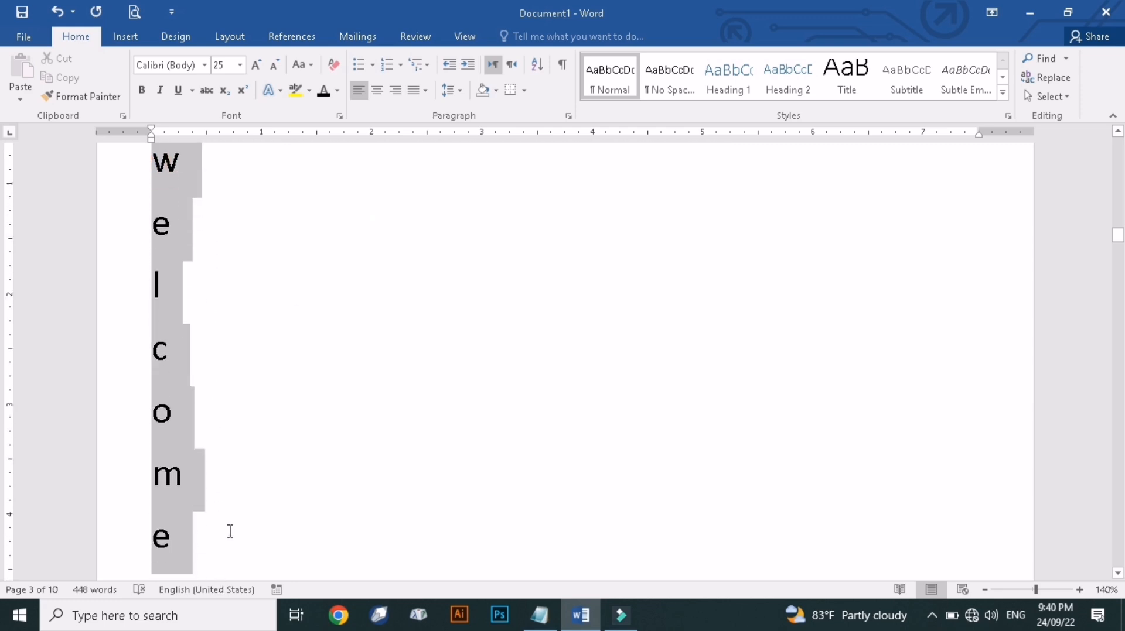
pyautogui.scroll(2, 269, 424)
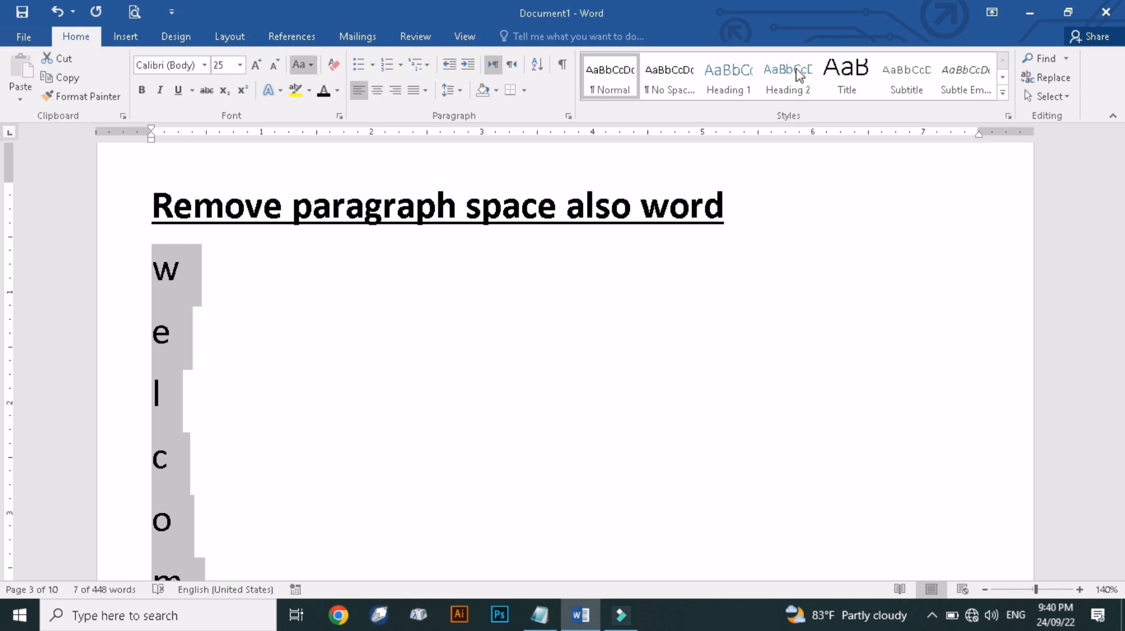
pyautogui.click(1067, 61)
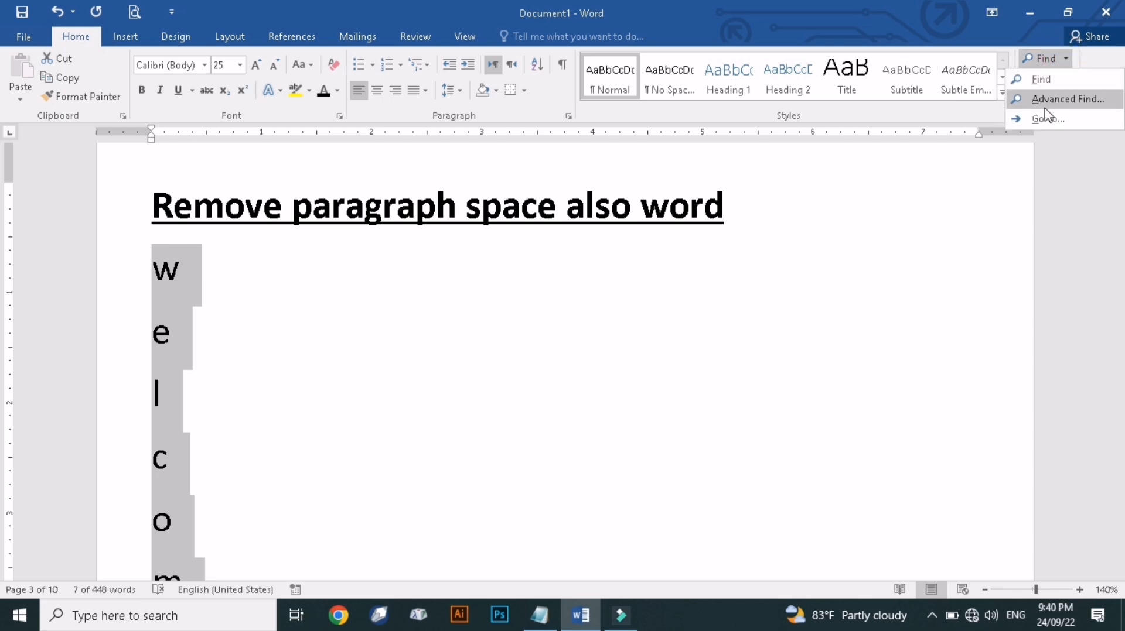
pyautogui.click(1066, 75)
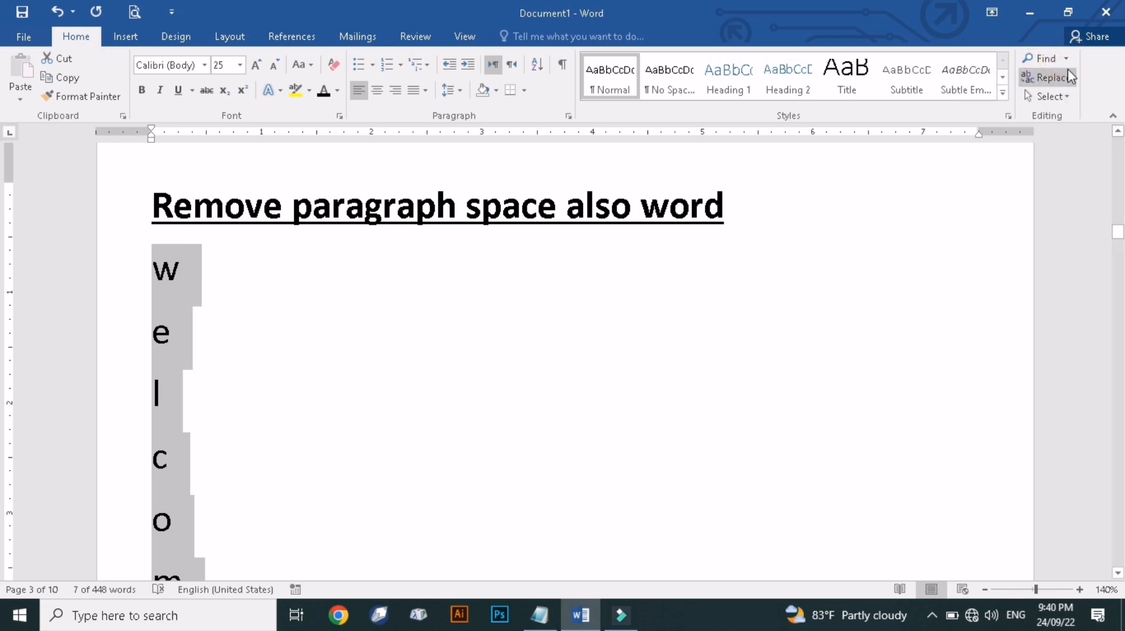
pyautogui.click(1068, 74)
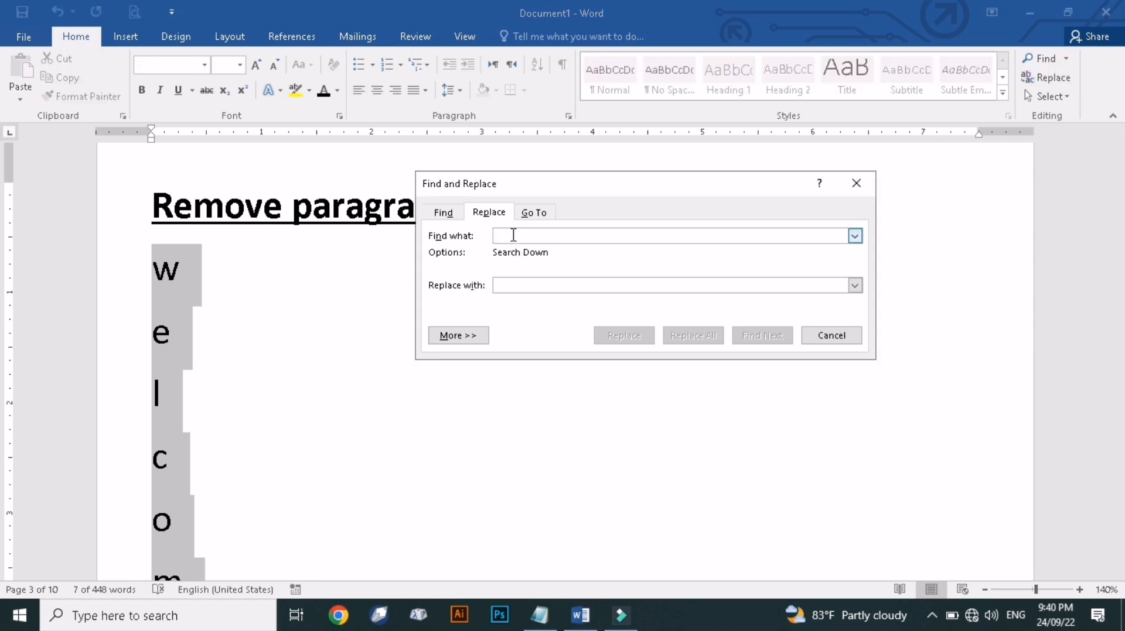
pyautogui.write('^p')
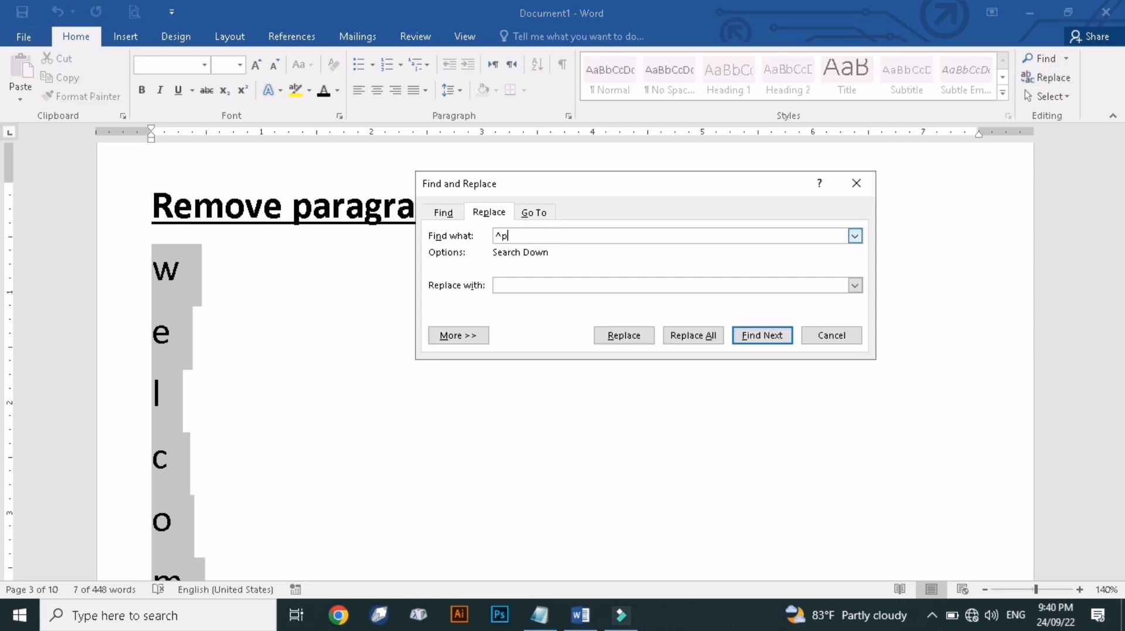
pyautogui.click(540, 285)
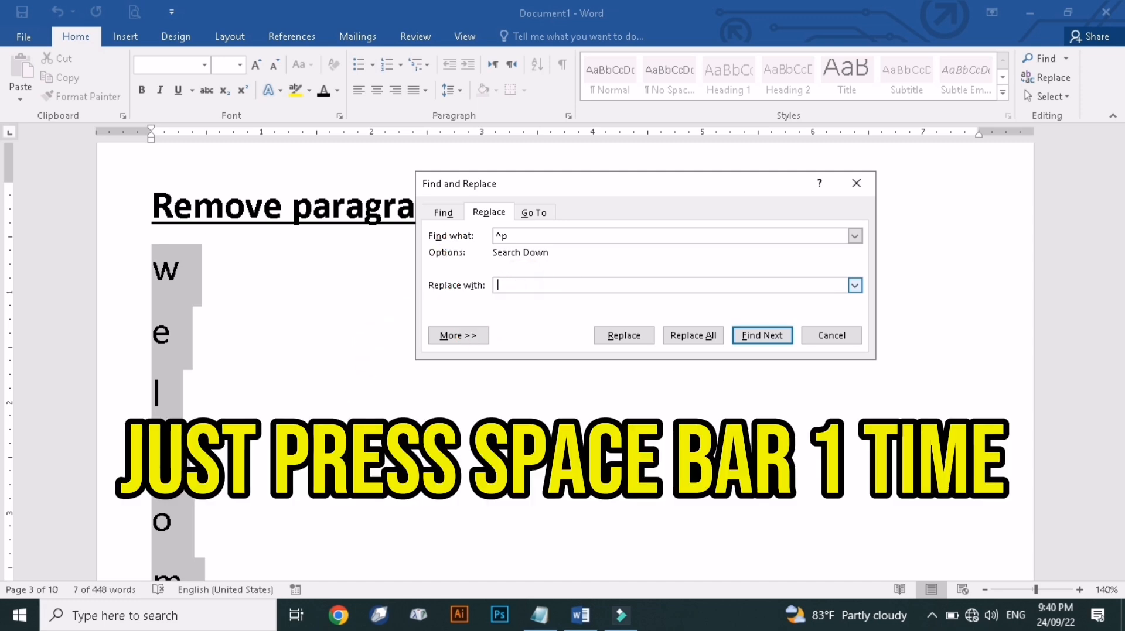
pyautogui.click(695, 335)
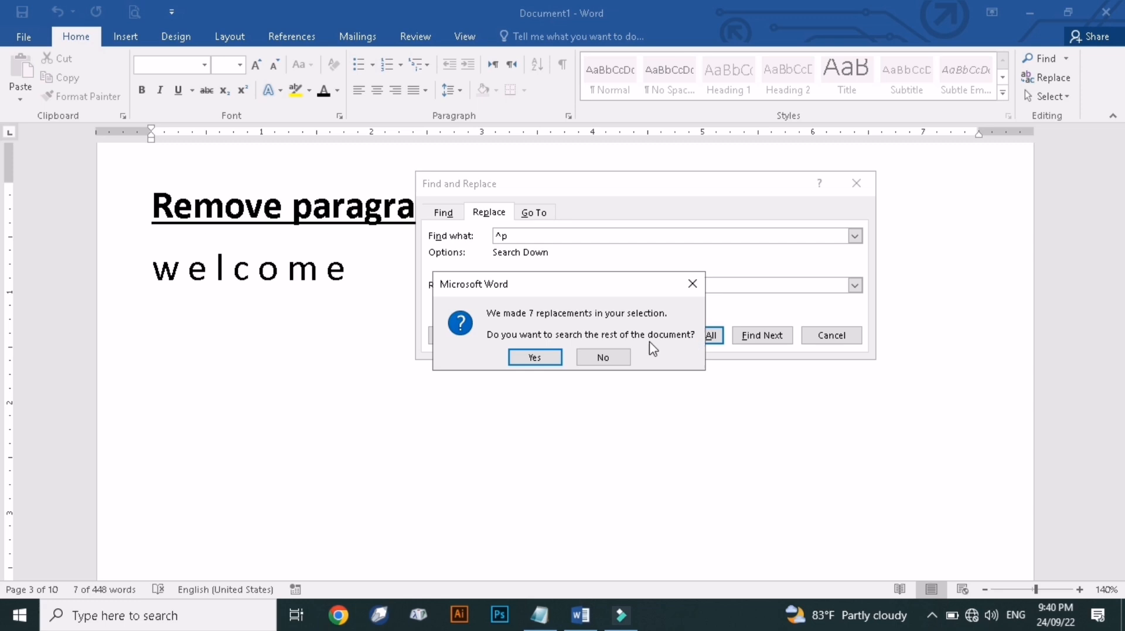
pyautogui.click(533, 357)
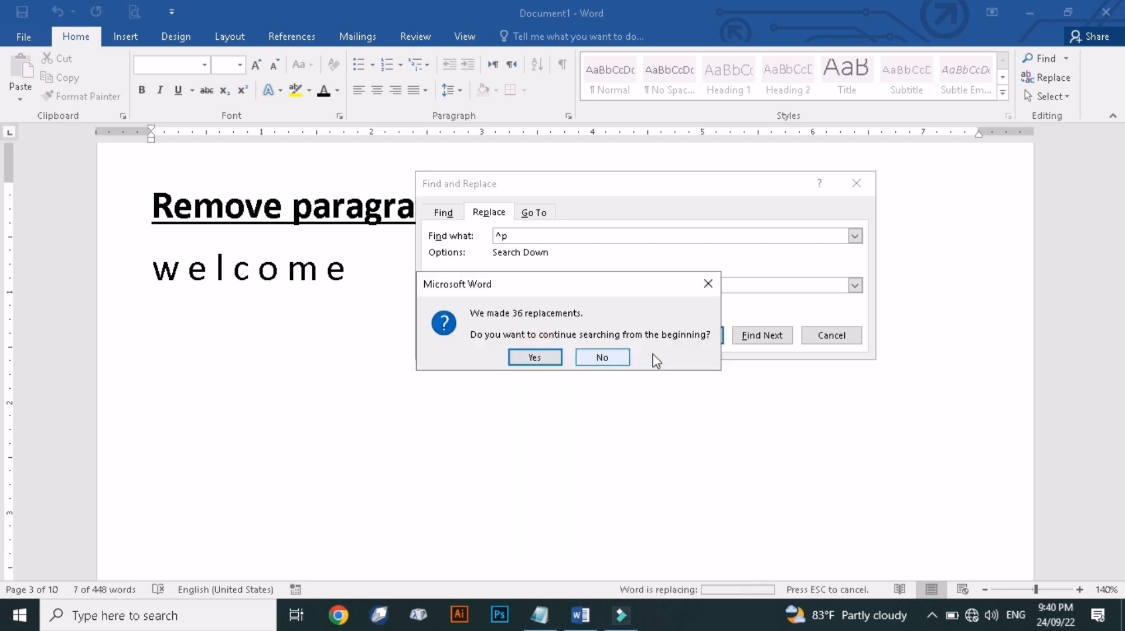
pyautogui.click(601, 360)
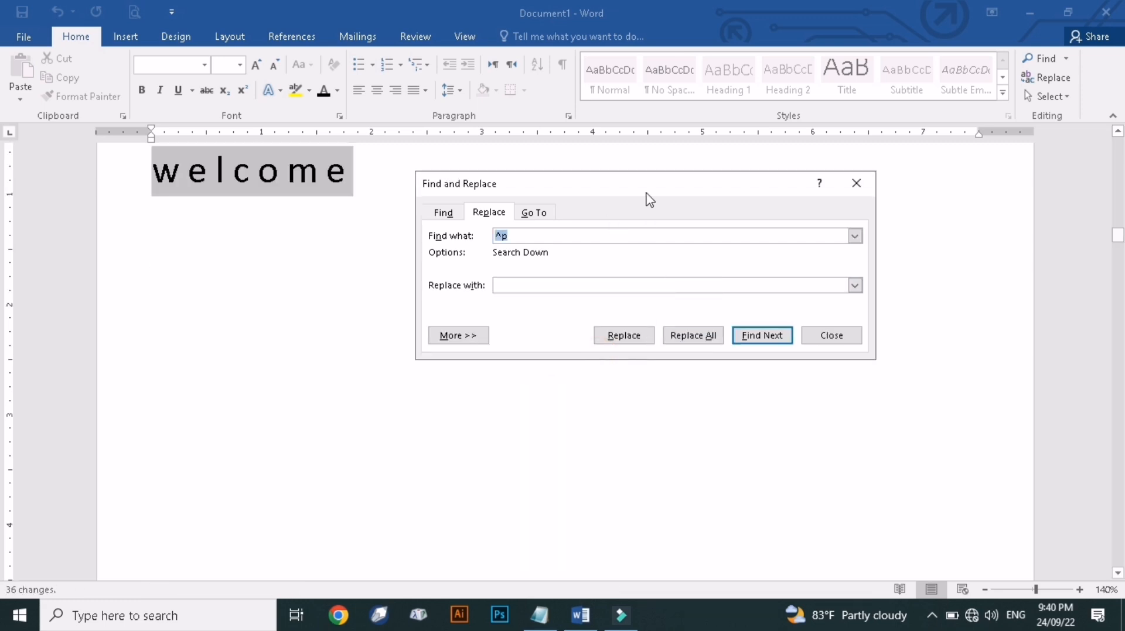
# Replace all ^w white space with nothing in the spaced-out word "welcome" and in the rest of the document.
pyautogui.moveTo(642, 191); pyautogui.dragTo(378, 358)
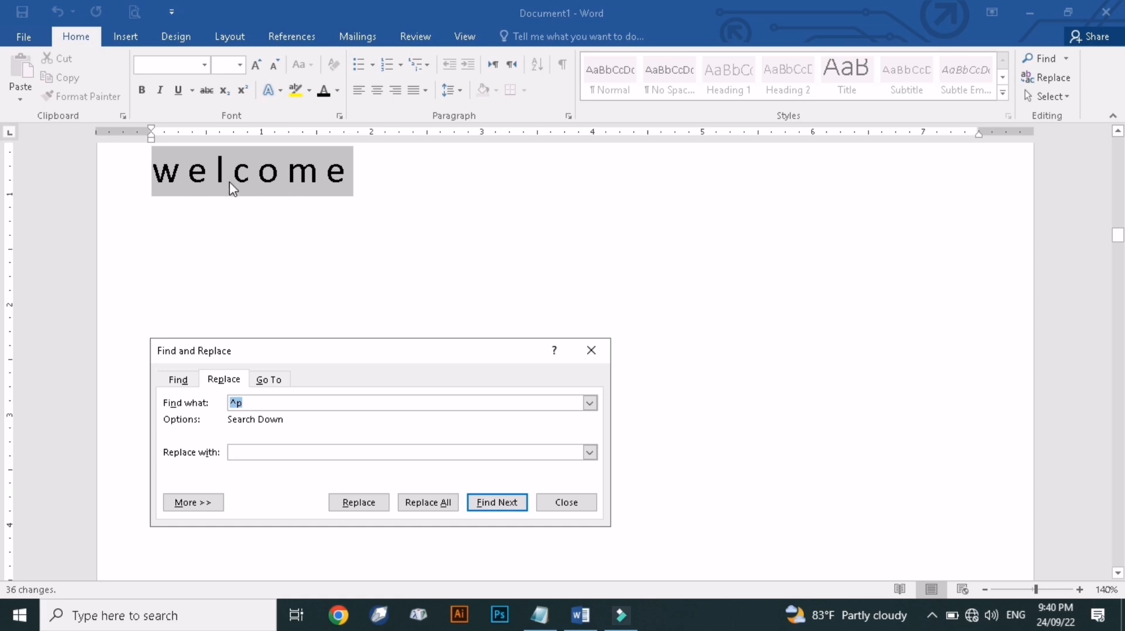
pyautogui.click(257, 402)
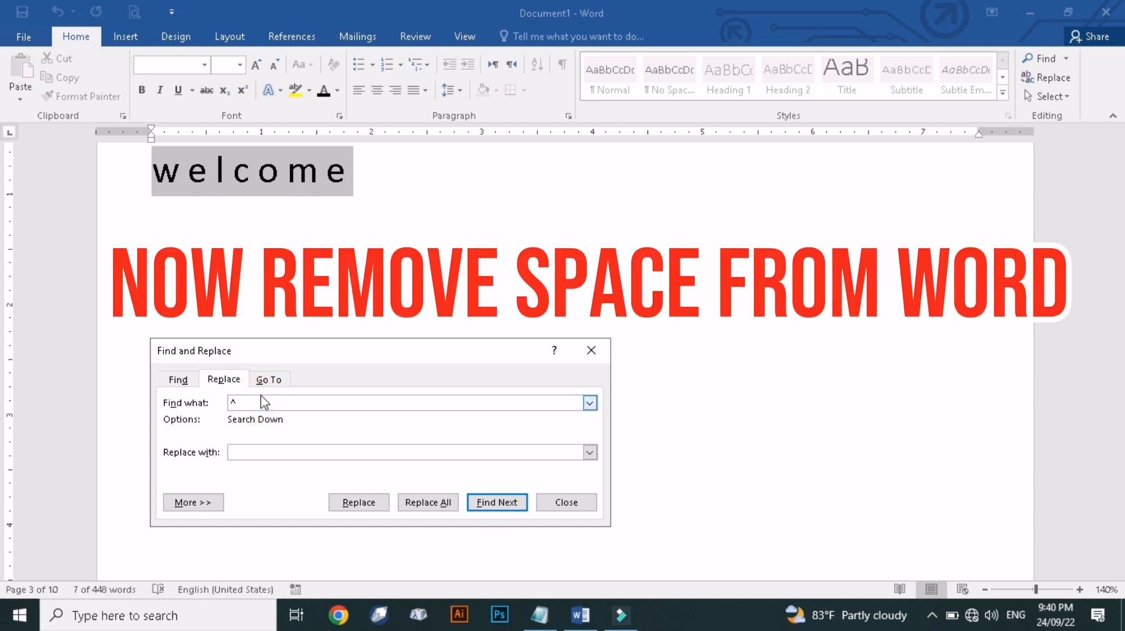
pyautogui.write('w')
pyautogui.click(258, 452)
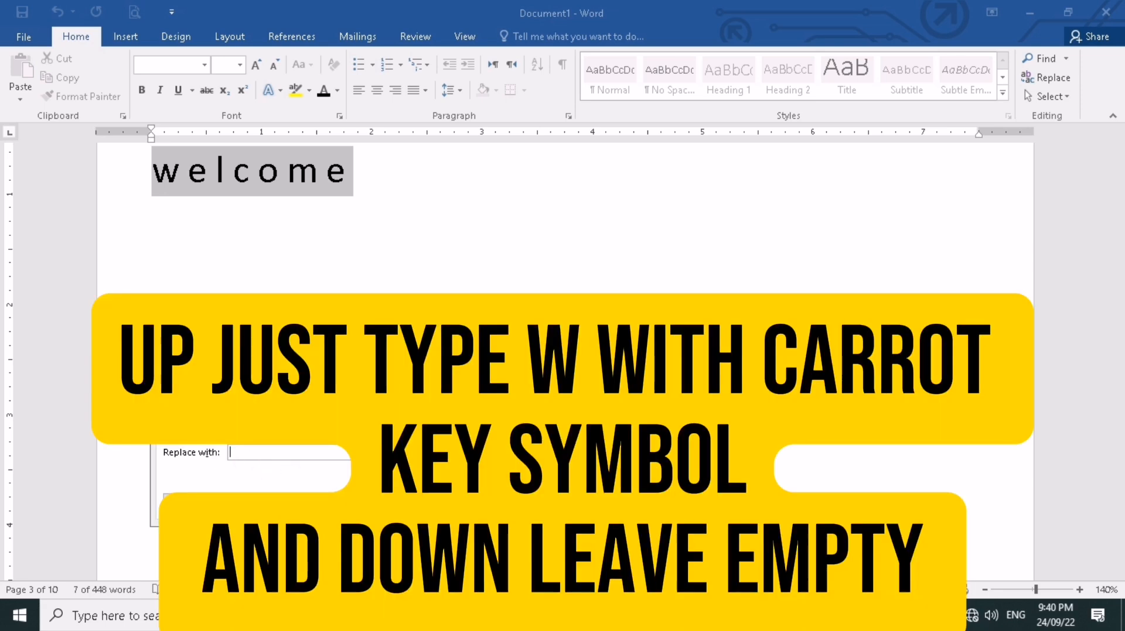
pyautogui.hotkey('alt', 'a')
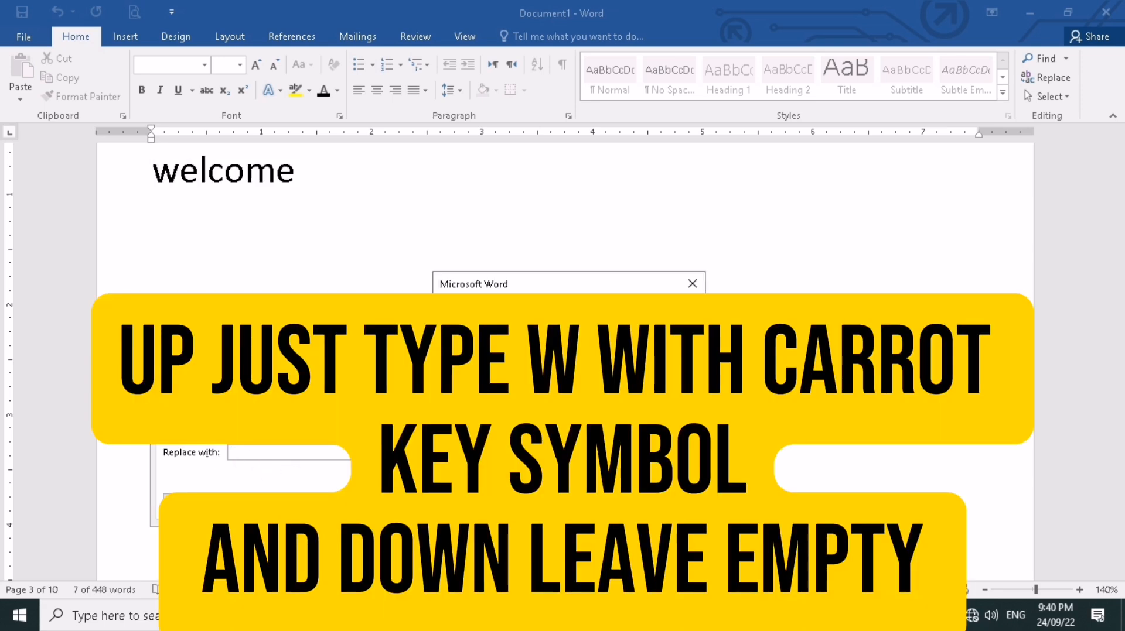
pyautogui.press('Return')
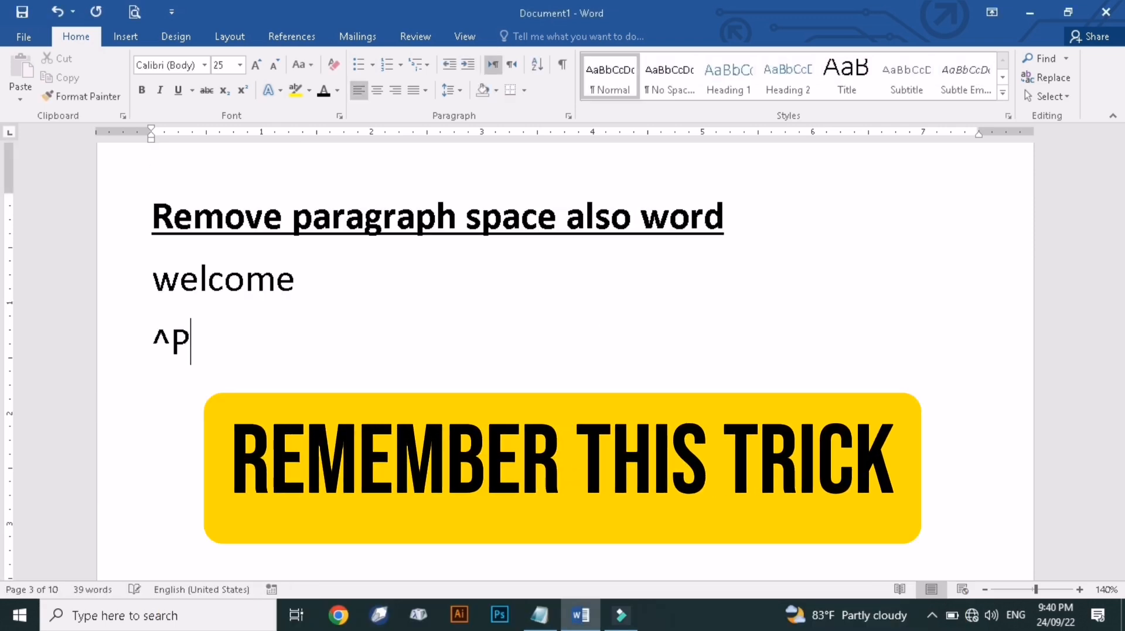
# Write the notes "^P for paragraph" and "^w for word" on separate lines below "welcome".
pyautogui.write('for pa')
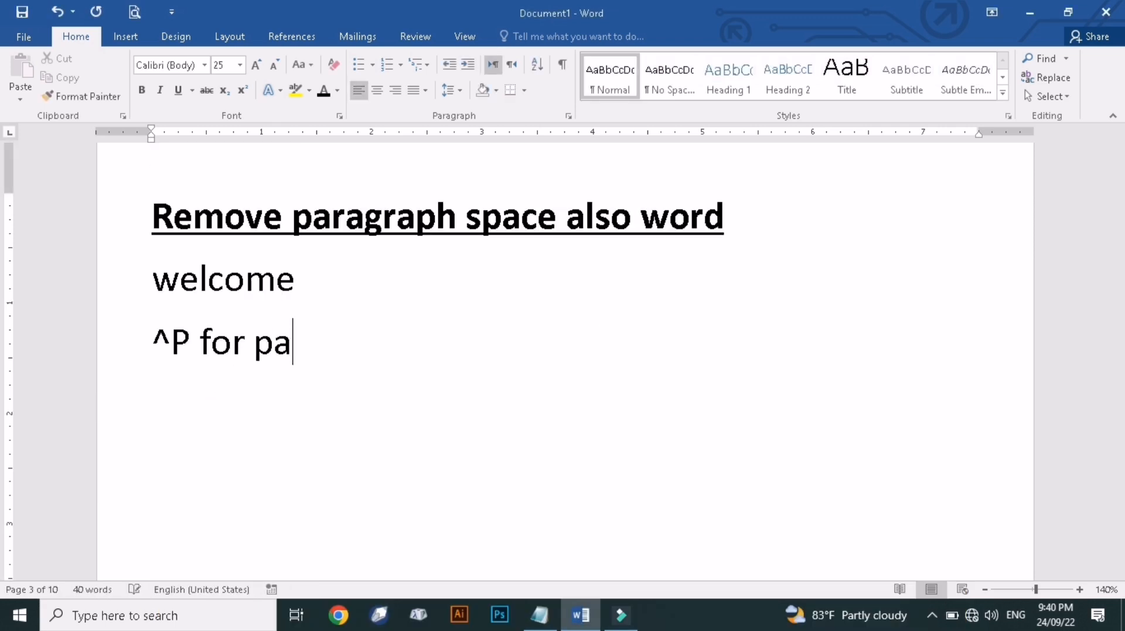
pyautogui.write('ragrap')
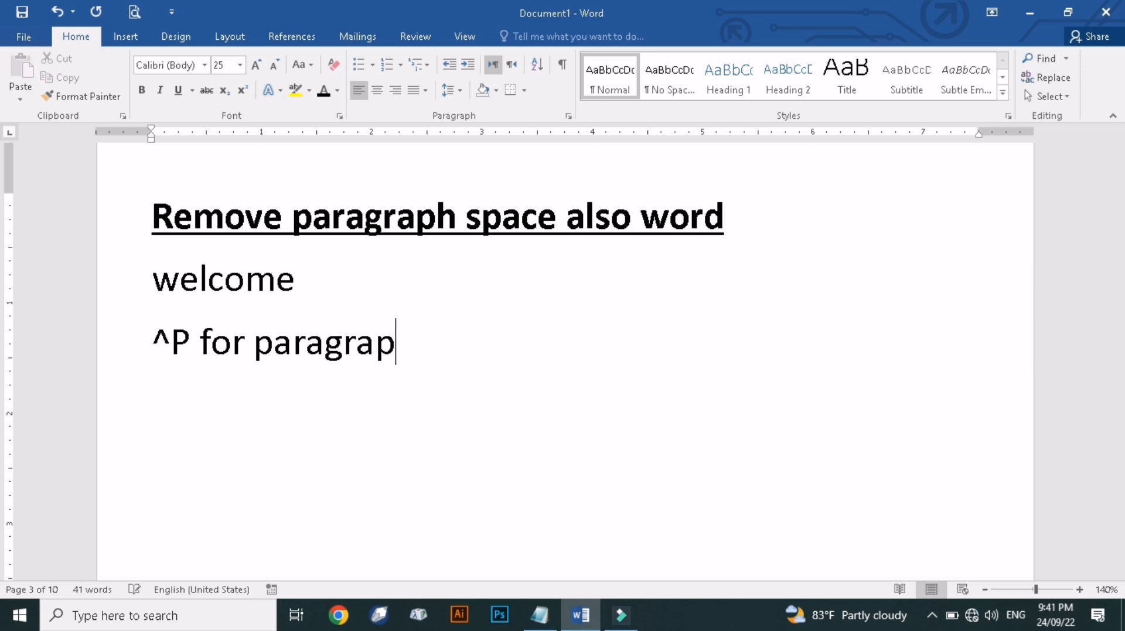
pyautogui.write('h')
pyautogui.press('Return')
pyautogui.write('^w')
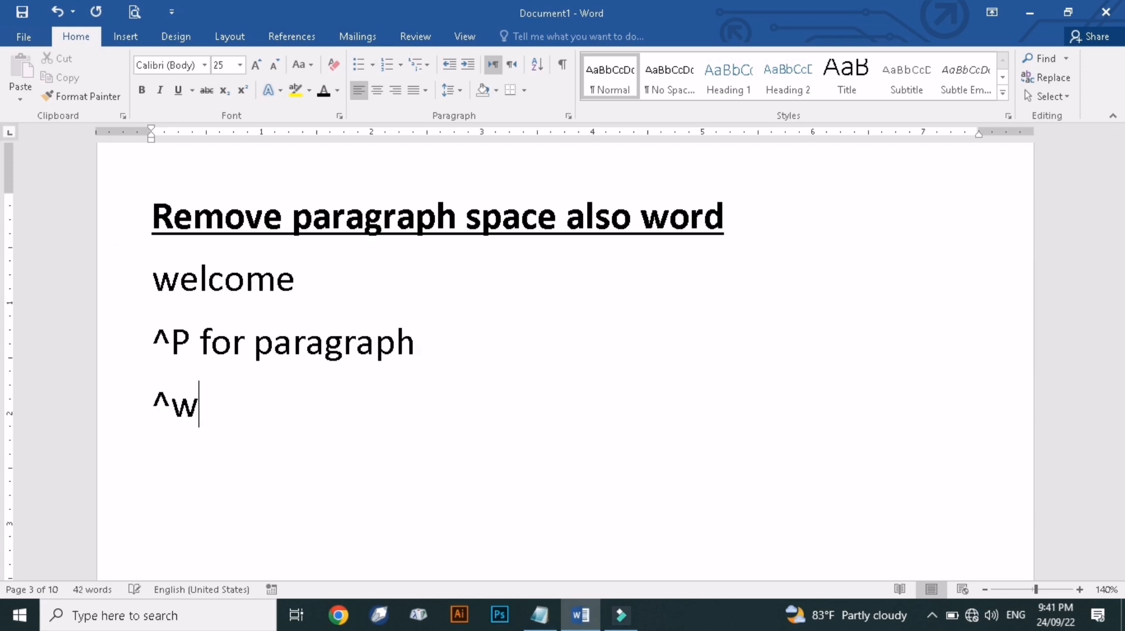
pyautogui.write(' for word')
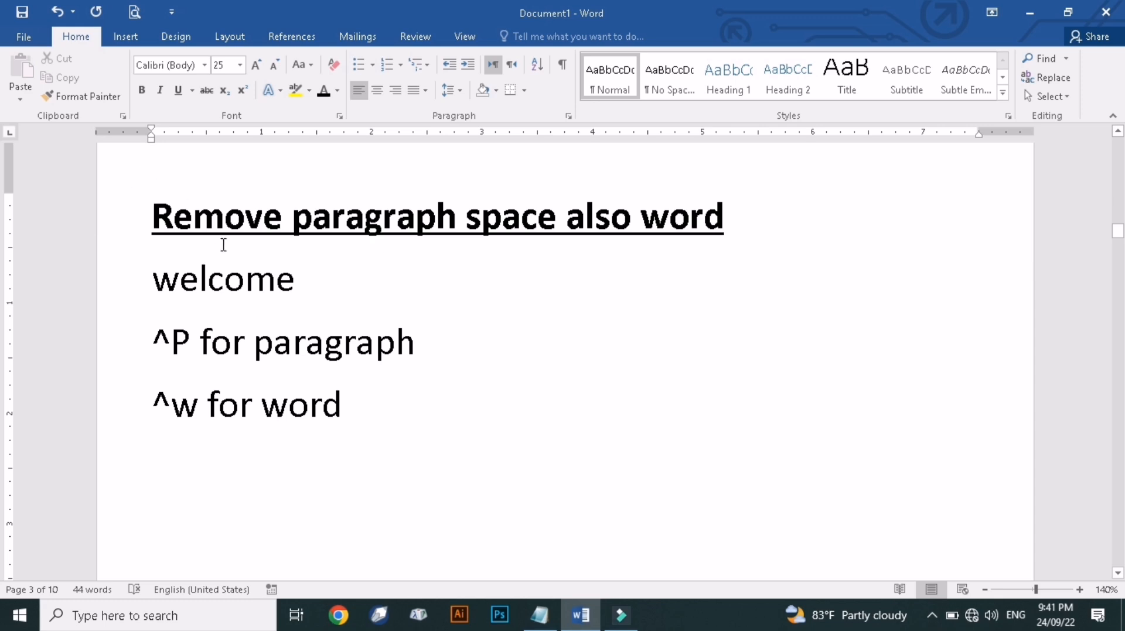
# Replace the sample paragraphs on the rand formula page with automatic text generated by =rand().
pyautogui.scroll(-8, 224, 245)
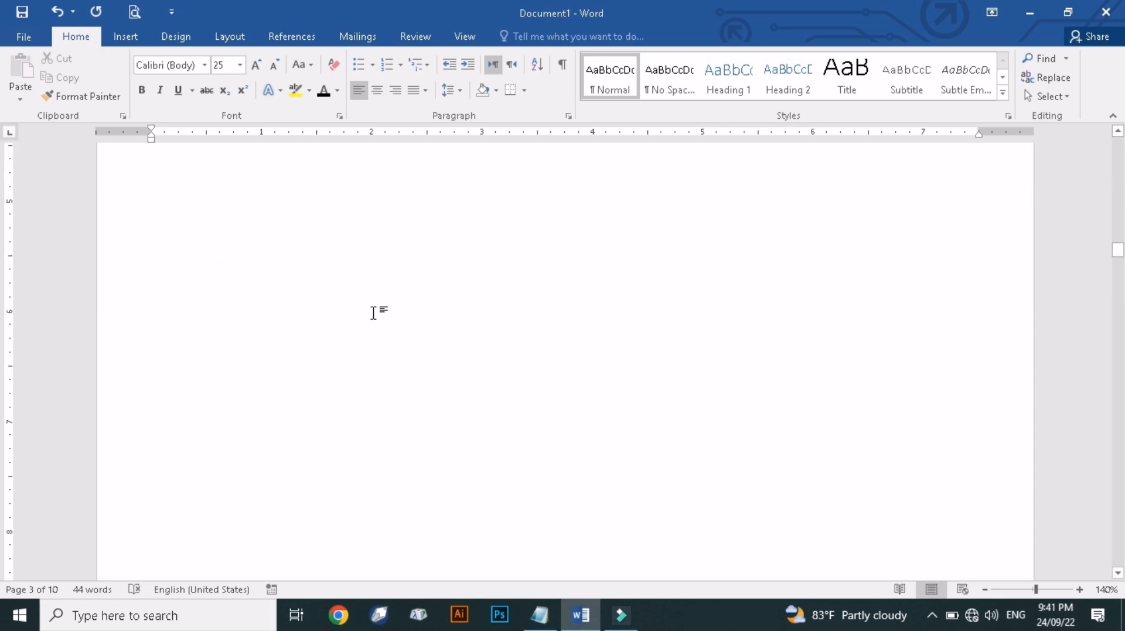
pyautogui.scroll(8, 375, 315)
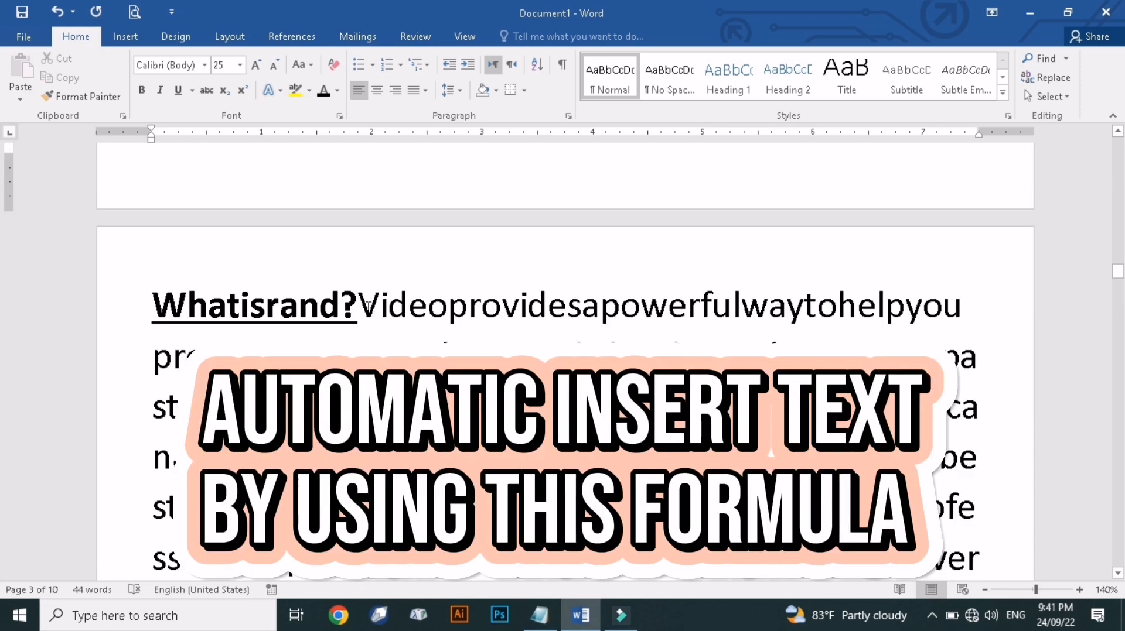
pyautogui.click(356, 305)
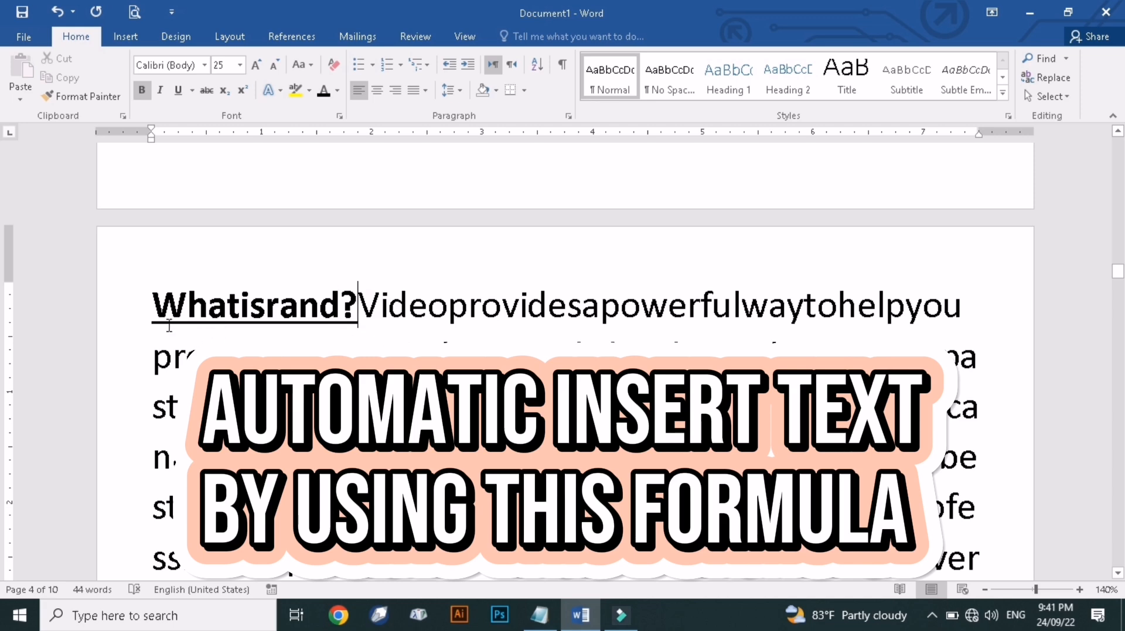
pyautogui.moveTo(148, 302); pyautogui.dragTo(356, 306)
pyautogui.click(343, 316)
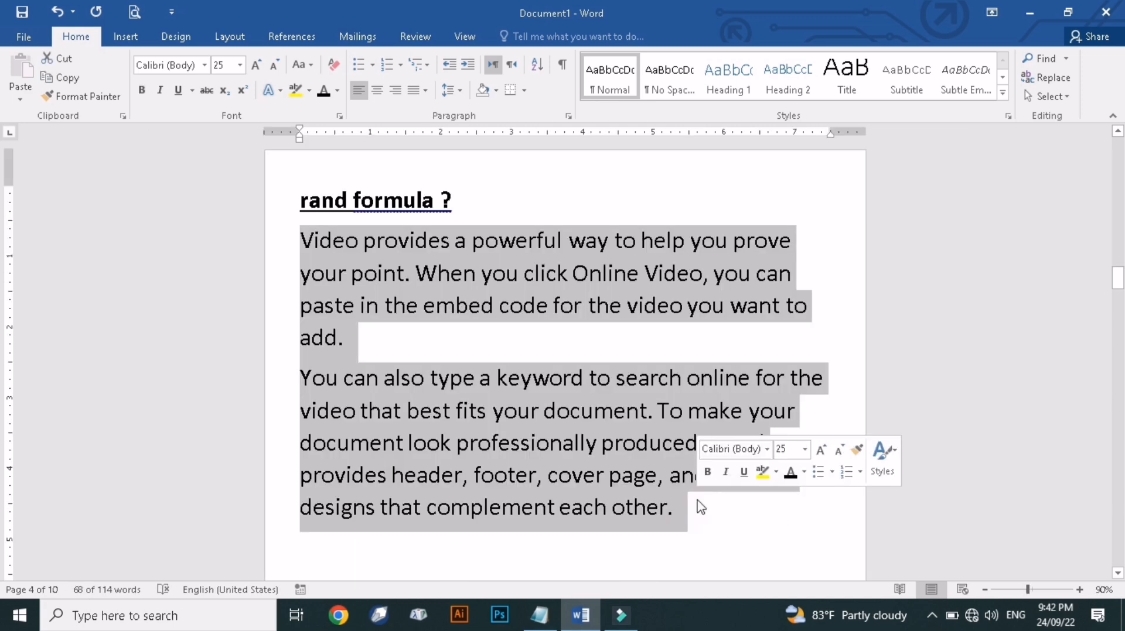
pyautogui.press('Delete')
pyautogui.write('=')
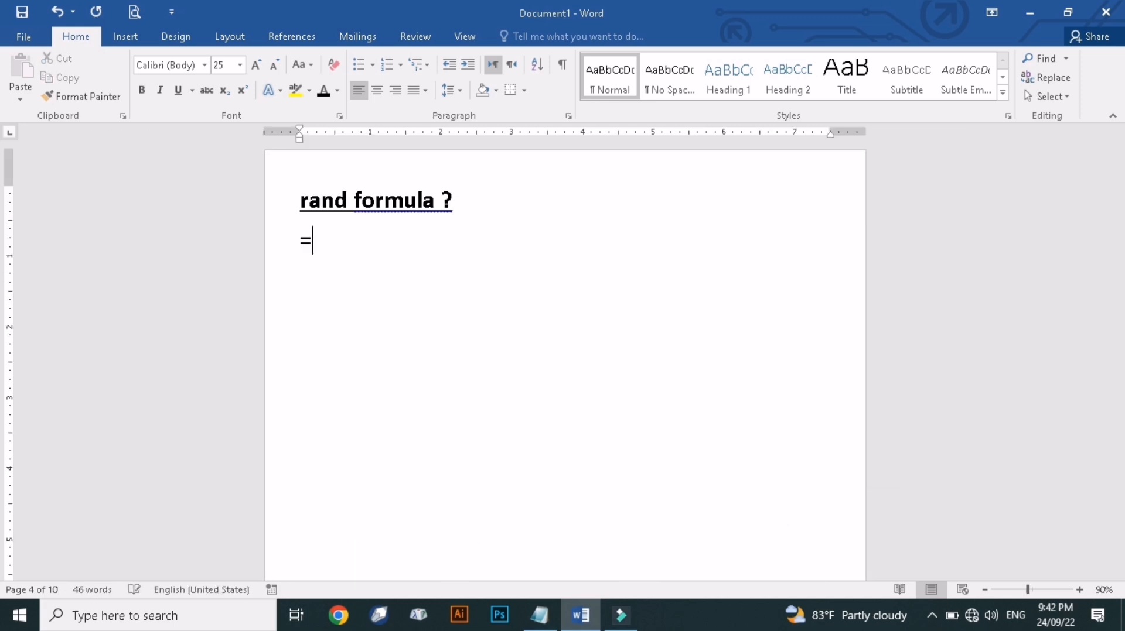
pyautogui.write('rand')
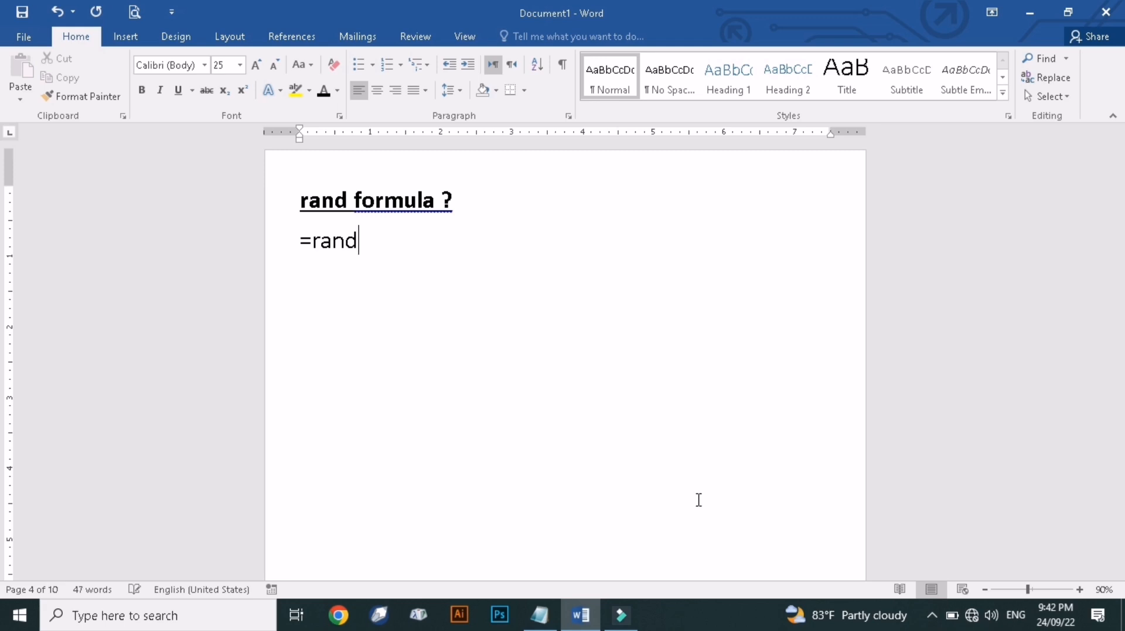
pyautogui.write('()')
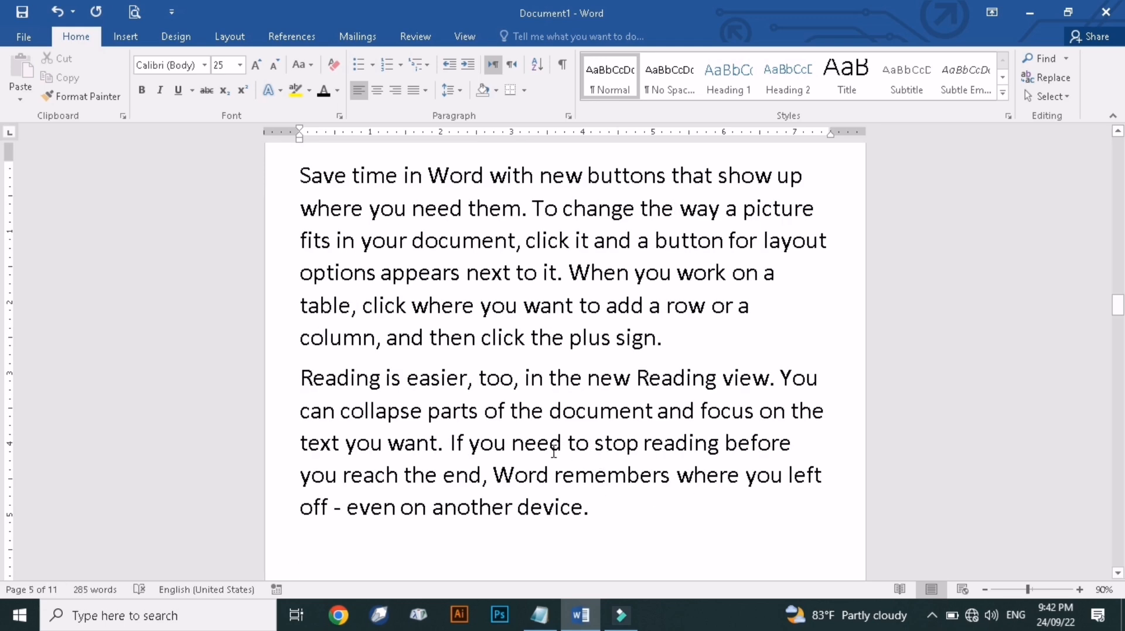
pyautogui.scroll(10, 554, 442)
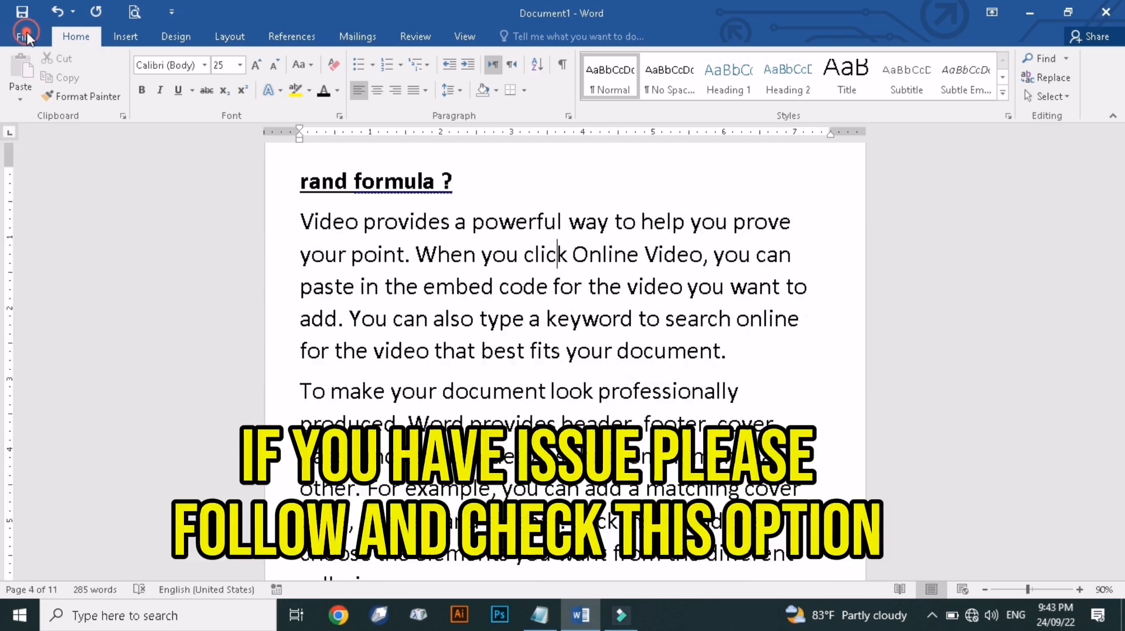
# Check the "Replace text as you type" setting in the AutoCorrect proofing options, leave without changes, and look over the generated paragraphs.
pyautogui.click(23, 36)
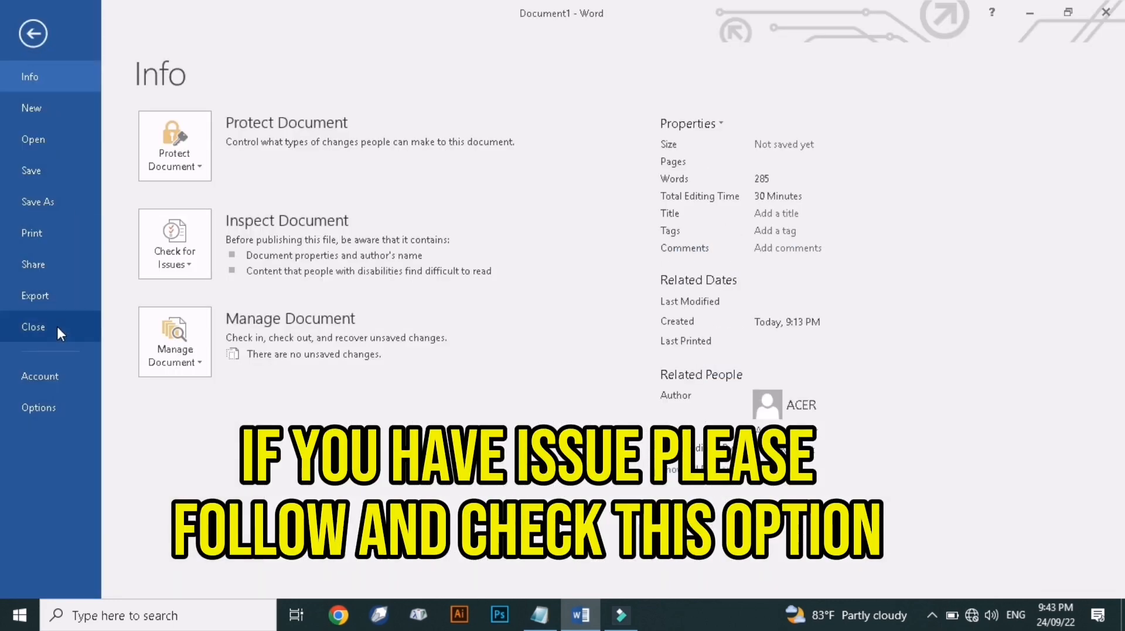
pyautogui.click(38, 408)
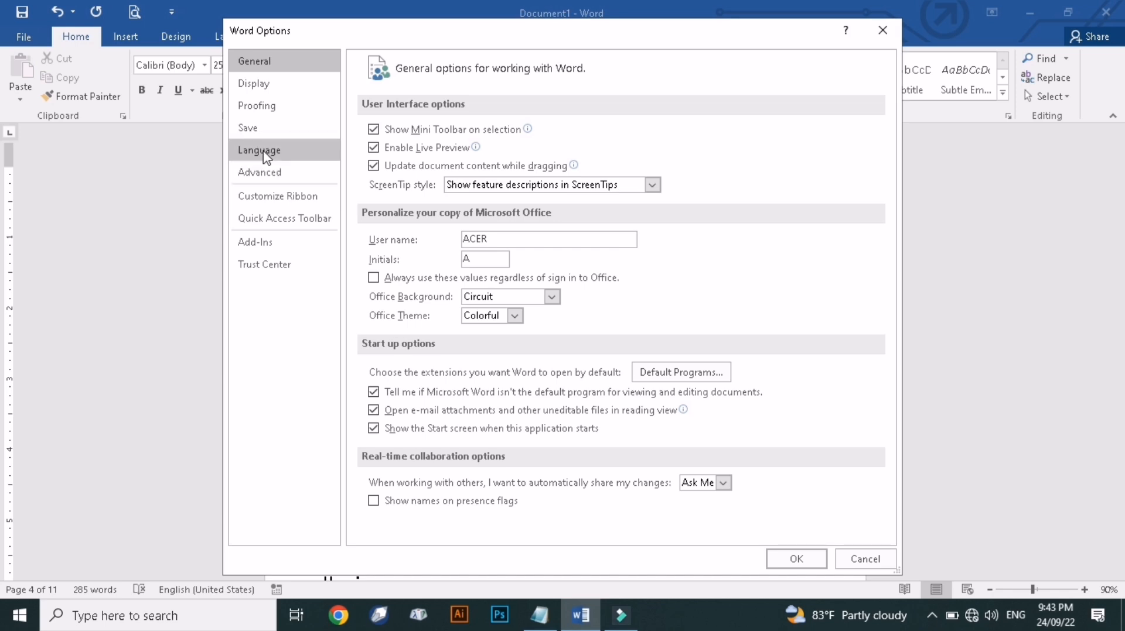
pyautogui.click(273, 108)
pyautogui.click(662, 132)
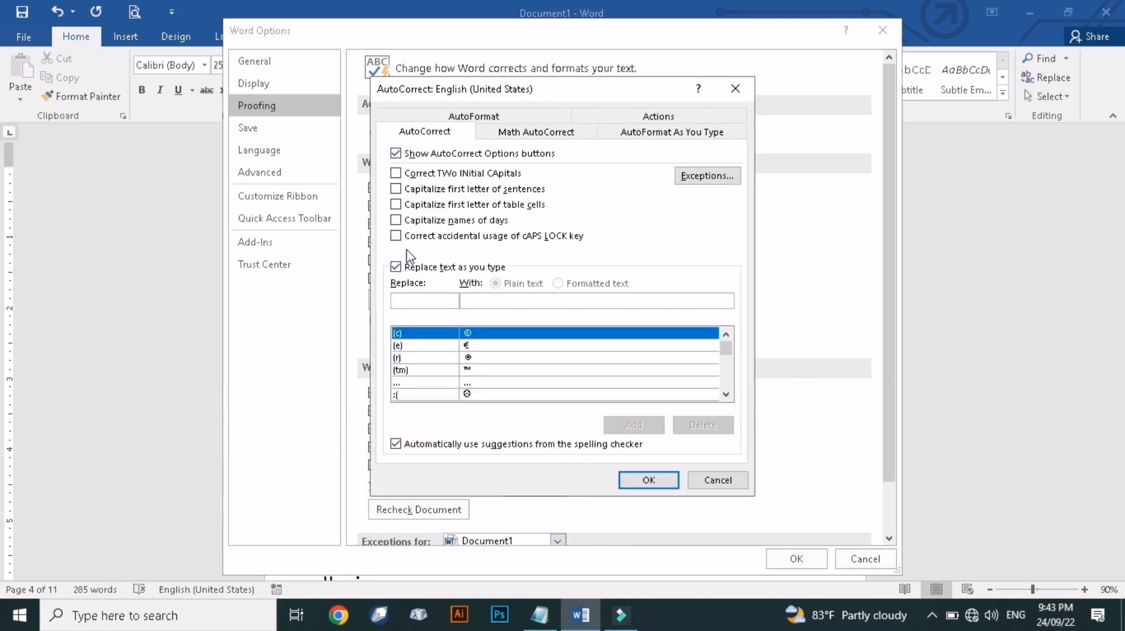
pyautogui.click(719, 483)
pyautogui.press('Escape')
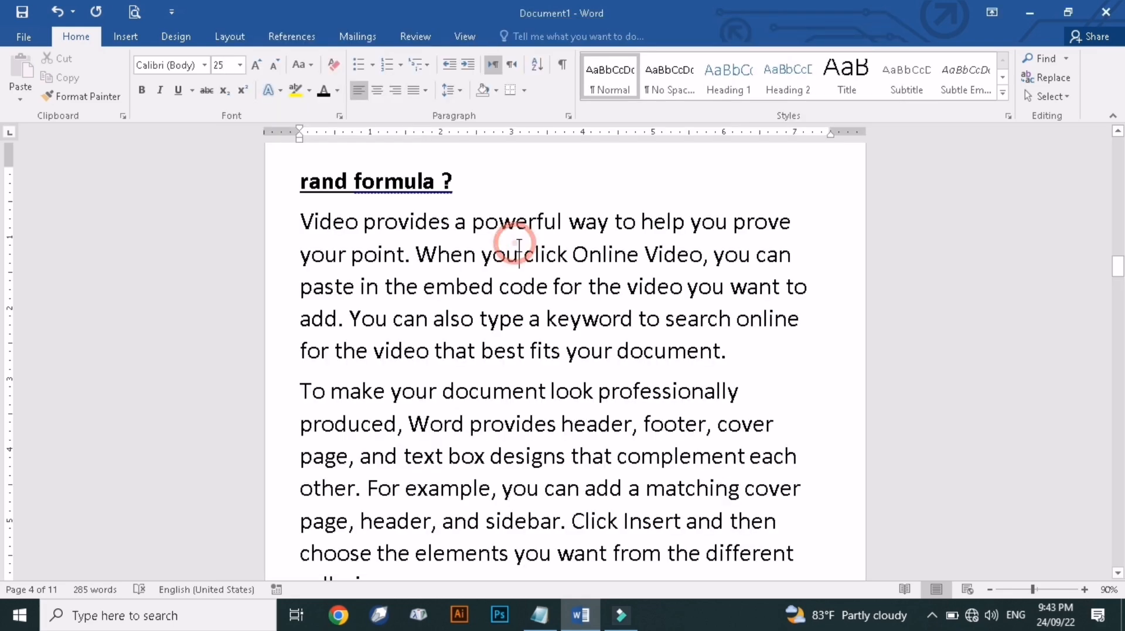
pyautogui.scroll(-6, 517, 244)
pyautogui.scroll(-2, 520, 249)
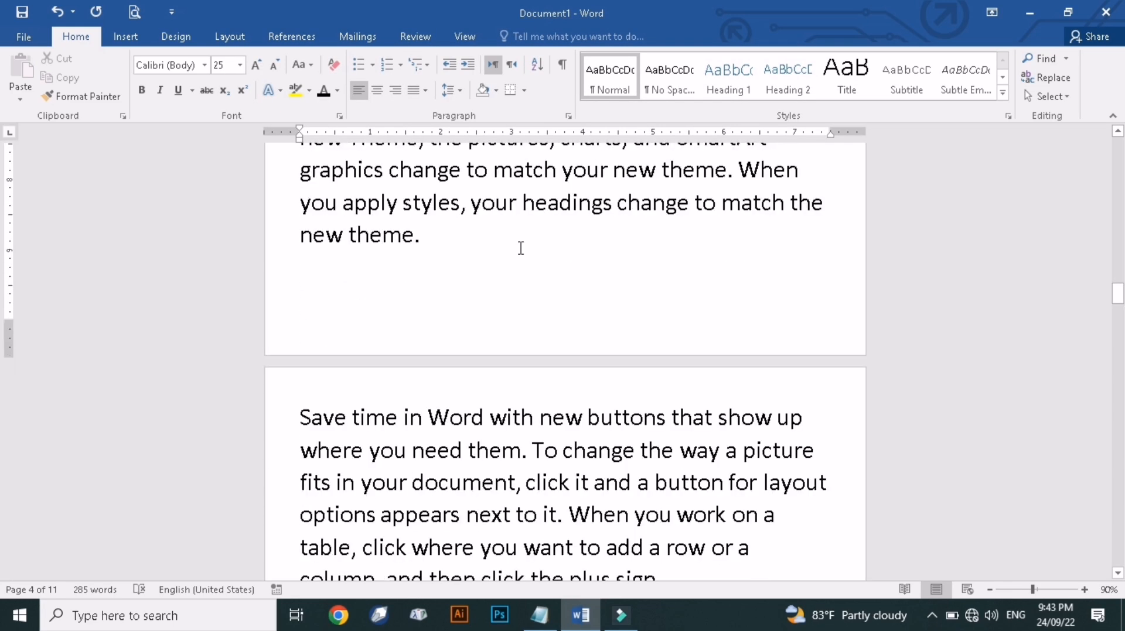
# Undo and redo the recent edits, ending at the superscript 2 after y on the subscript and superscript page.
pyautogui.hotkey('ctrl', 'z')
pyautogui.hotkey('ctrl', 'y')
pyautogui.hotkey('ctrl', 'y')
pyautogui.hotkey('ctrl', 'y')
pyautogui.hotkey('ctrl', 'y')
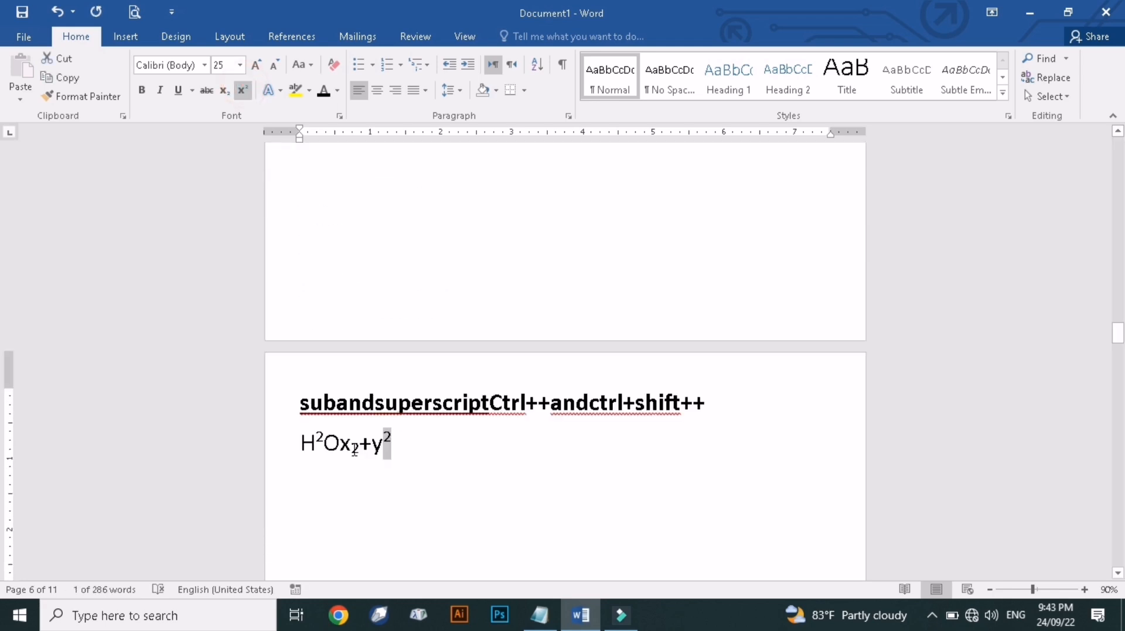
# Put x2+y2 on its own line below H2O and change the 2 in H2O to subscript.
pyautogui.click(340, 439)
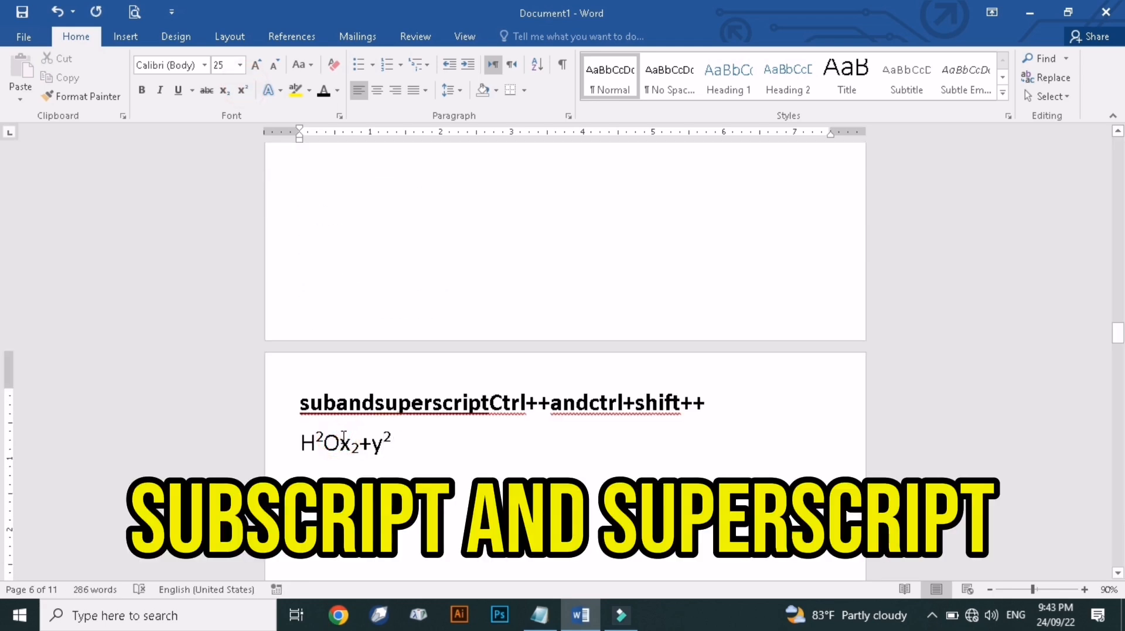
pyautogui.press('Return')
pyautogui.moveTo(315, 440); pyautogui.dragTo(323, 437)
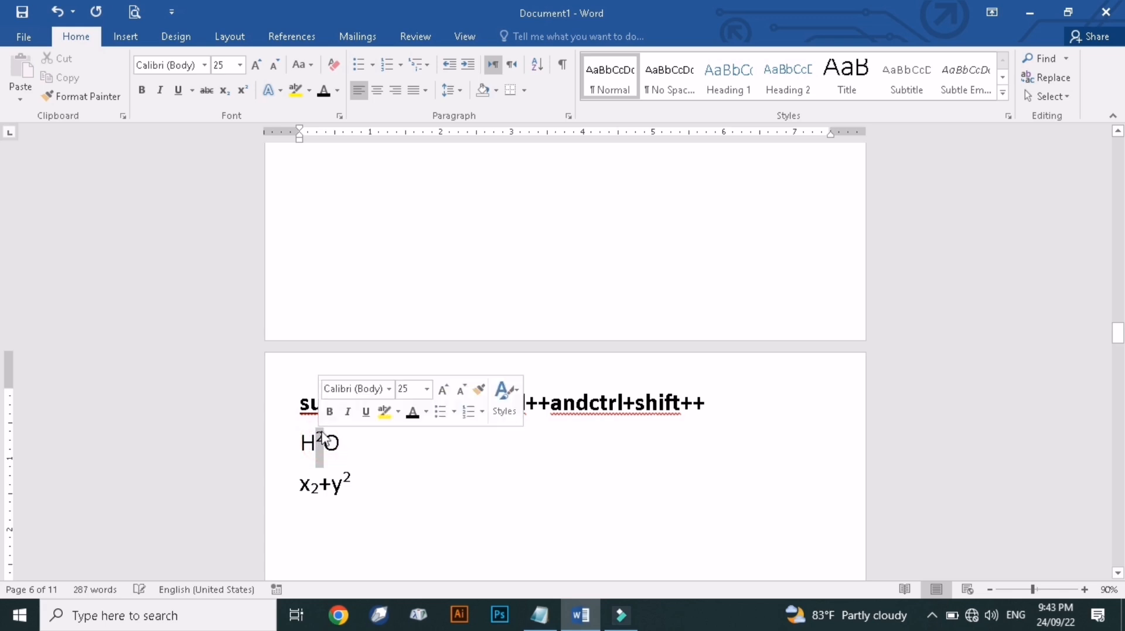
pyautogui.click(224, 90)
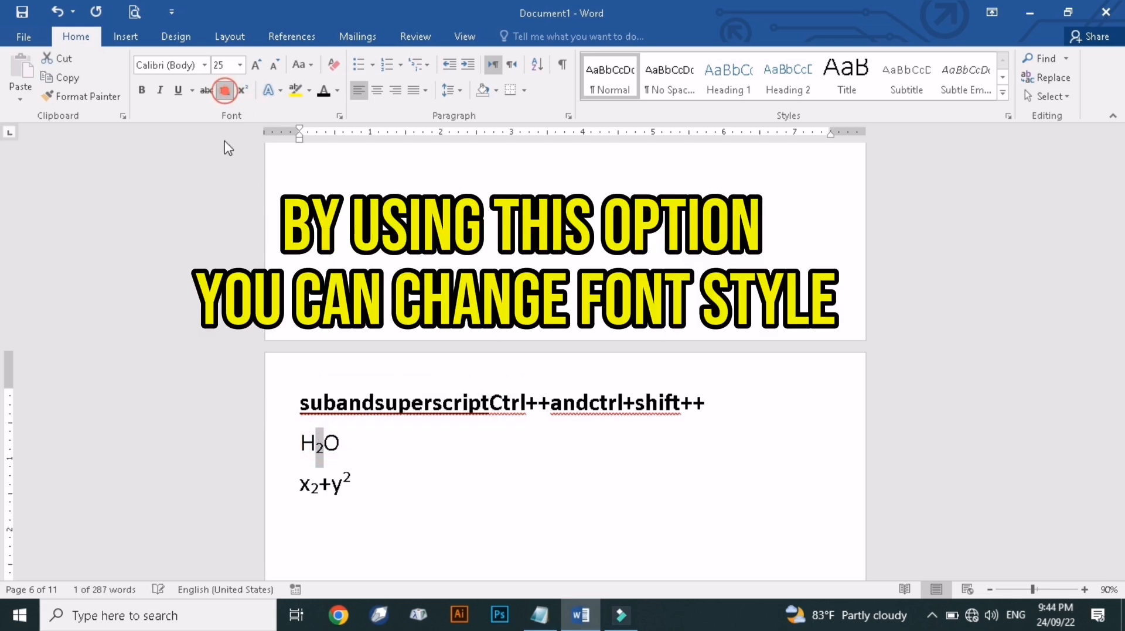
pyautogui.click(380, 453)
pyautogui.scroll(-1, 427, 451)
pyautogui.moveTo(359, 432); pyautogui.dragTo(288, 383)
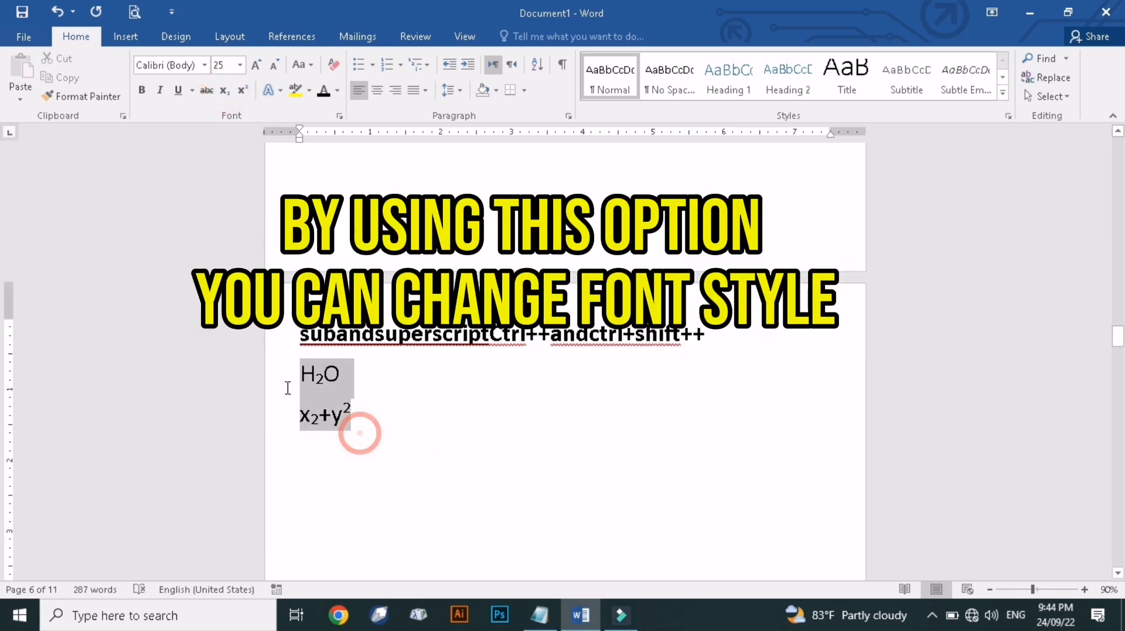
pyautogui.click(427, 419)
# Start the sample paragraph on a new line below the heading about increasing or decreasing paragraph space.
pyautogui.scroll(-3, 444, 412)
pyautogui.scroll(-9, 444, 413)
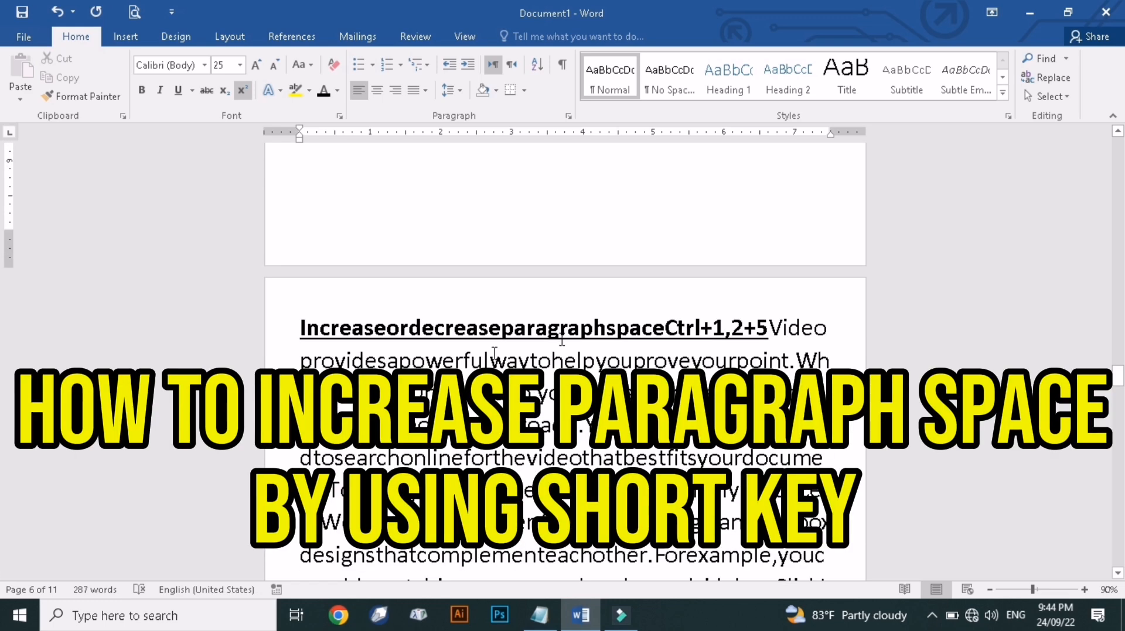
pyautogui.click(769, 331)
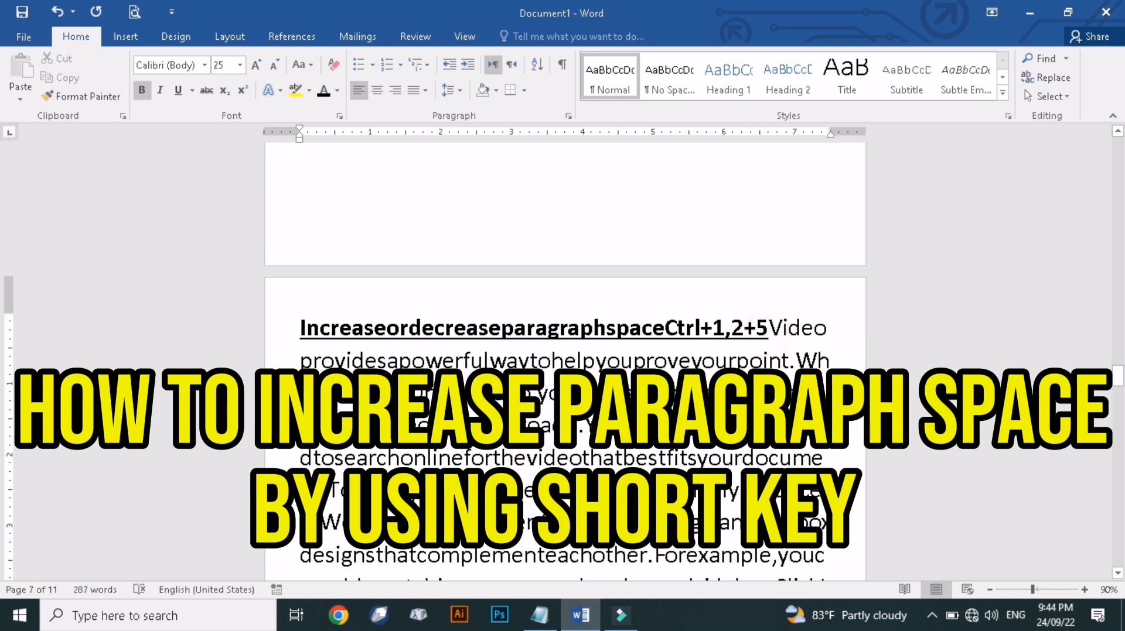
pyautogui.press('Return')
pyautogui.scroll(-3, 653, 366)
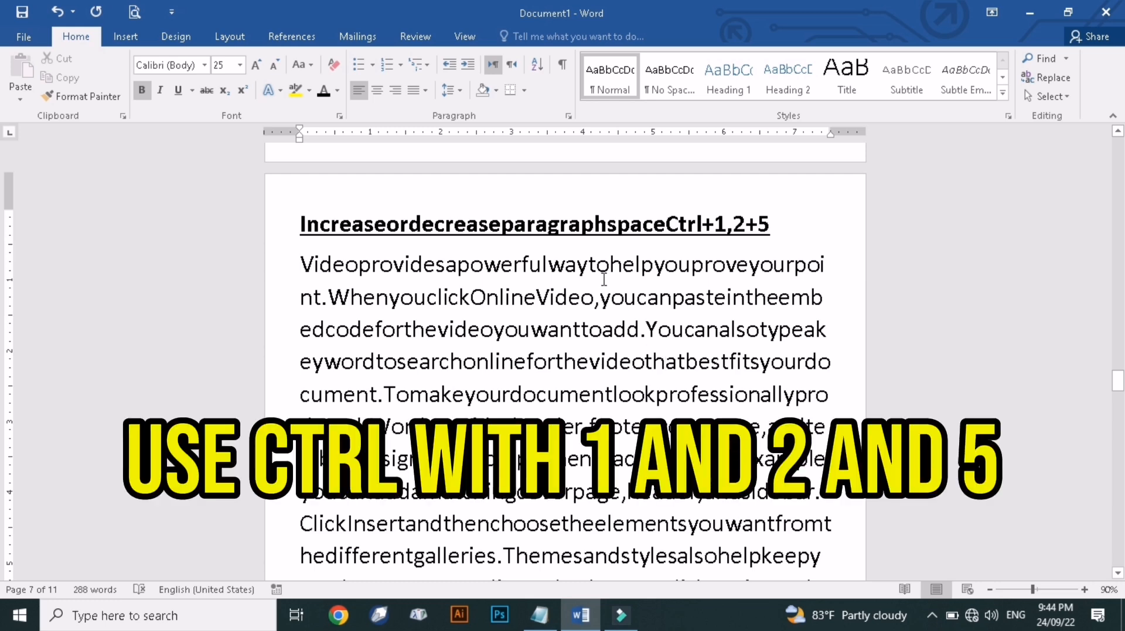
# Space out the heading as "Increase or decrease paragraph space" and put "Ctrl+1,2+5" on its own line.
pyautogui.click(608, 229)
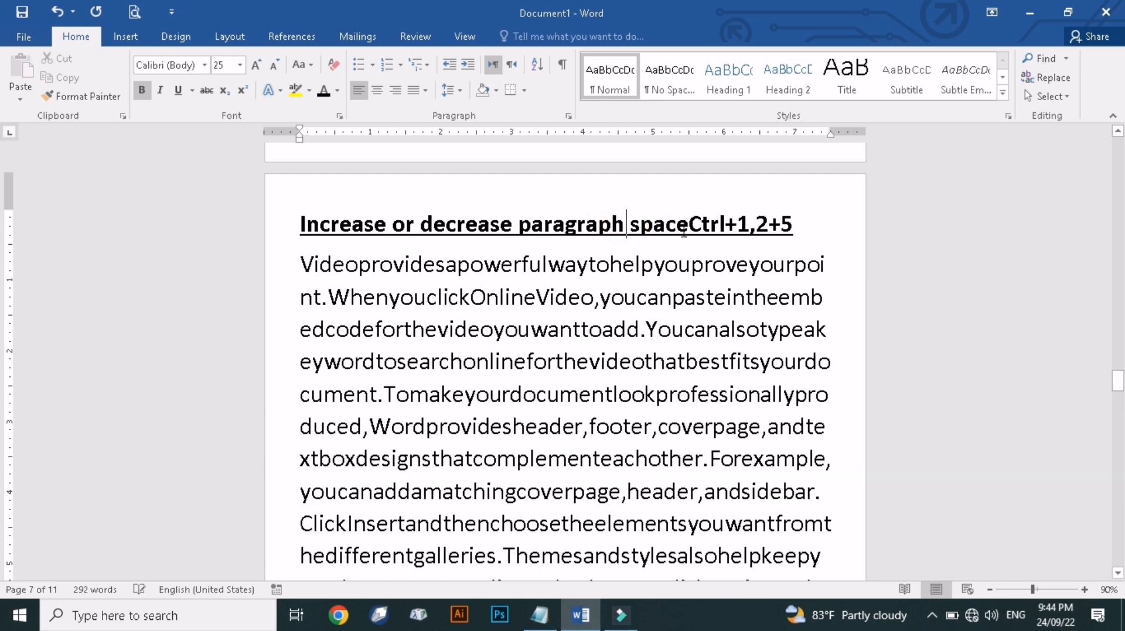
pyautogui.click(760, 237)
pyautogui.click(688, 221)
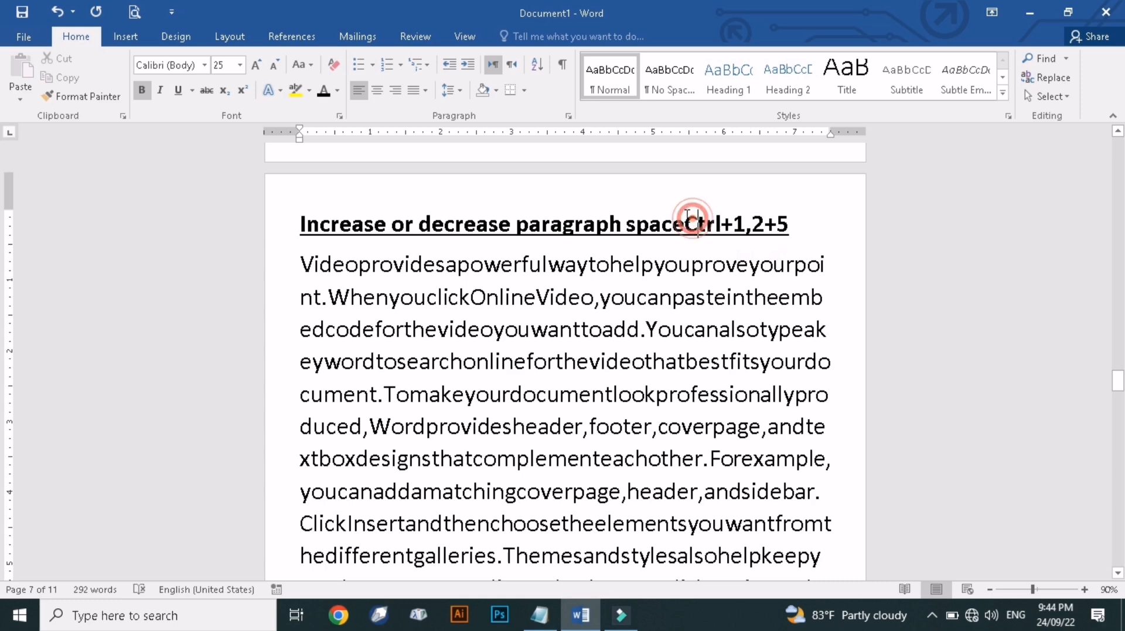
pyautogui.press('Return')
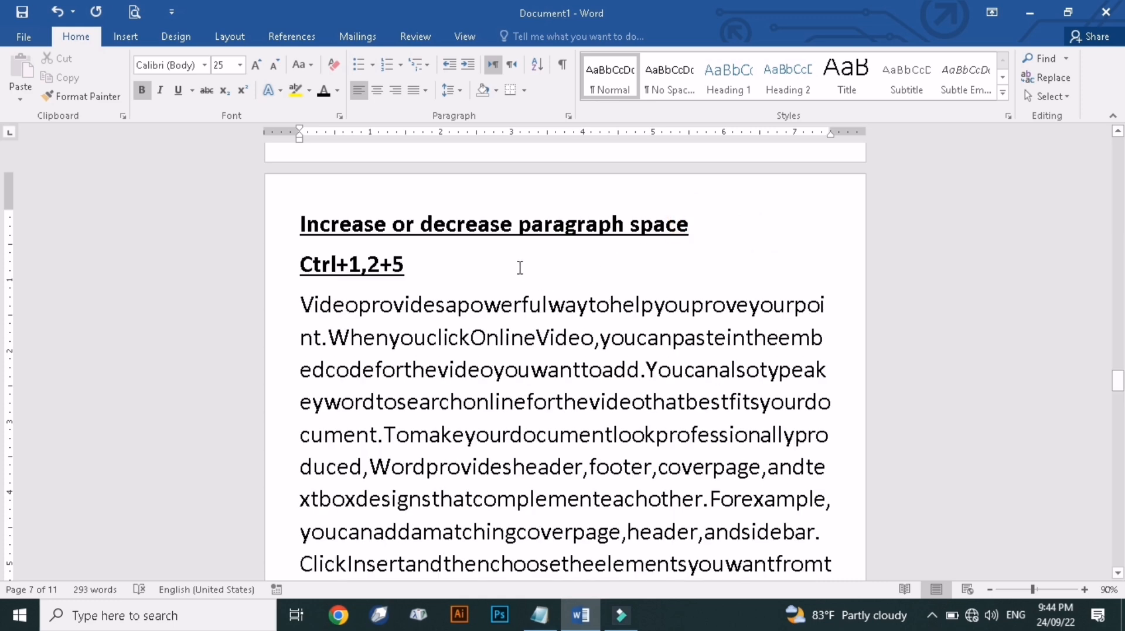
# Apply single, double and 1.5 line spacing in turn to the sample paragraph below "Ctrl+1,2+5", then return it to single.
pyautogui.click(309, 305)
pyautogui.click(299, 304)
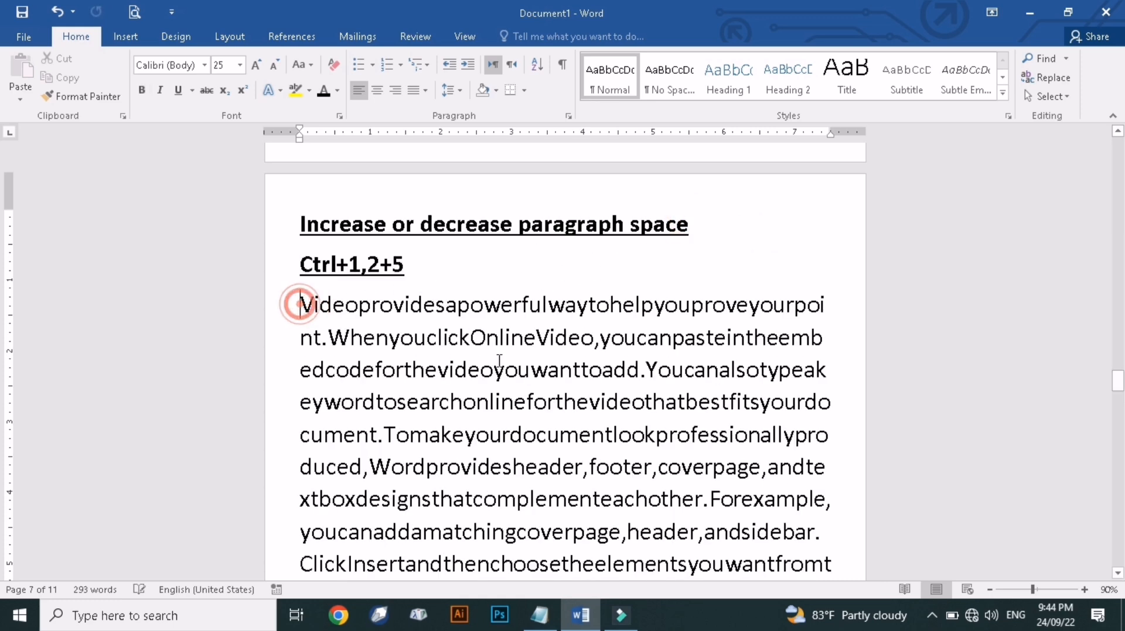
pyautogui.keyDown('shift'); pyautogui.click(726, 478); pyautogui.keyUp('shift')
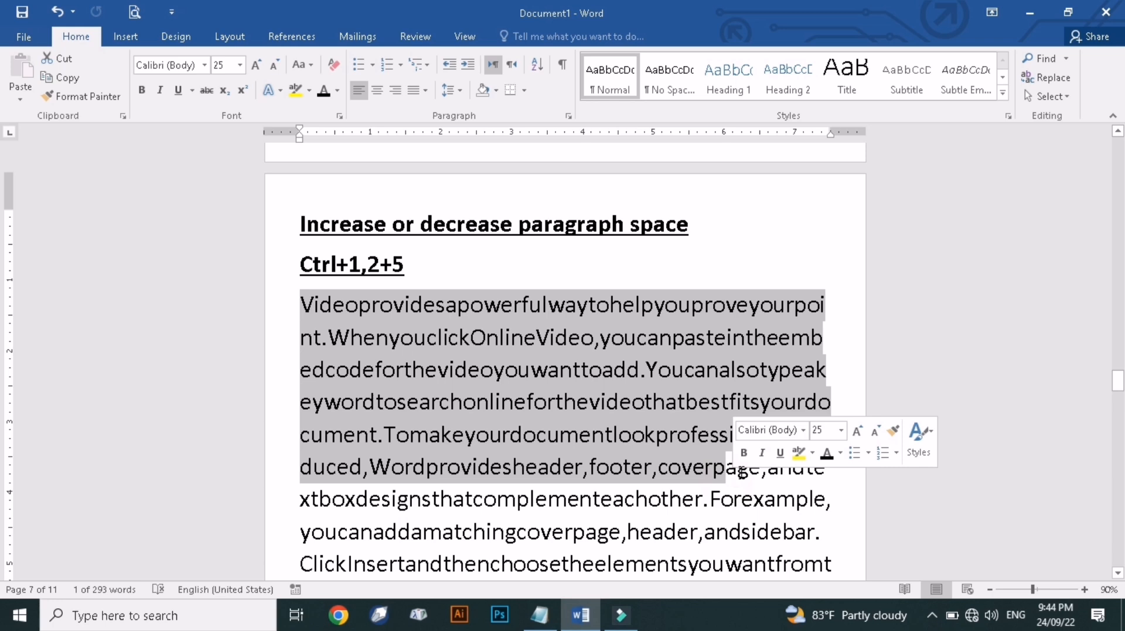
pyautogui.hotkey('ctrl', '1')
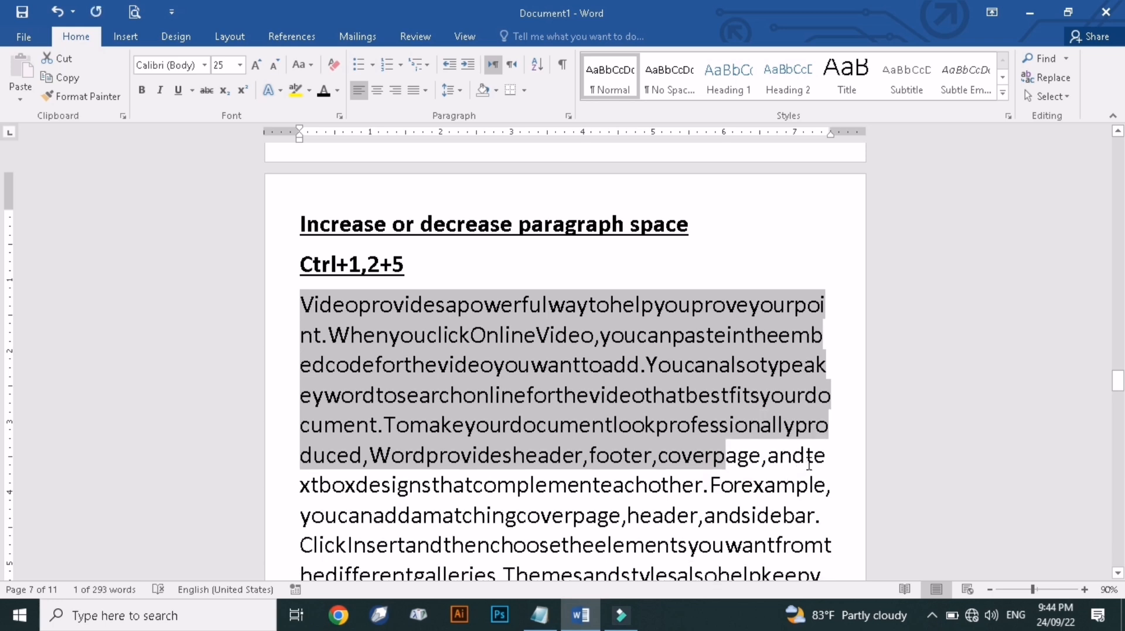
pyautogui.hotkey('ctrl', '2')
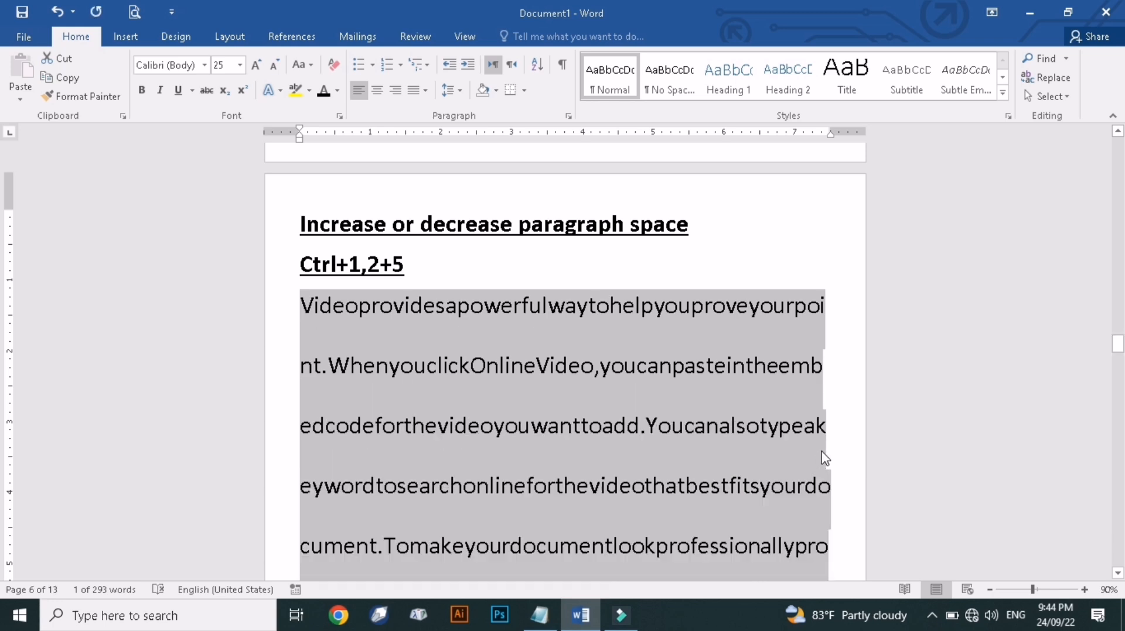
pyautogui.hotkey('ctrl', '5')
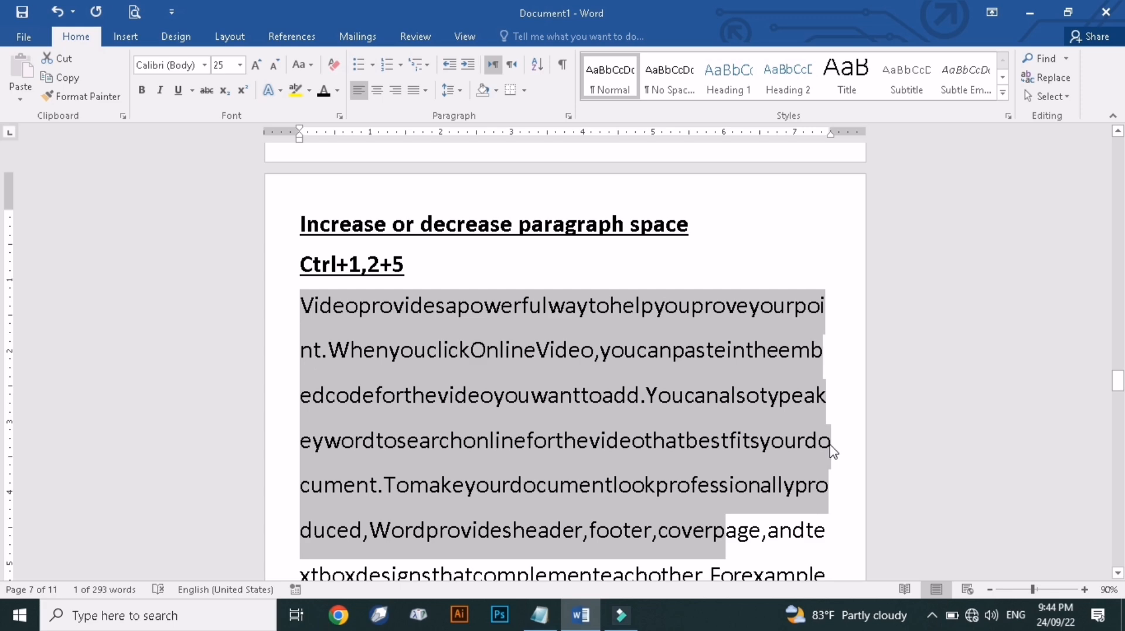
pyautogui.hotkey('ctrl', '1')
pyautogui.click(580, 434)
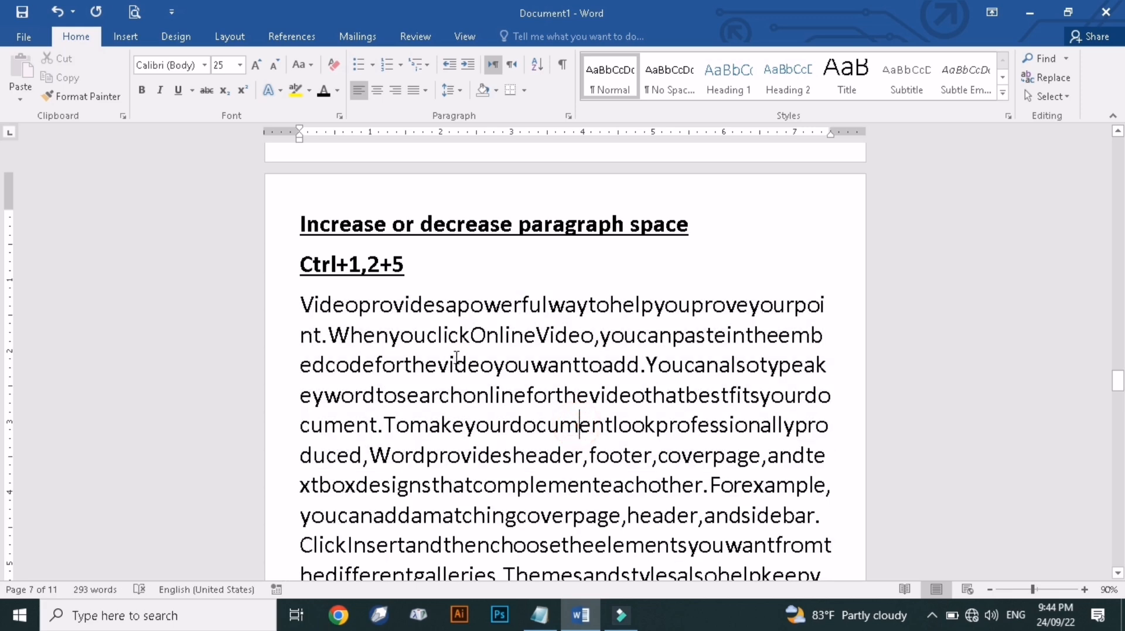
# Start the sample paragraph on a new line below the heading "Alt+selection(Horizantalselection)".
pyautogui.scroll(-5, 462, 351)
pyautogui.scroll(-5, 463, 350)
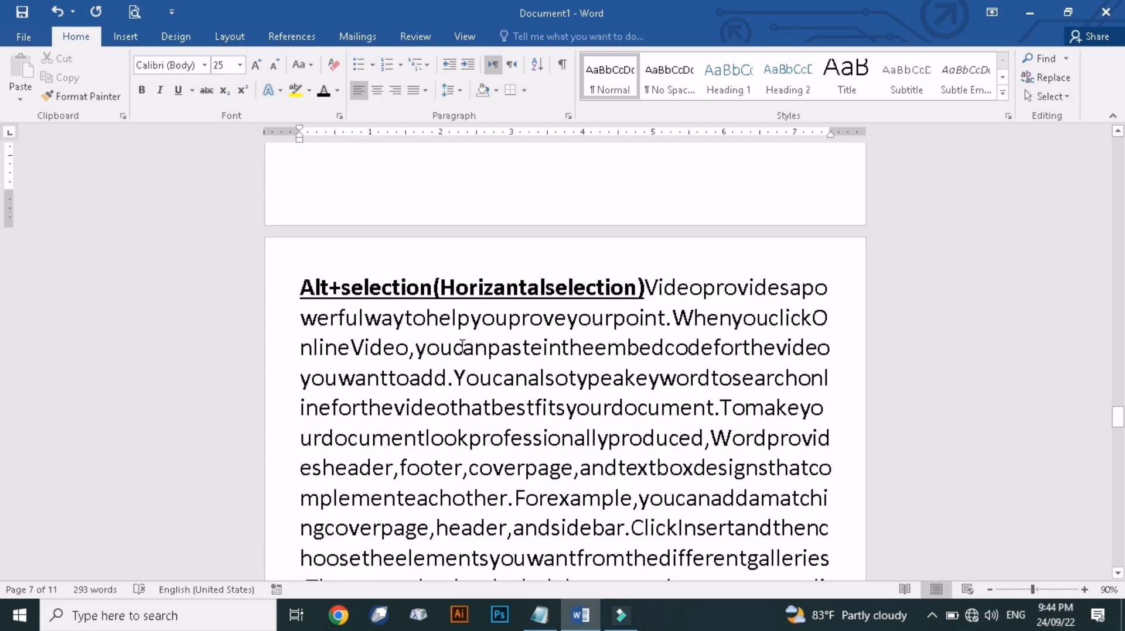
pyautogui.moveTo(311, 286); pyautogui.dragTo(642, 287)
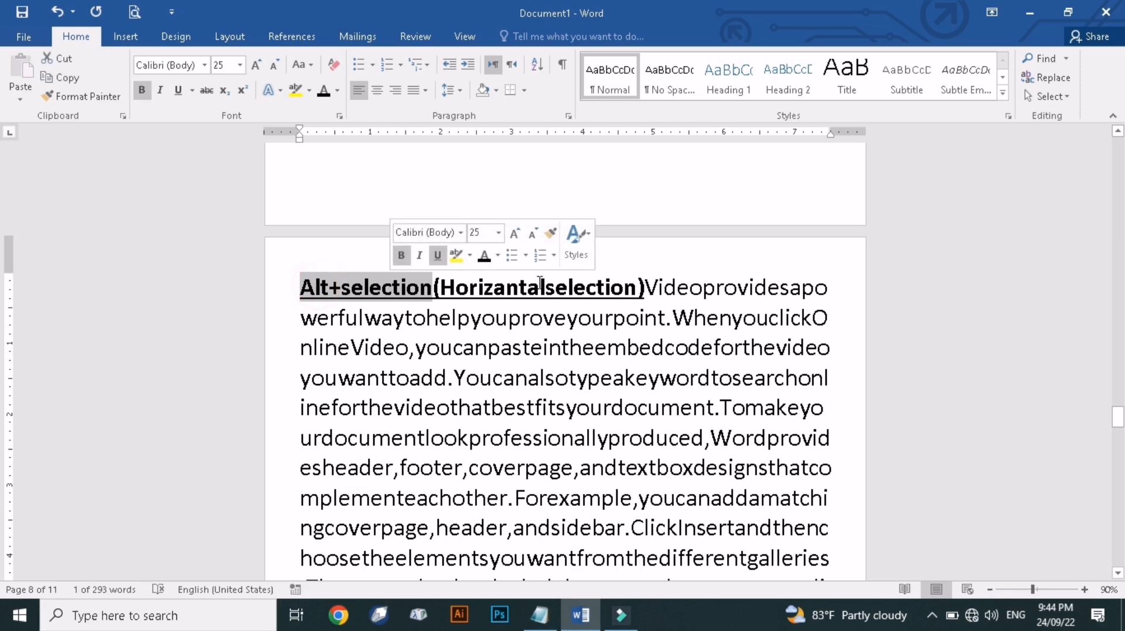
pyautogui.click(535, 284)
pyautogui.click(644, 287)
pyautogui.press('Return')
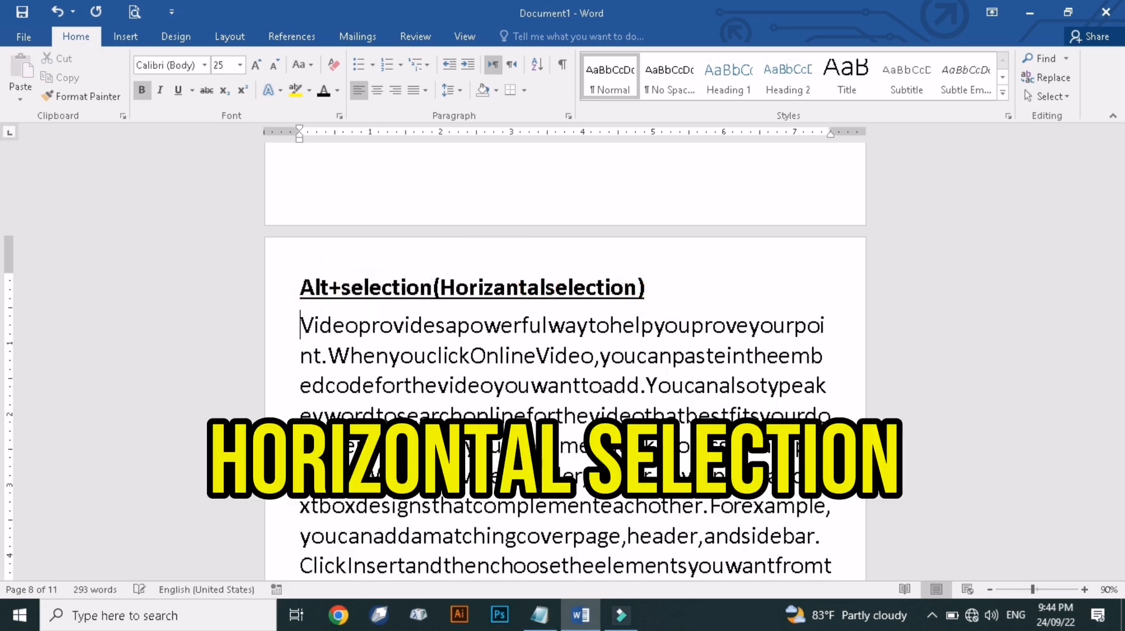
# Select a rectangular block at the start of the paragraph's first six lines and color its text red.
pyautogui.moveTo(300, 326); pyautogui.dragTo(383, 445)
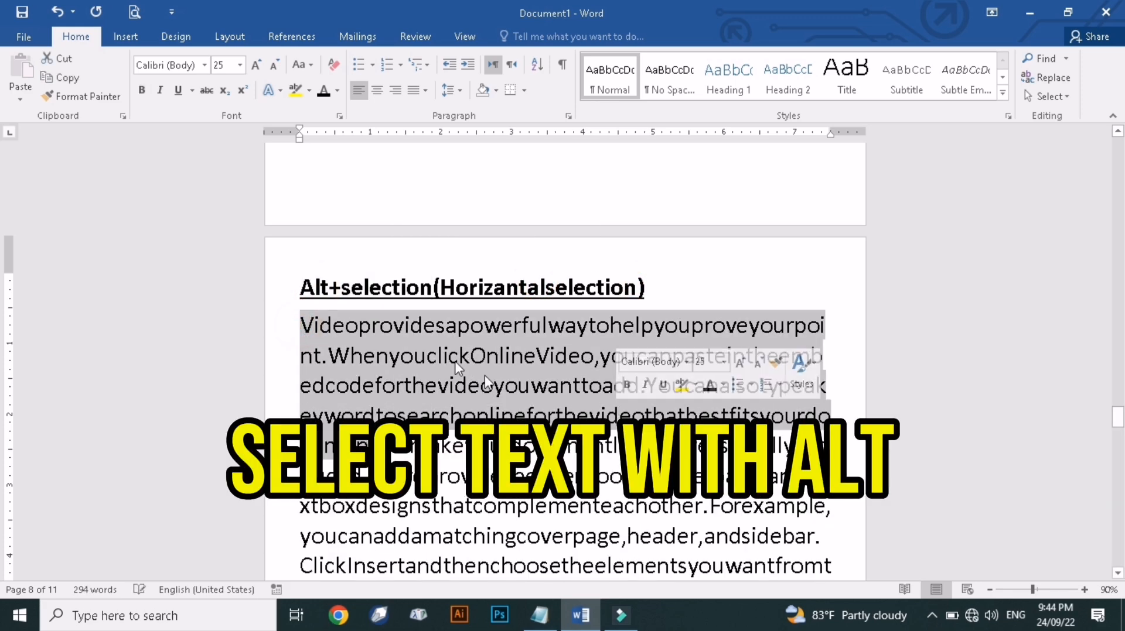
pyautogui.click(440, 355)
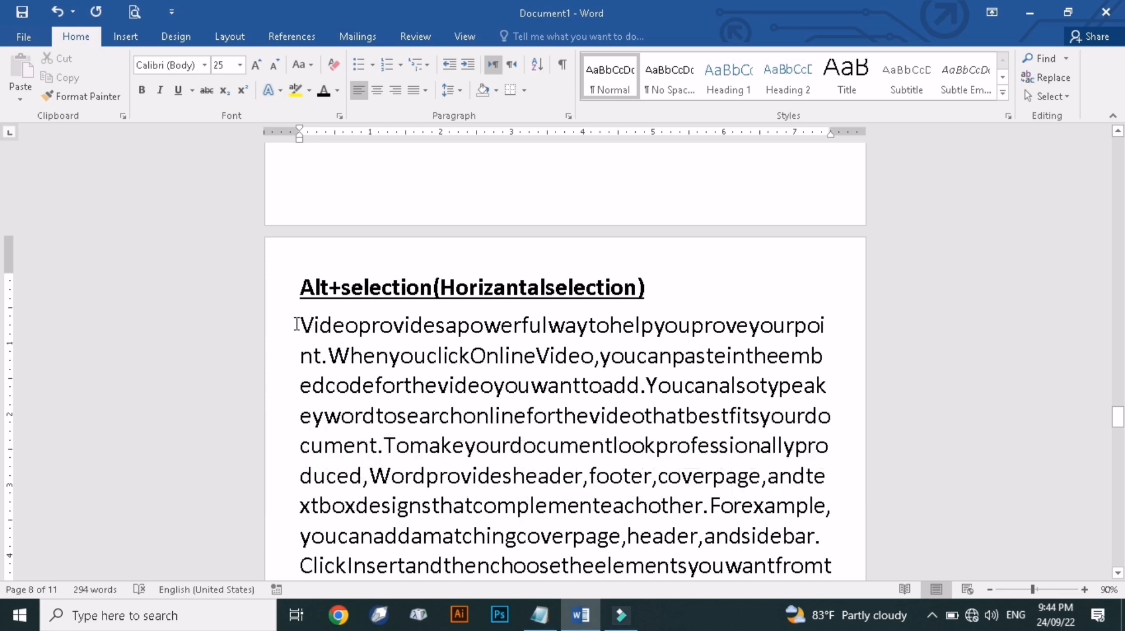
pyautogui.moveTo(297, 312); pyautogui.dragTo(372, 469)
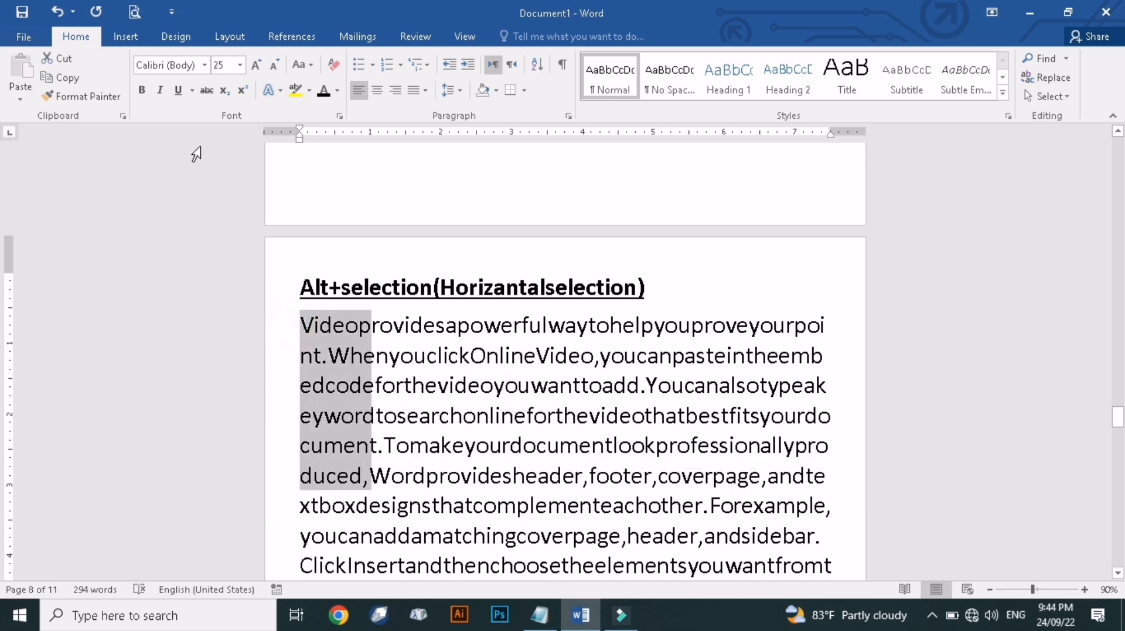
pyautogui.click(336, 91)
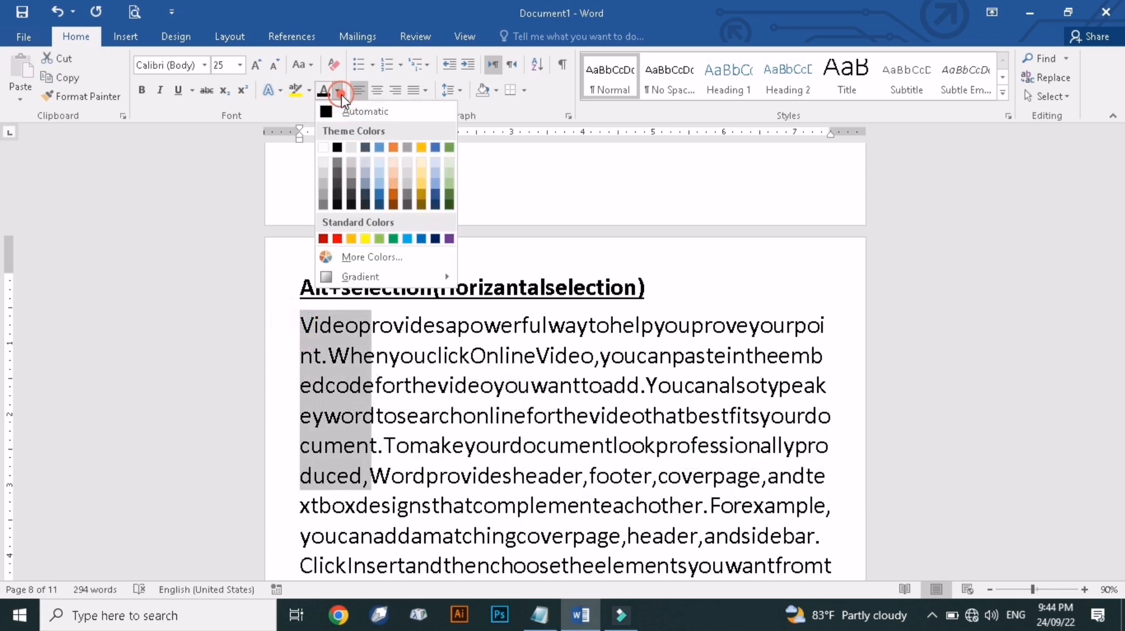
pyautogui.click(337, 239)
pyautogui.click(420, 375)
pyautogui.moveTo(298, 280); pyautogui.dragTo(388, 283)
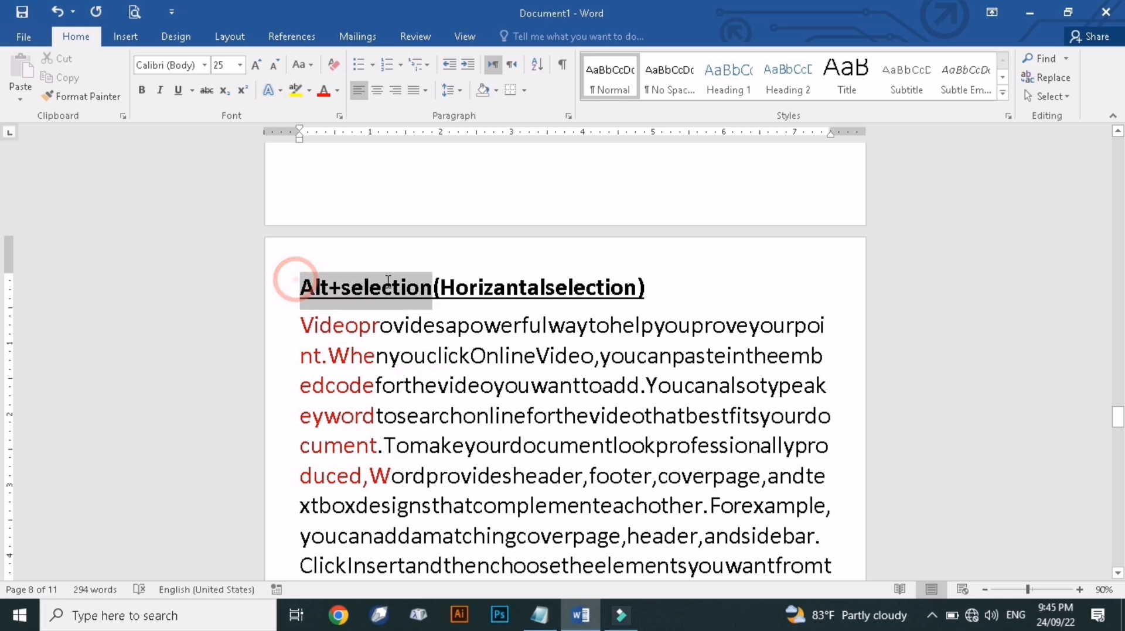
# Space out the heading as "word underline or Underline Design" and put the institute name on the line below it.
pyautogui.scroll(-2, 502, 332)
pyautogui.scroll(-9, 501, 332)
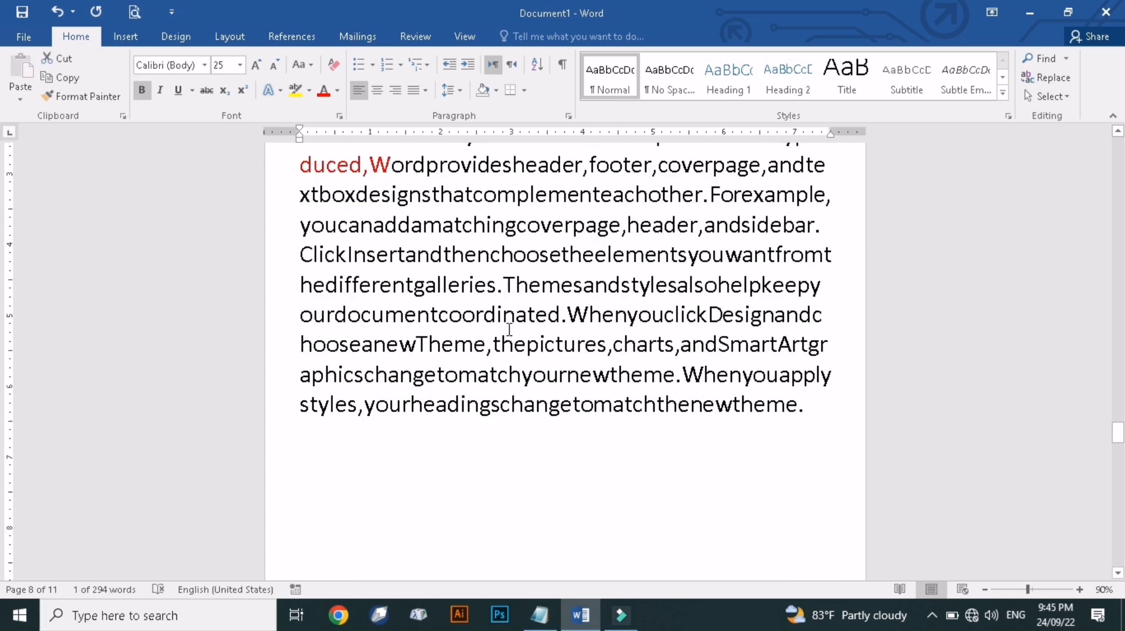
pyautogui.click(437, 360)
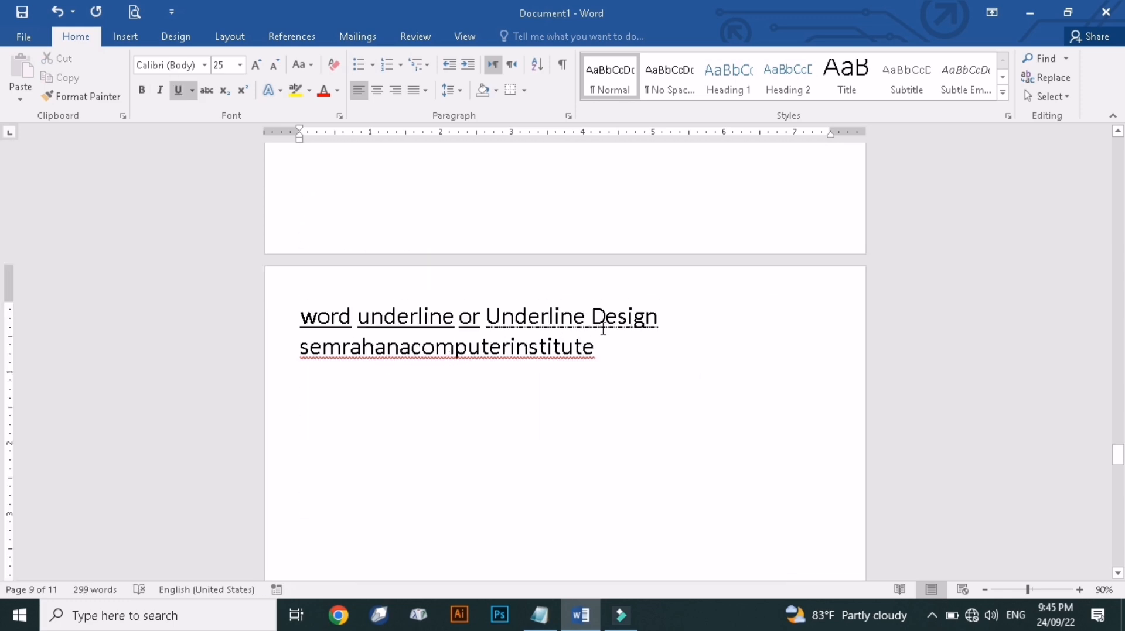
pyautogui.click(626, 345)
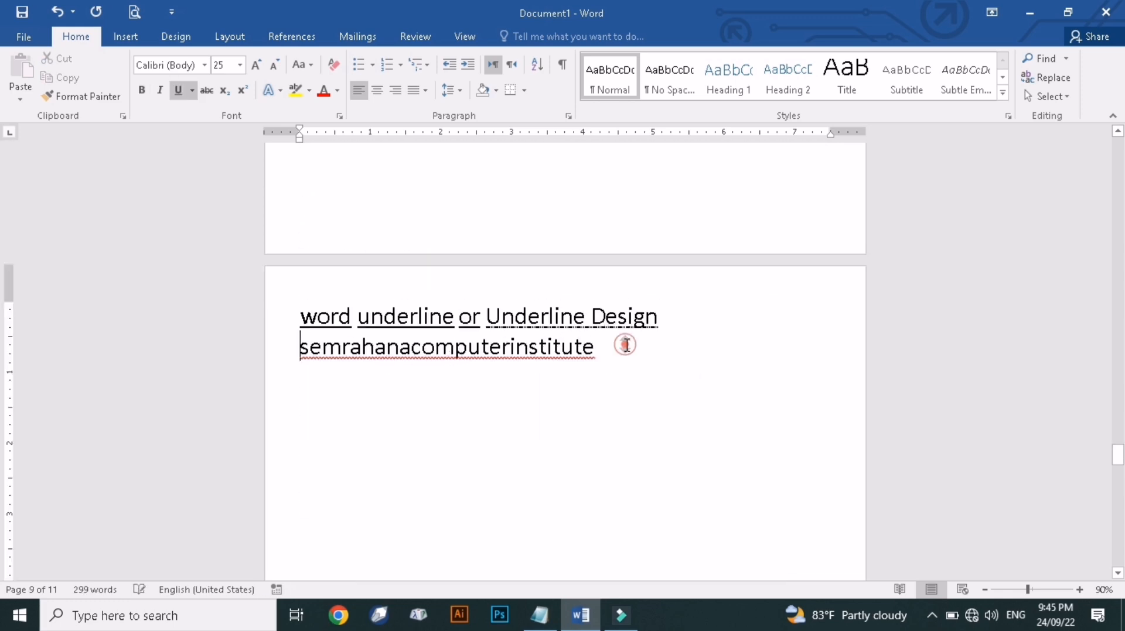
pyautogui.doubleClick(595, 354)
pyautogui.click(610, 383)
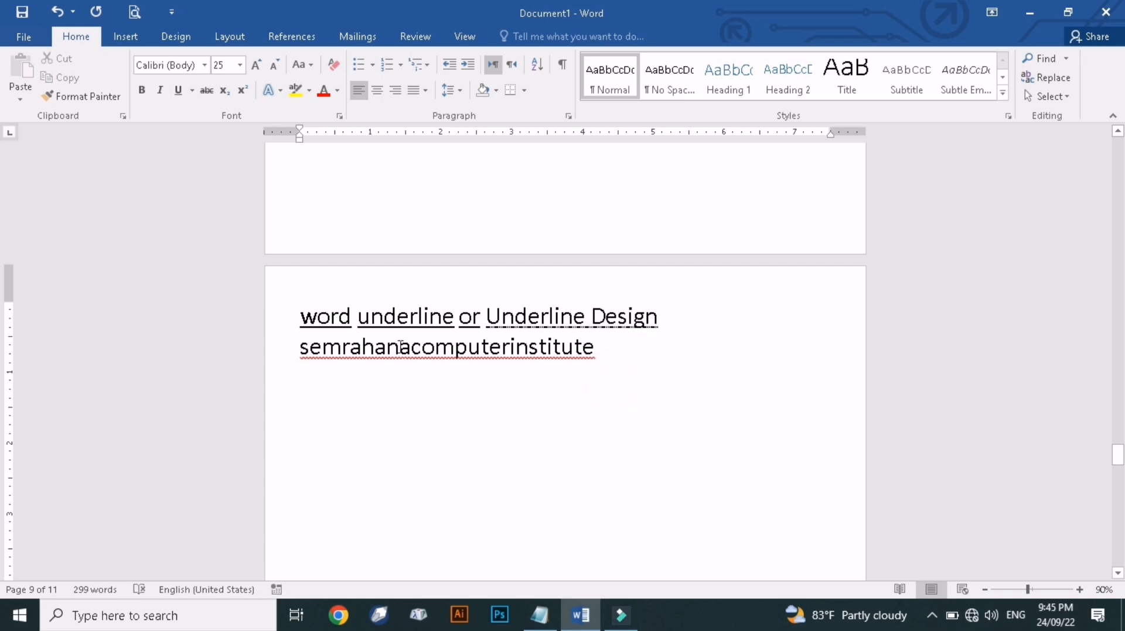
# Underline the institute name "semrahanacomputerinstitute" below the heading.
pyautogui.doubleClick(304, 355)
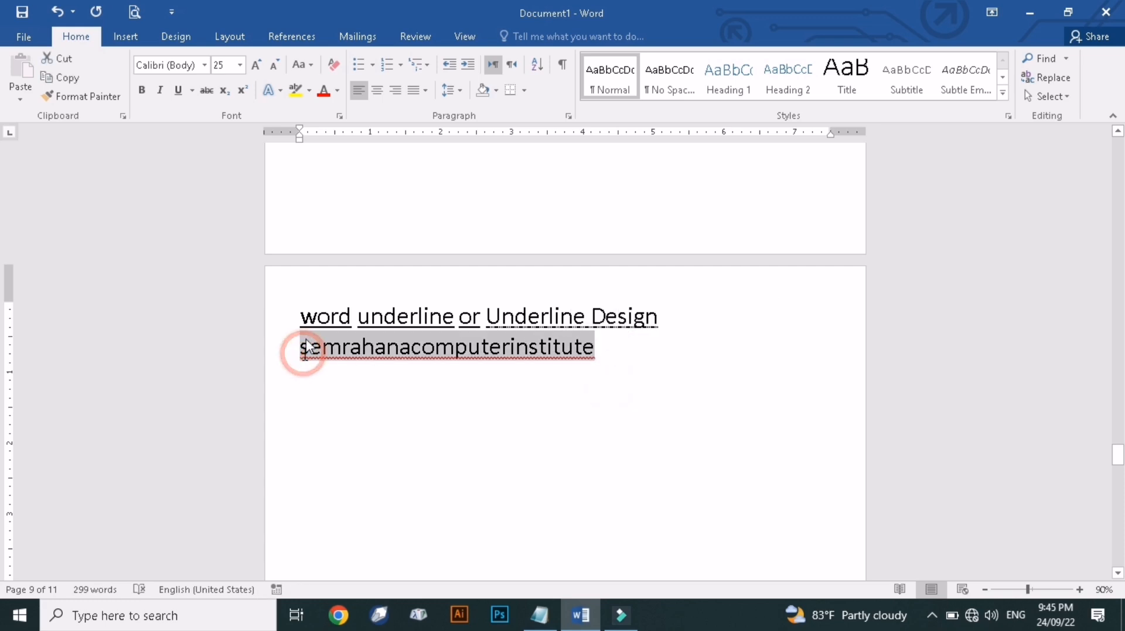
pyautogui.click(180, 101)
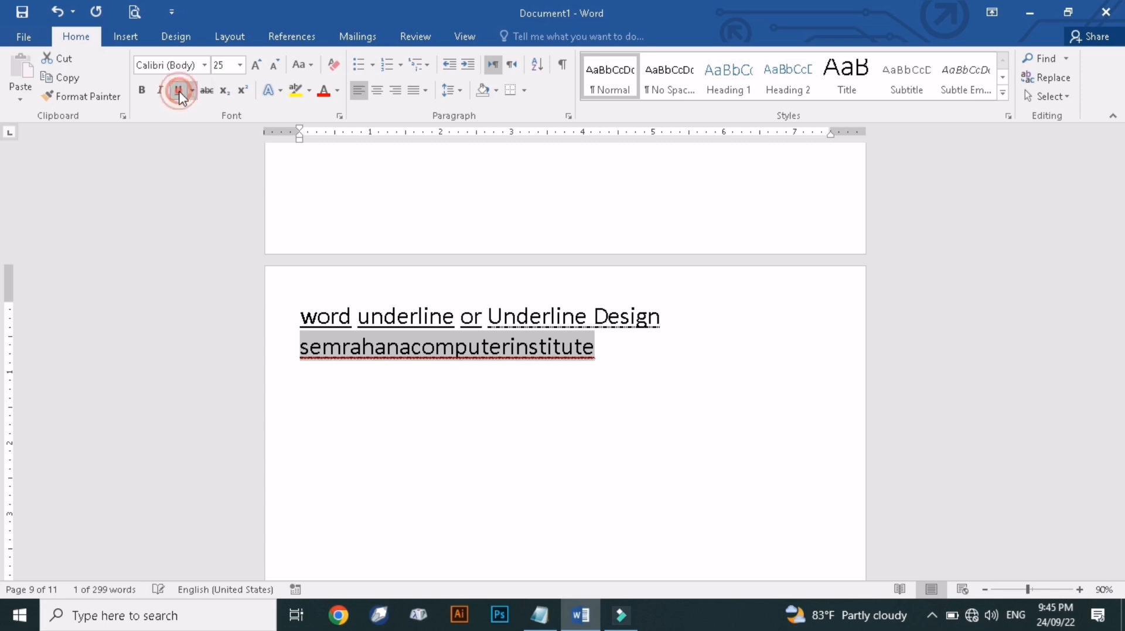
pyautogui.click(395, 356)
# Split the institute name into "semrahana computer institute" and keep it on its own line below the heading.
pyautogui.scroll(1, 398, 363)
pyautogui.click(351, 344)
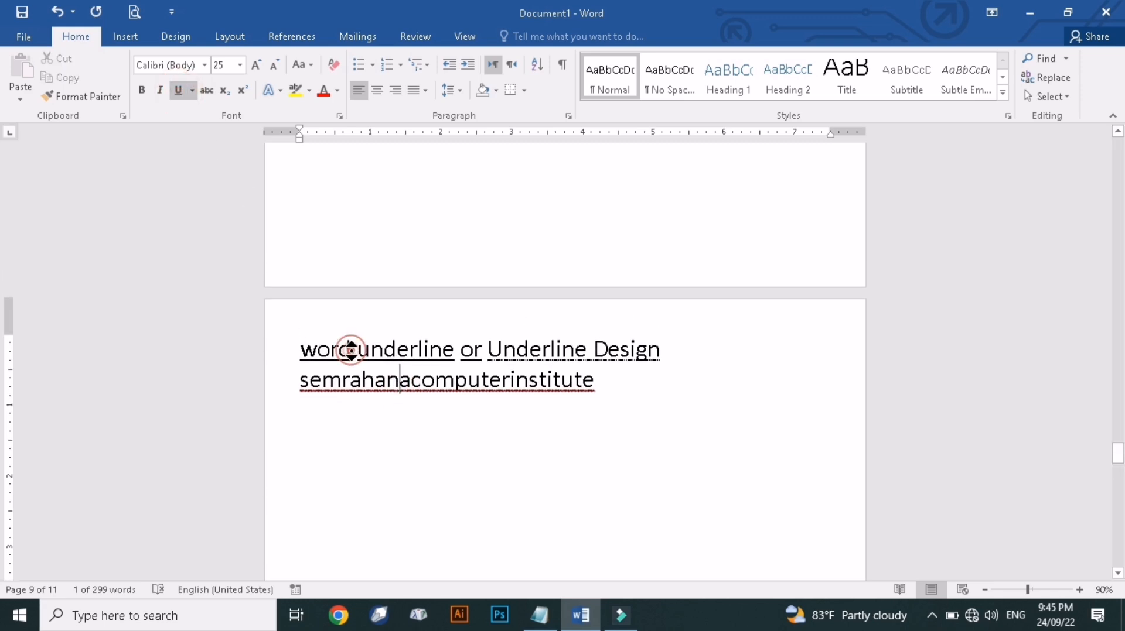
pyautogui.scroll(-1, 331, 381)
pyautogui.click(352, 357)
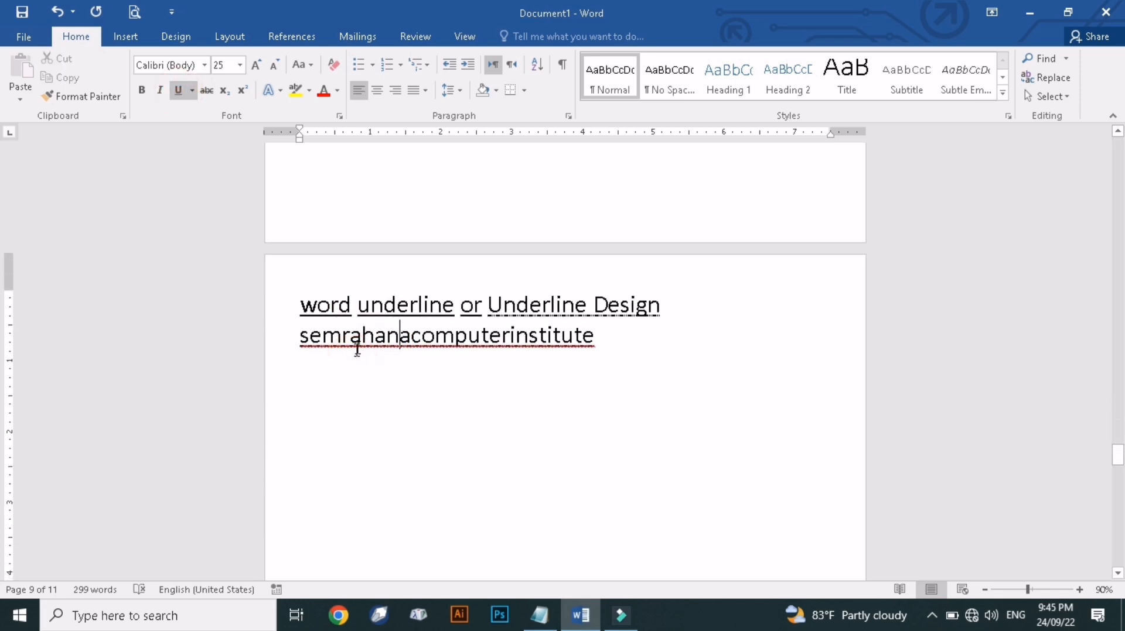
pyautogui.click(413, 335)
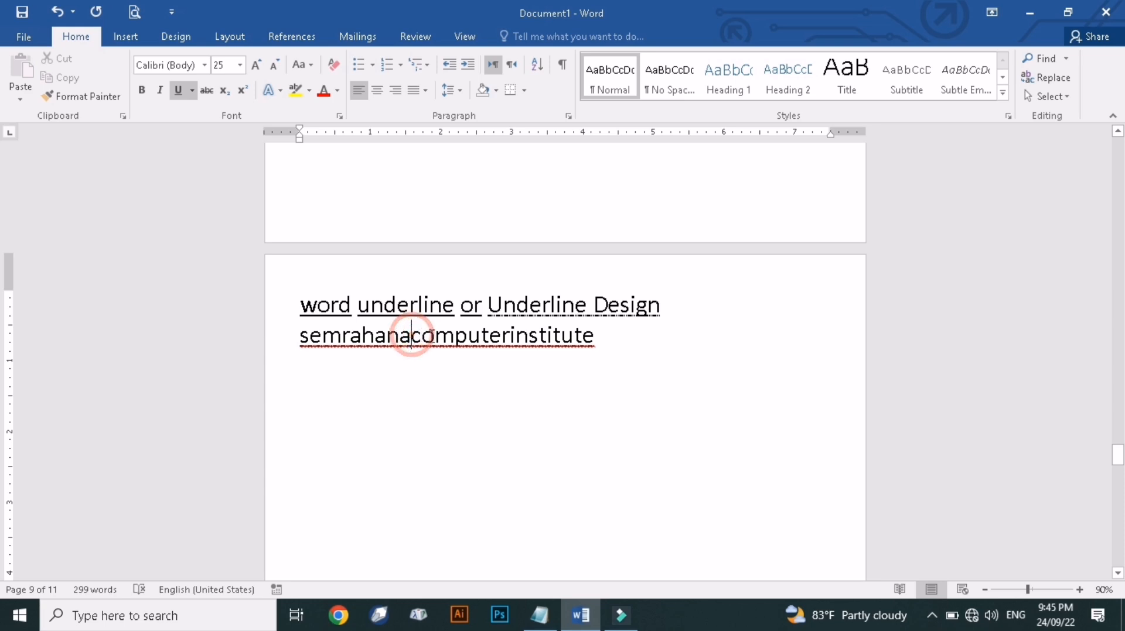
pyautogui.click(399, 336)
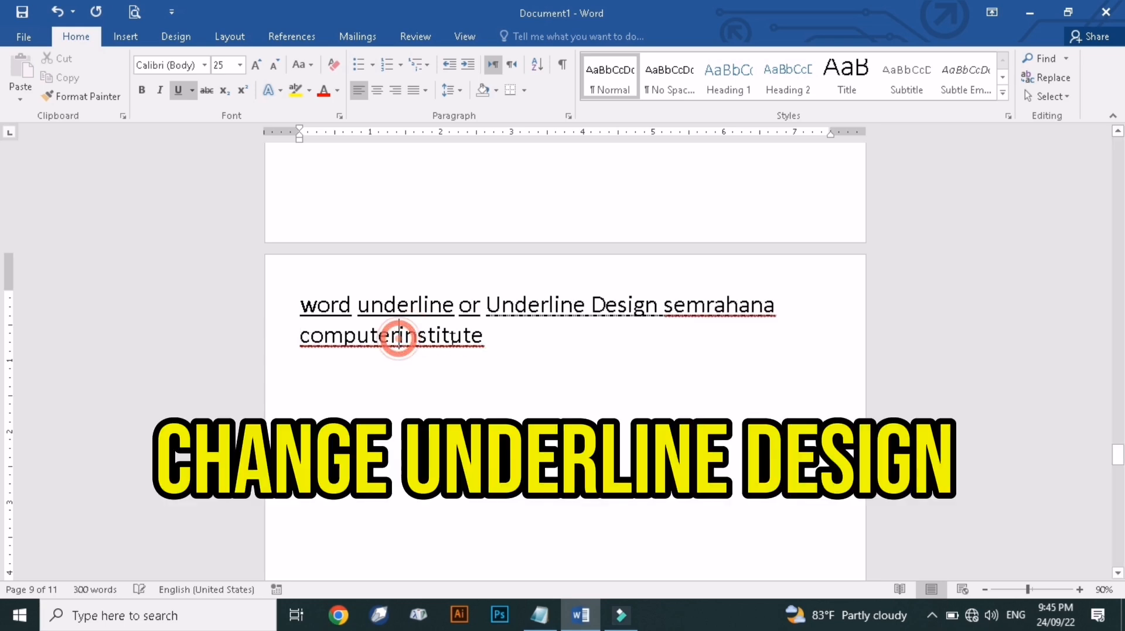
pyautogui.click(663, 304)
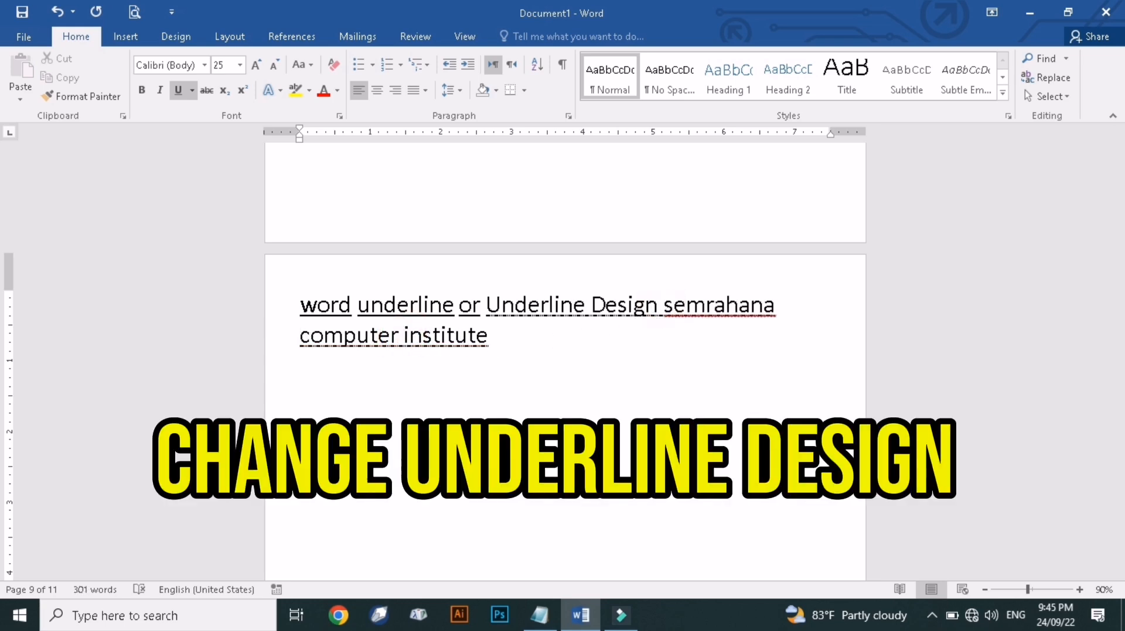
pyautogui.press('Return')
# Apply a single solid underline to the line "semrahana computer institute".
pyautogui.keyDown('shift'); pyautogui.click(622, 344); pyautogui.keyUp('shift')
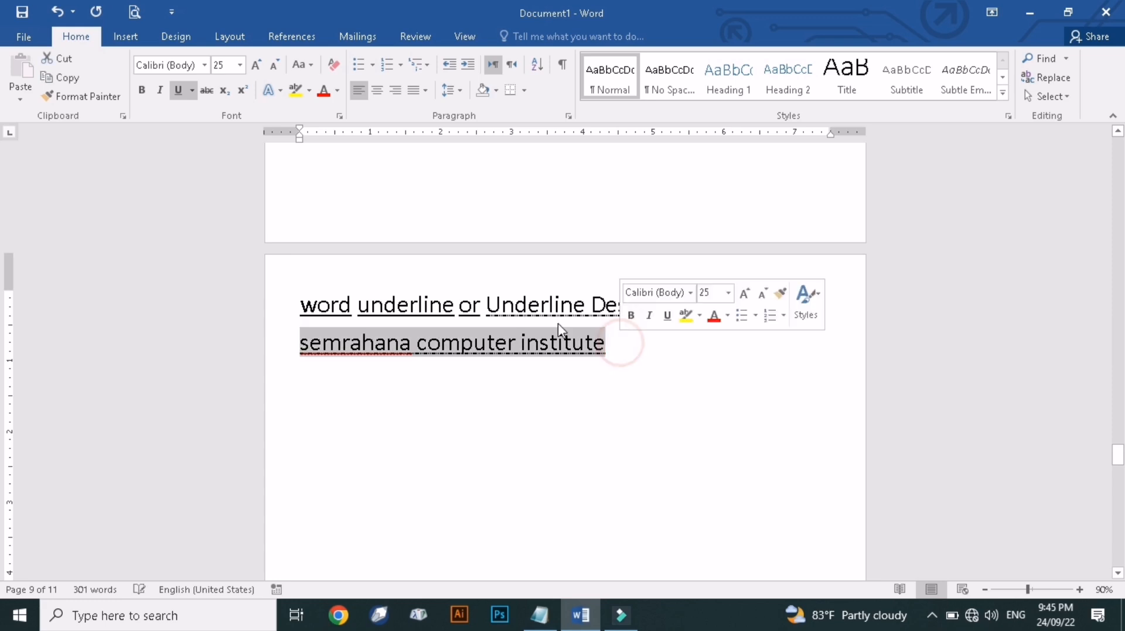
pyautogui.click(190, 91)
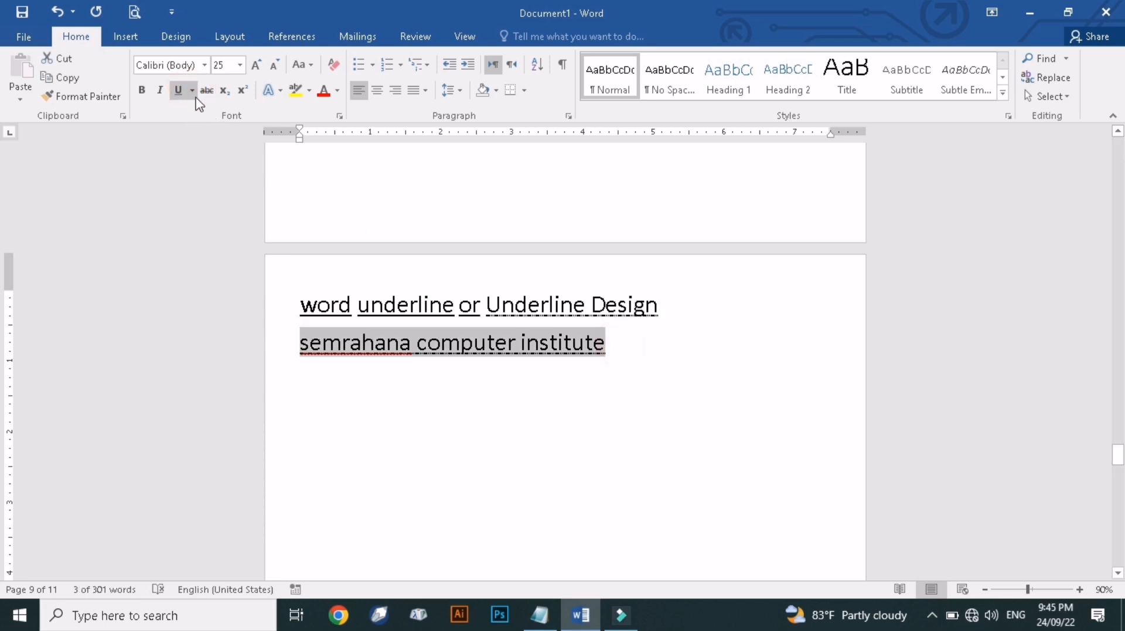
pyautogui.click(193, 92)
pyautogui.click(193, 92)
pyautogui.click(194, 91)
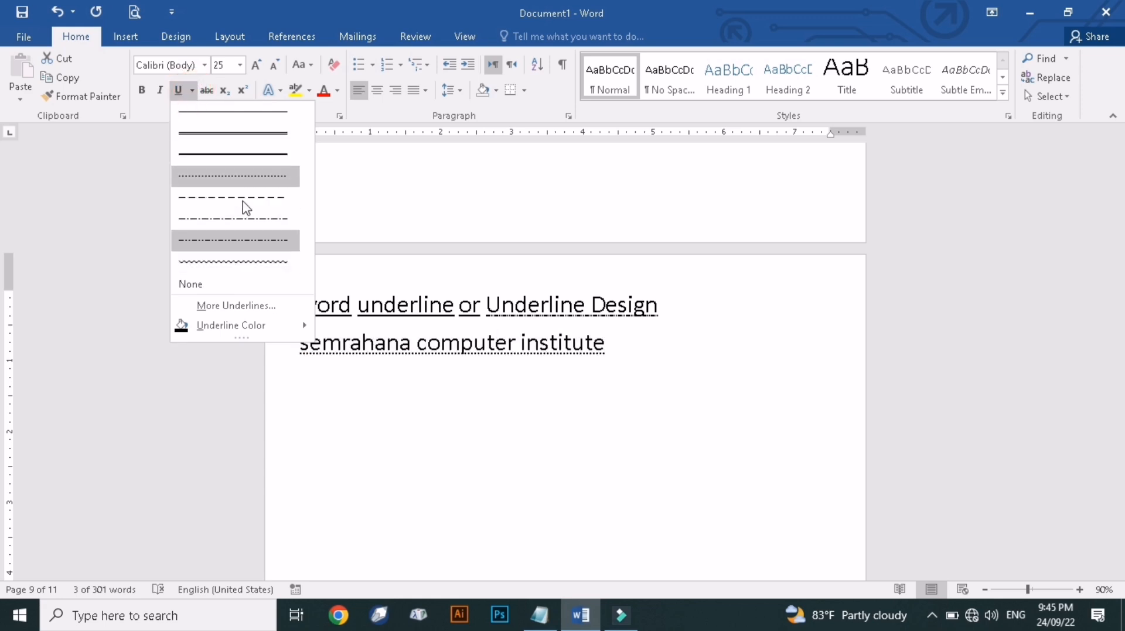
pyautogui.click(226, 112)
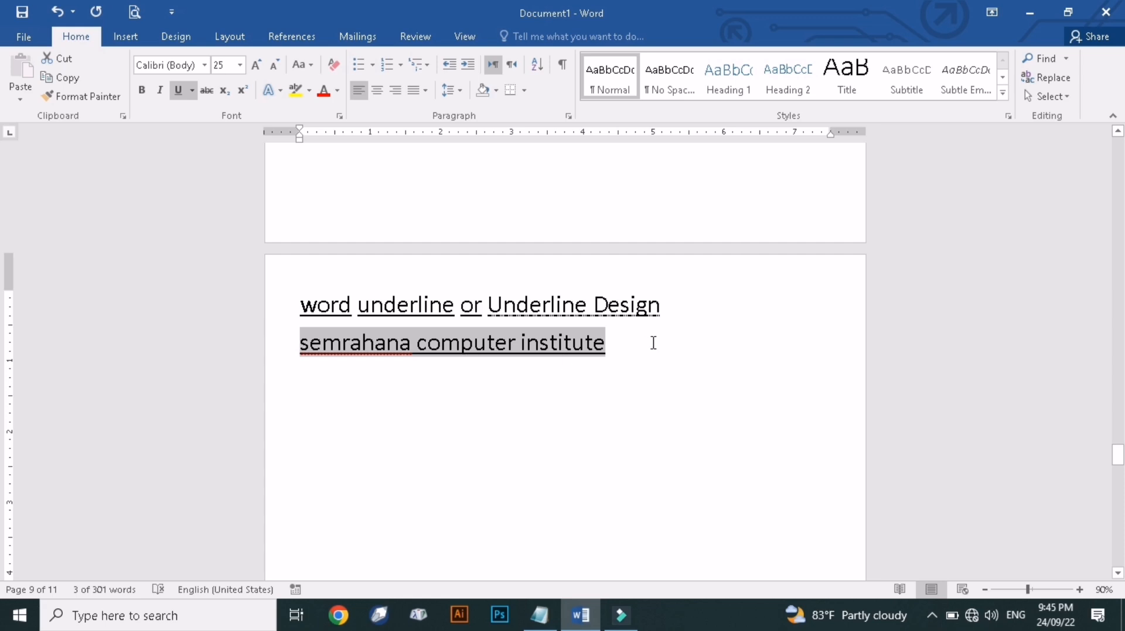
# Underline only the words of "semrahana computer institute", leaving the spaces between them without a line.
pyautogui.click(620, 344)
pyautogui.click(287, 346)
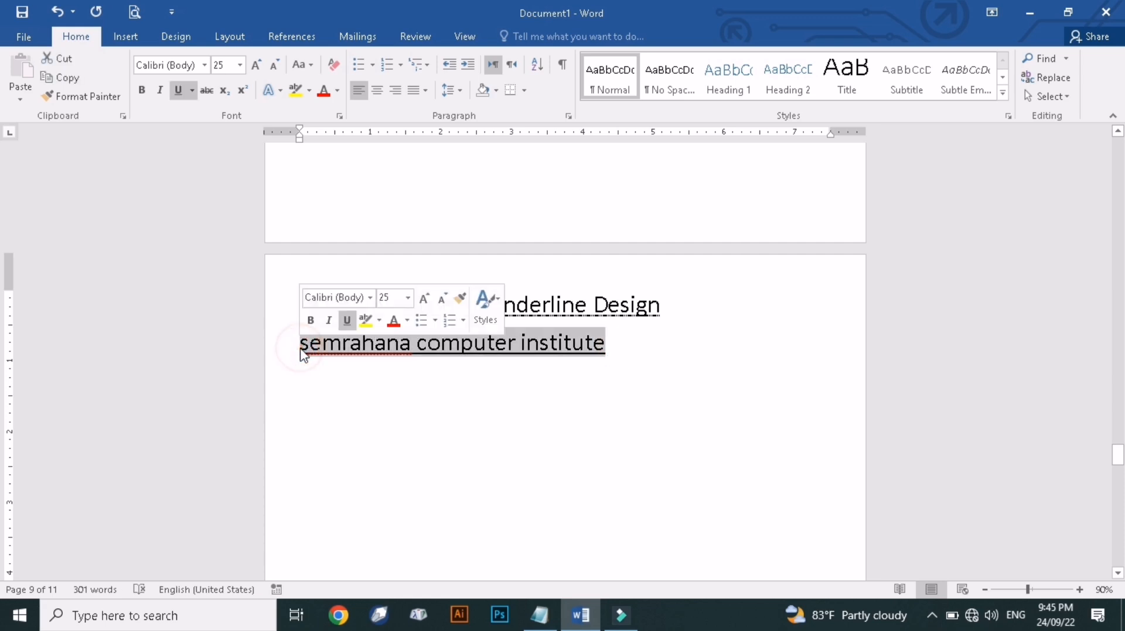
pyautogui.hotkey('ctrl', 'shift', 'w')
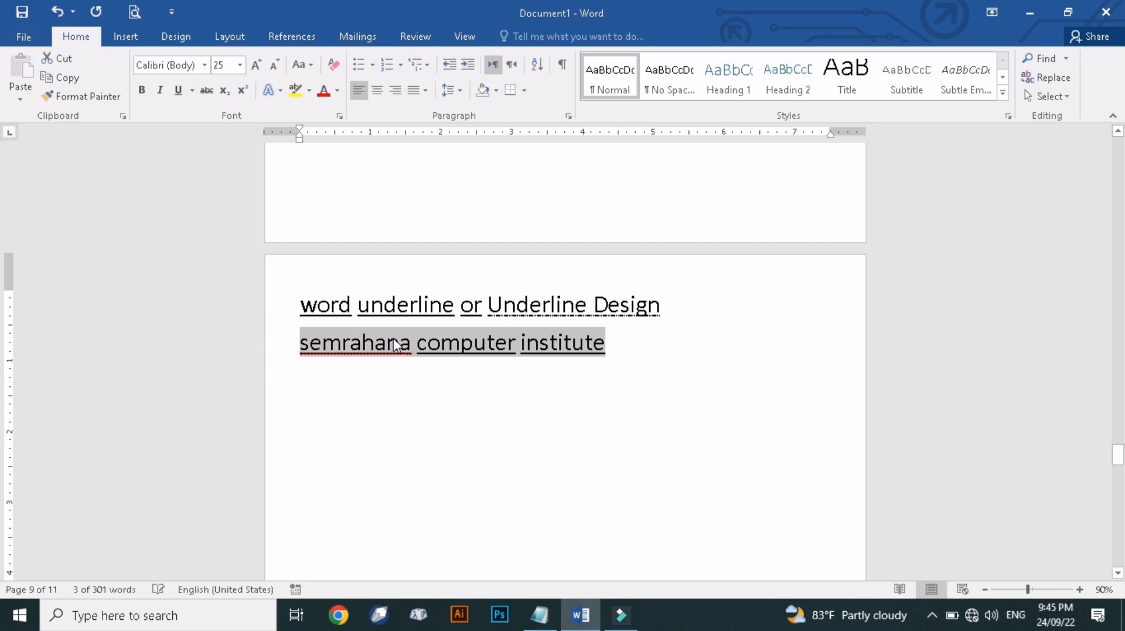
# Check the Words only underline style in the Font settings without changes, and give "semrahana computer institute" a continuous underline.
pyautogui.click(419, 349)
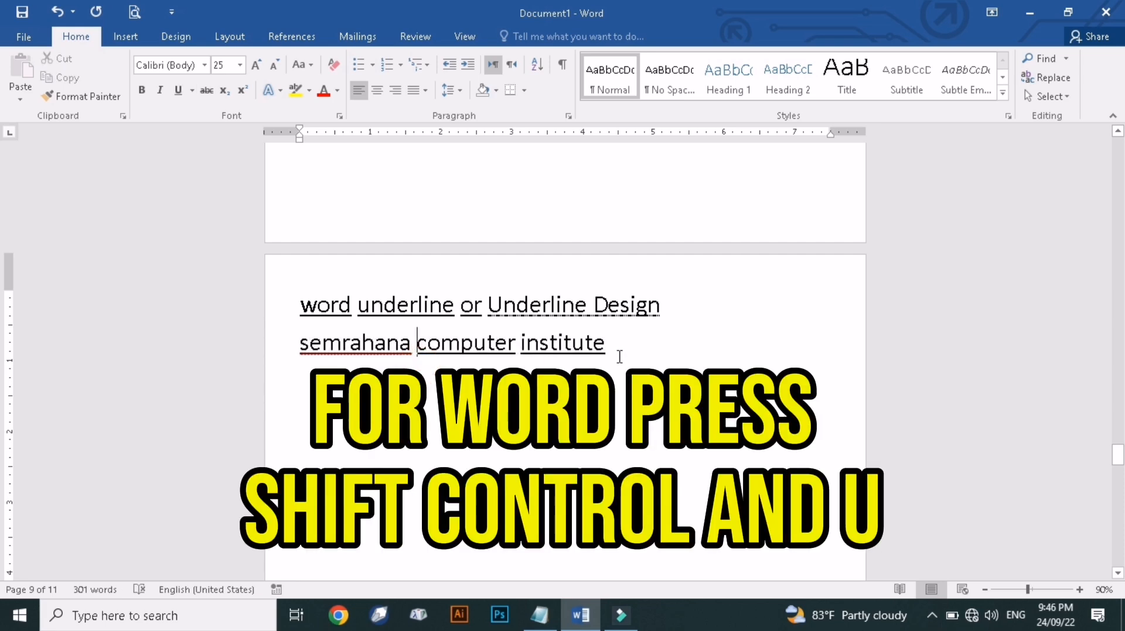
pyautogui.moveTo(613, 354); pyautogui.dragTo(341, 341)
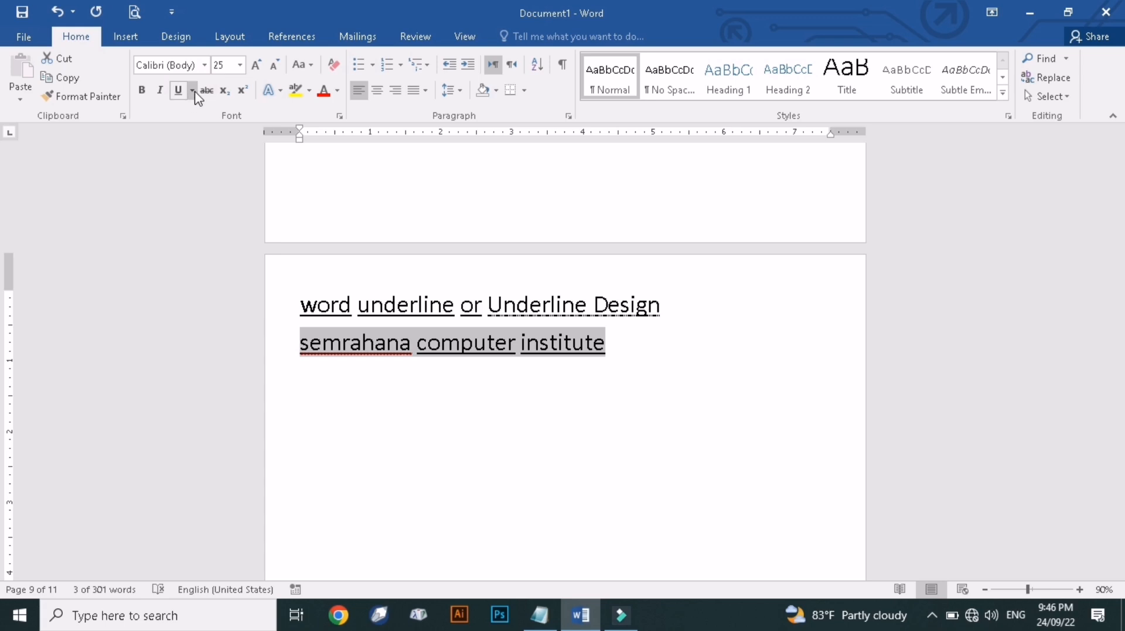
pyautogui.click(193, 91)
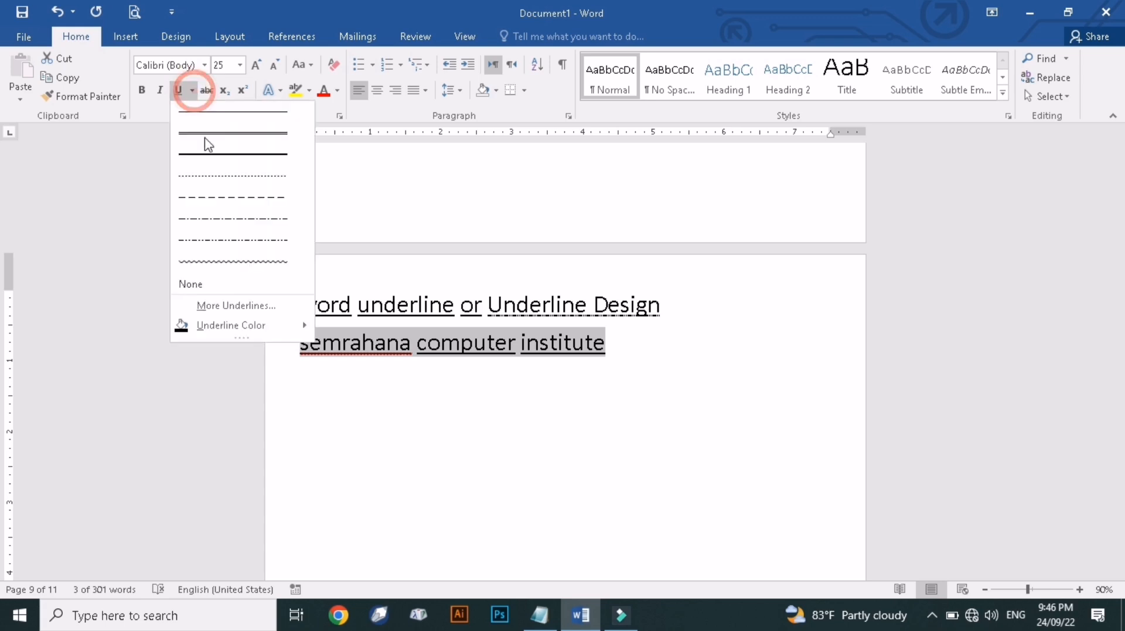
pyautogui.click(249, 306)
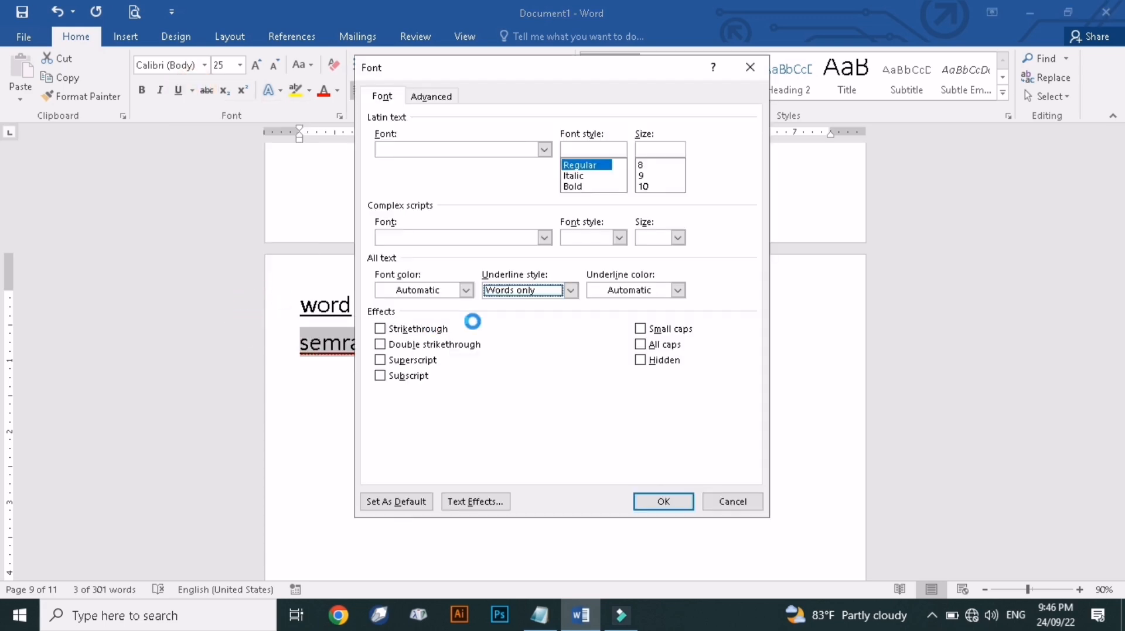
pyautogui.moveTo(469, 69); pyautogui.dragTo(685, 92)
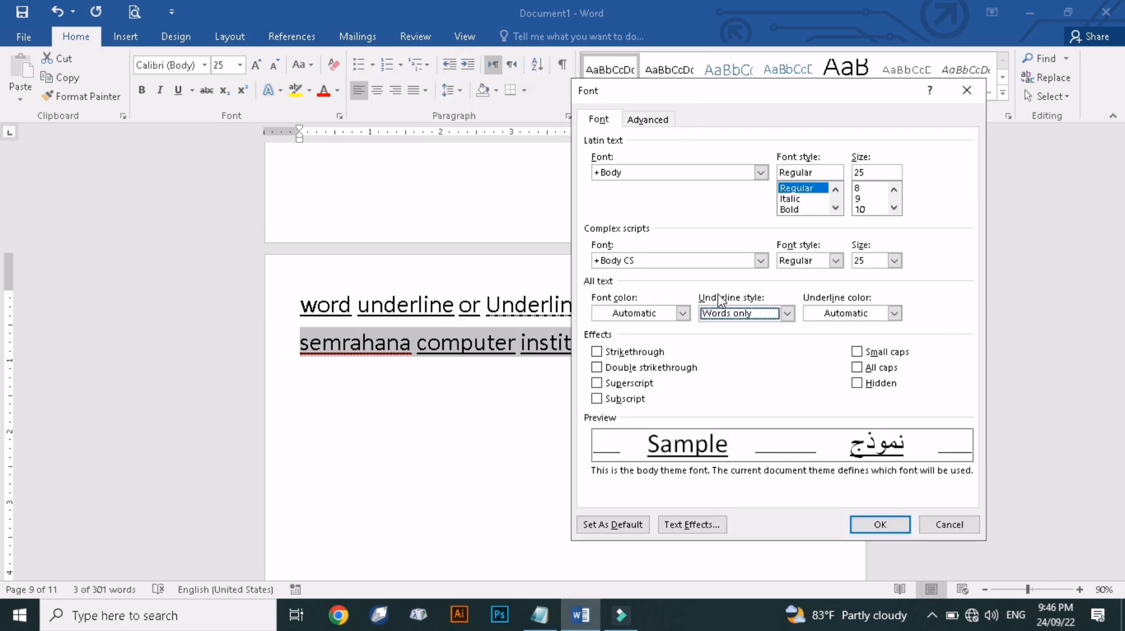
pyautogui.click(787, 314)
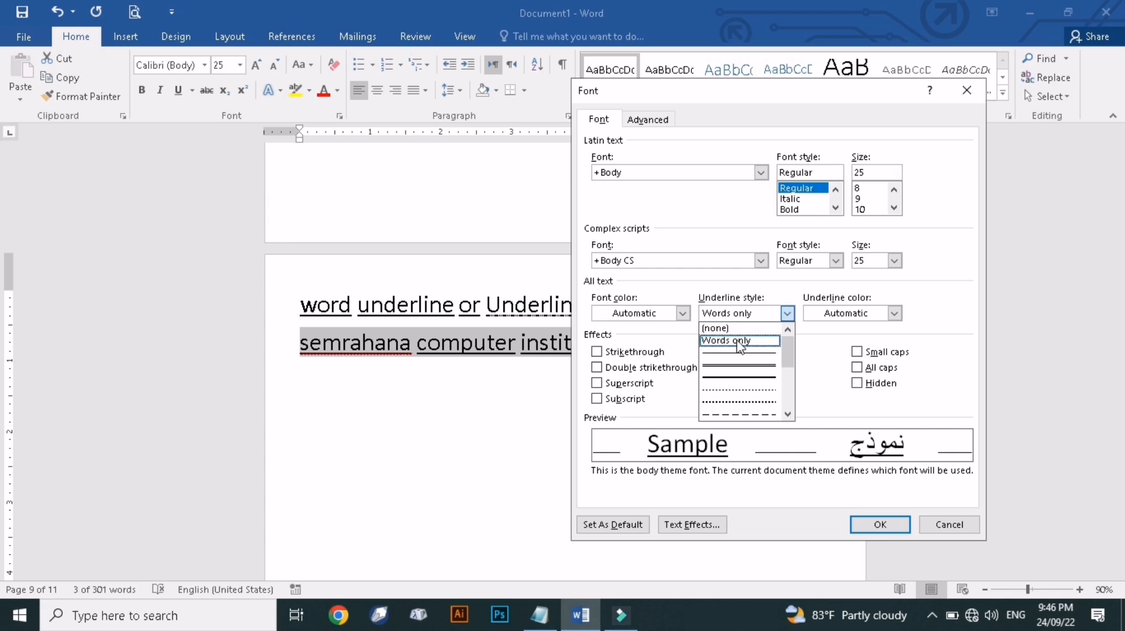
pyautogui.click(950, 524)
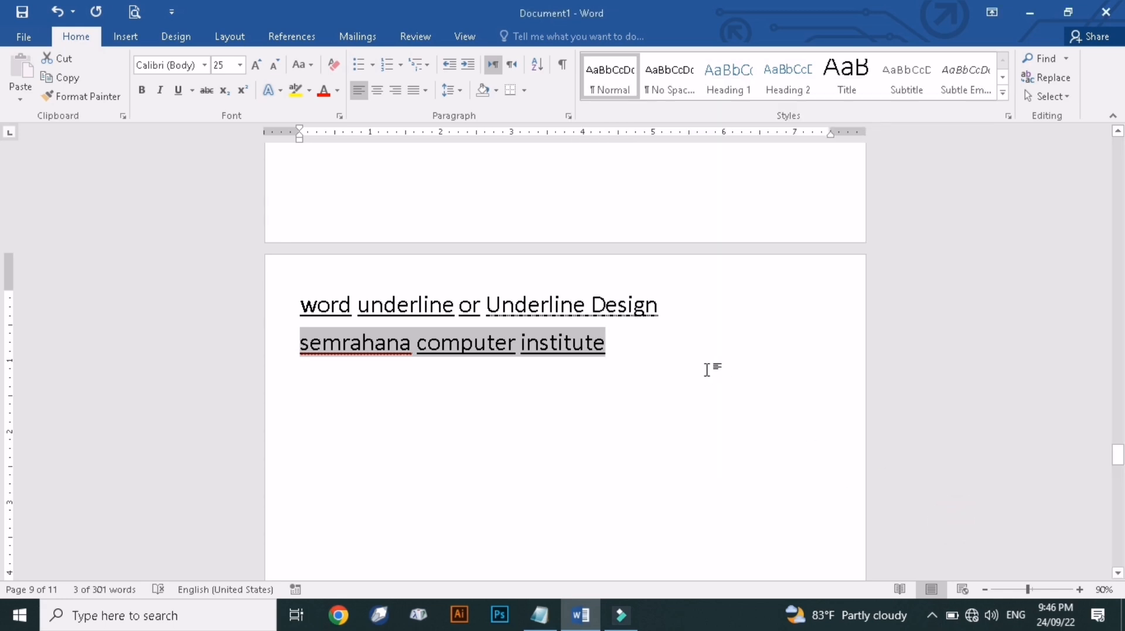
pyautogui.hotkey('ctrl', 'u')
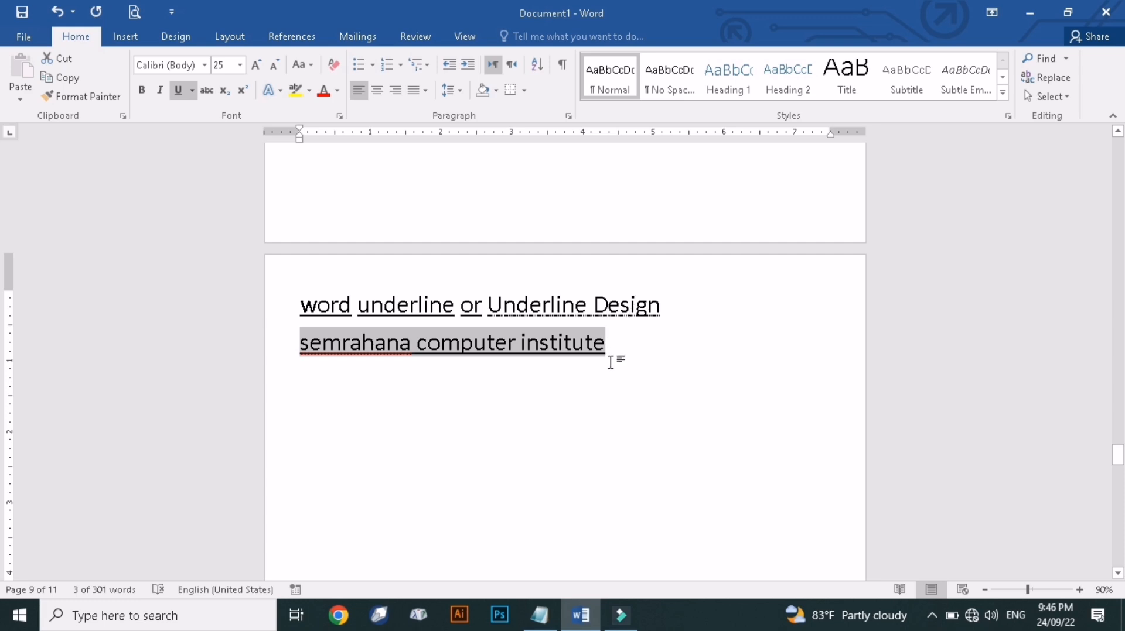
# Go to the "macro..listcommand" page, open the list of macros and show the ones in Word commands.
pyautogui.scroll(-4, 630, 379)
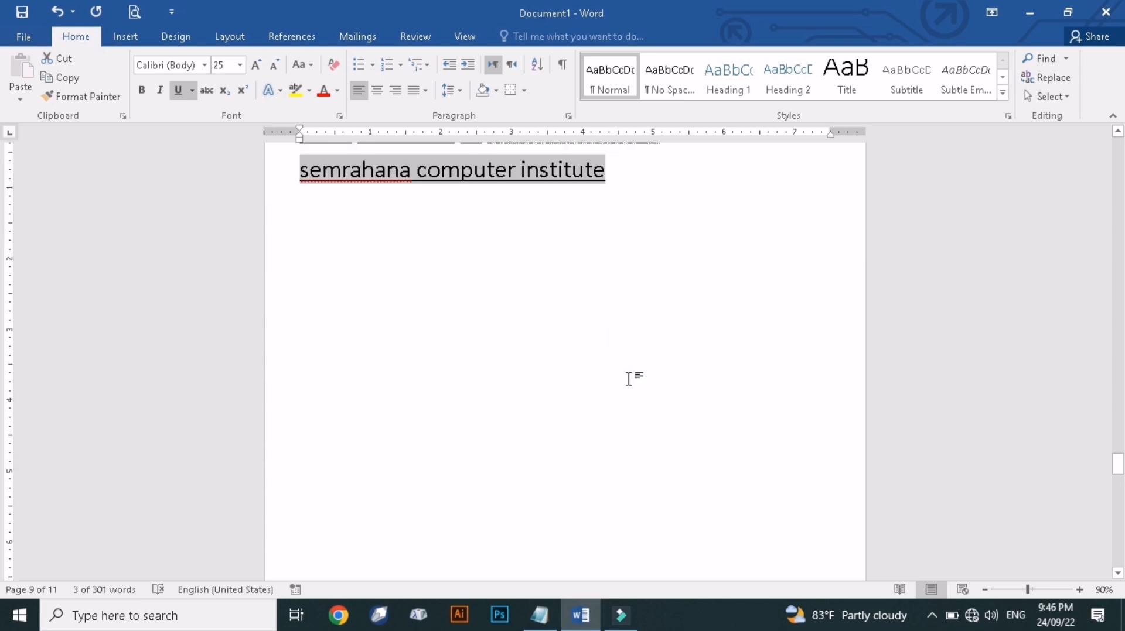
pyautogui.scroll(-7, 631, 379)
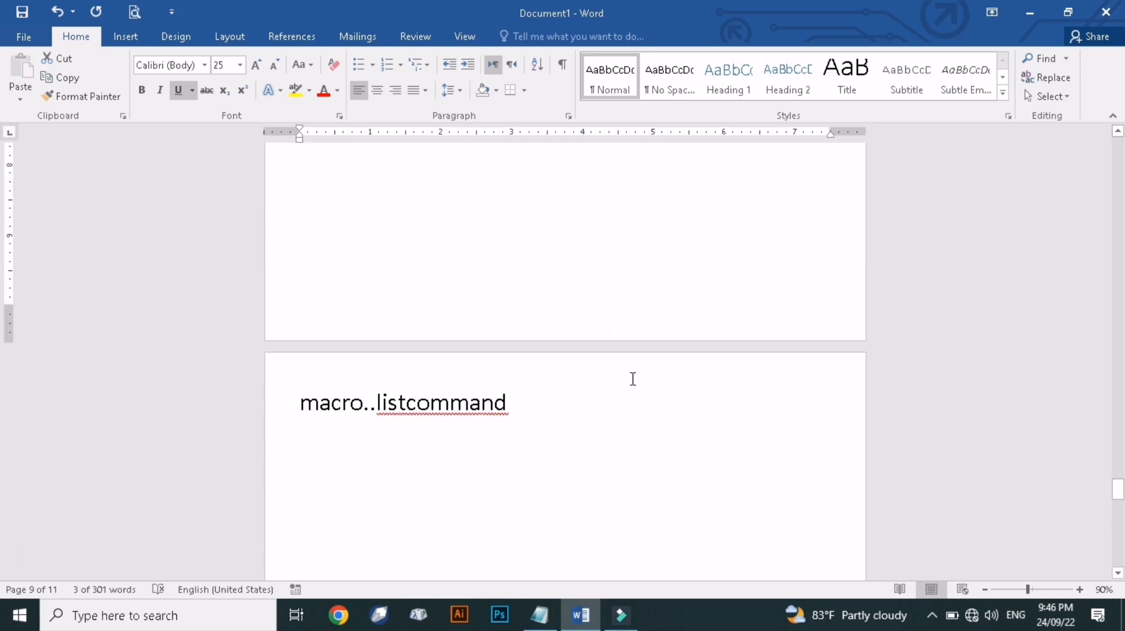
pyautogui.click(468, 295)
pyautogui.moveTo(535, 263); pyautogui.dragTo(269, 266)
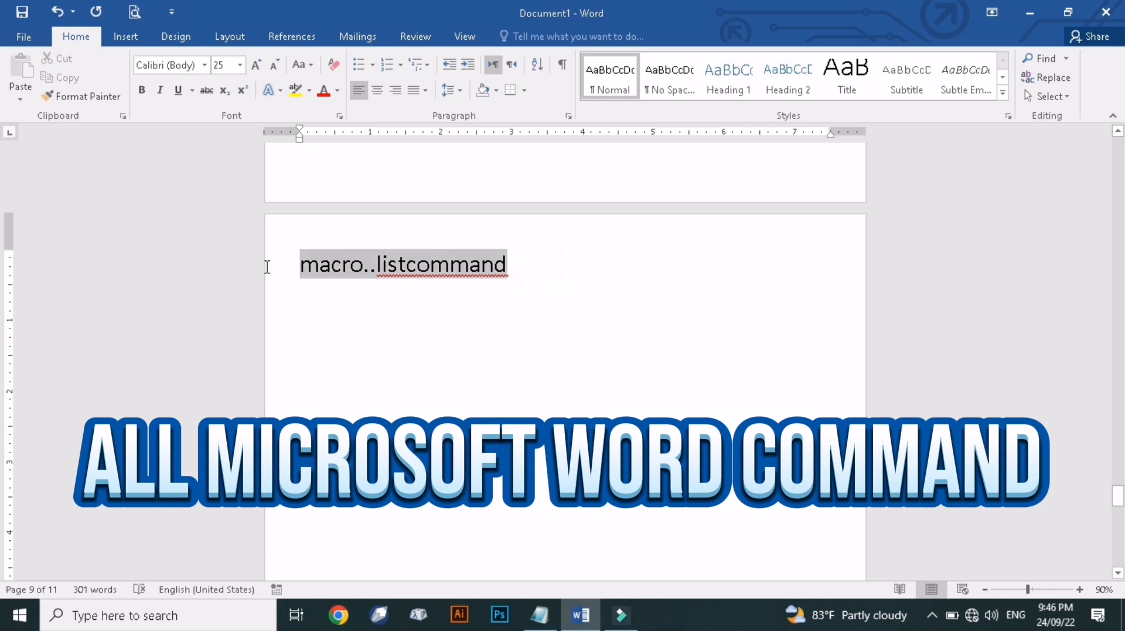
pyautogui.click(311, 310)
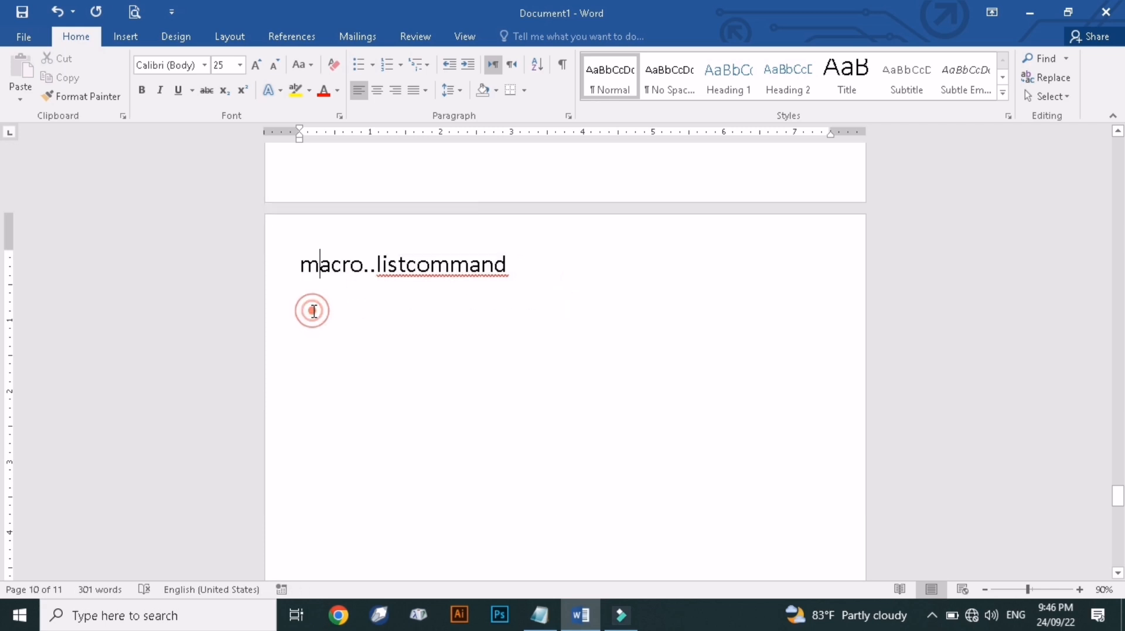
pyautogui.click(546, 264)
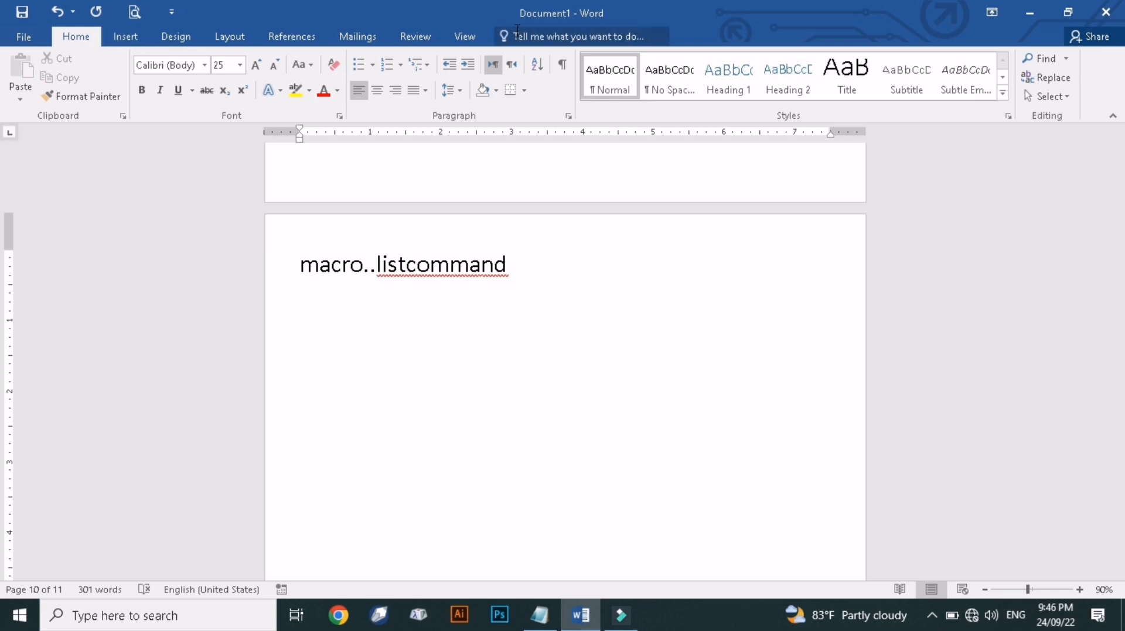
pyautogui.click(463, 37)
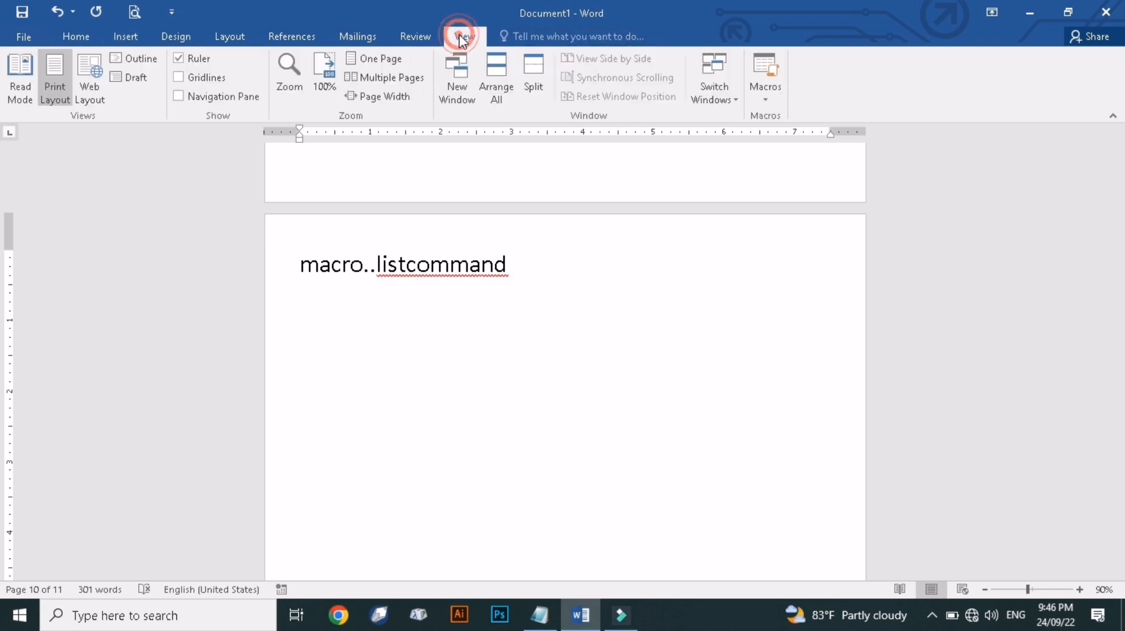
pyautogui.click(764, 97)
pyautogui.click(802, 118)
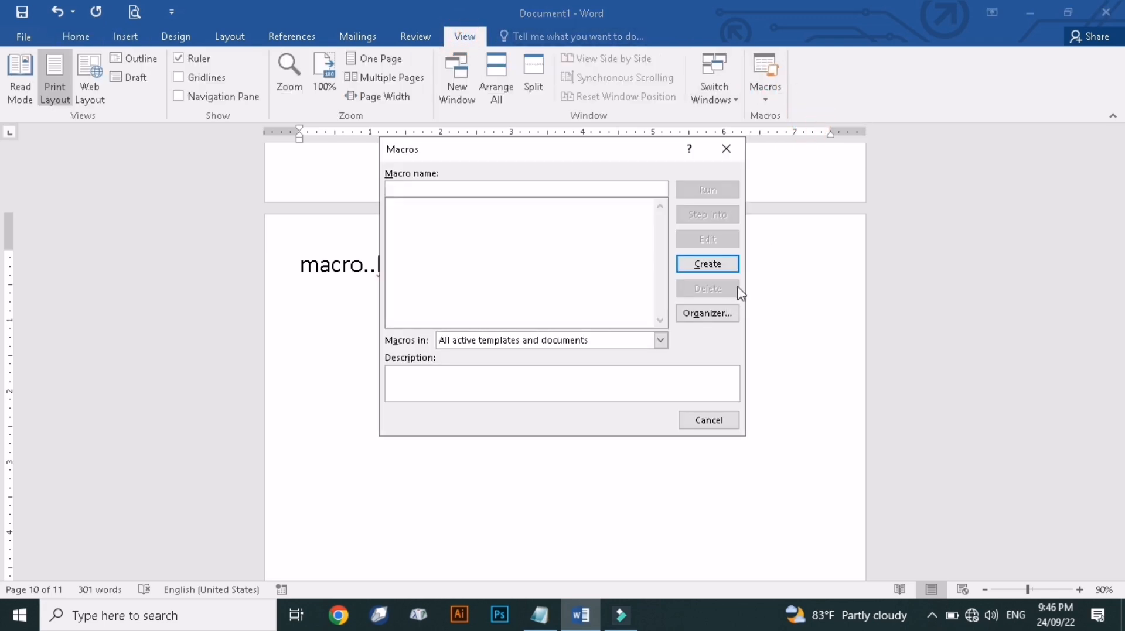
pyautogui.click(586, 340)
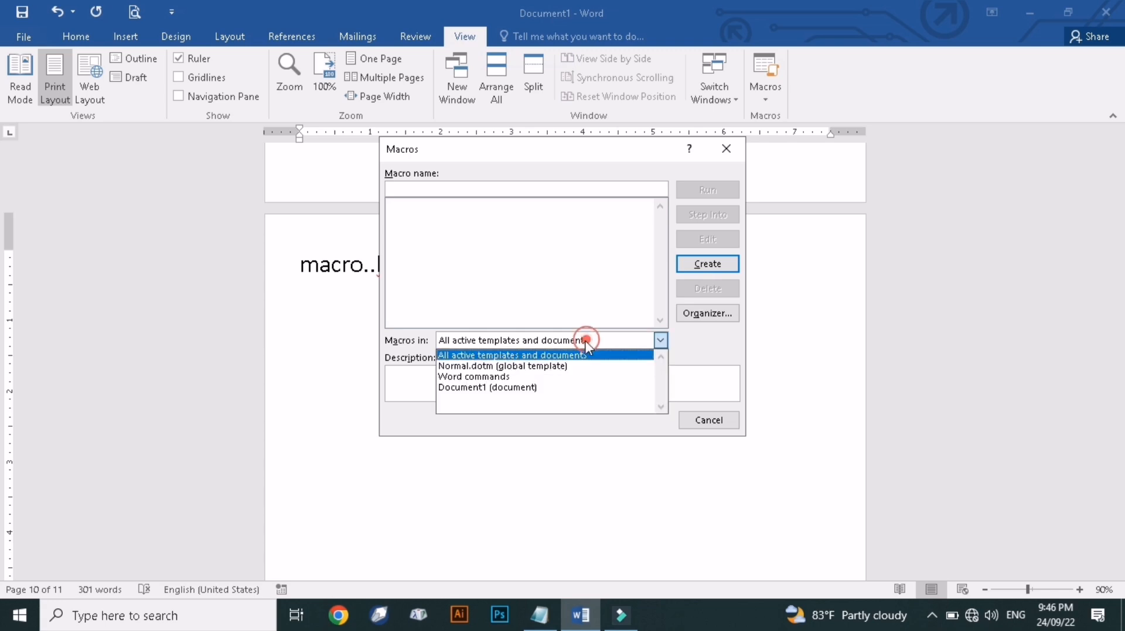
pyautogui.click(499, 379)
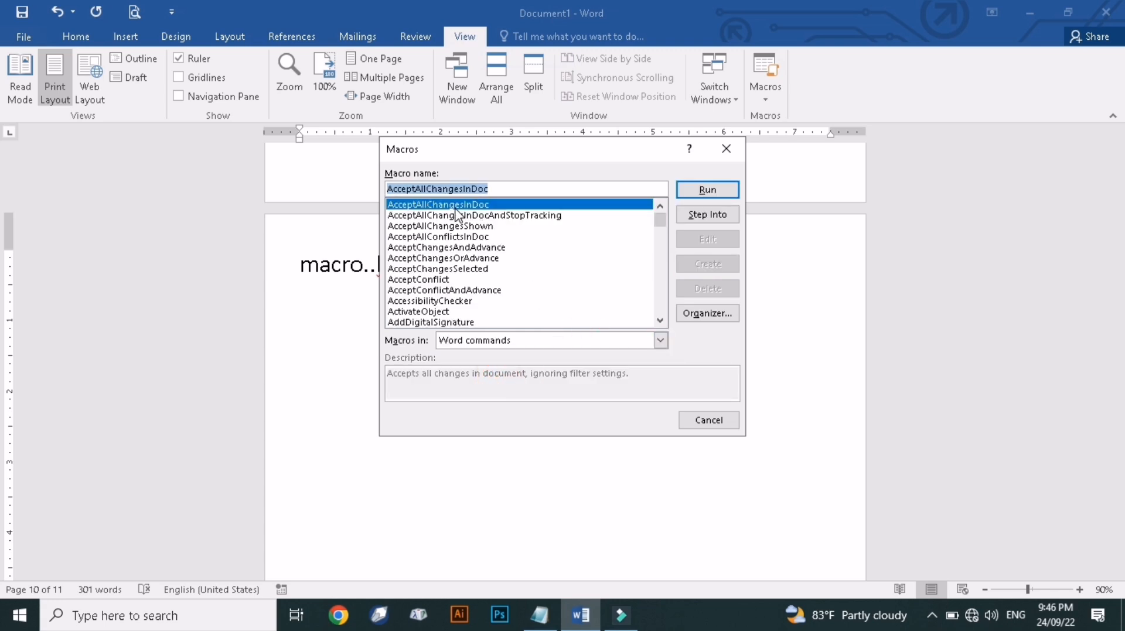
# Find and run the ListCommands macro to create a new document listing the current keyboard settings.
pyautogui.write('li')
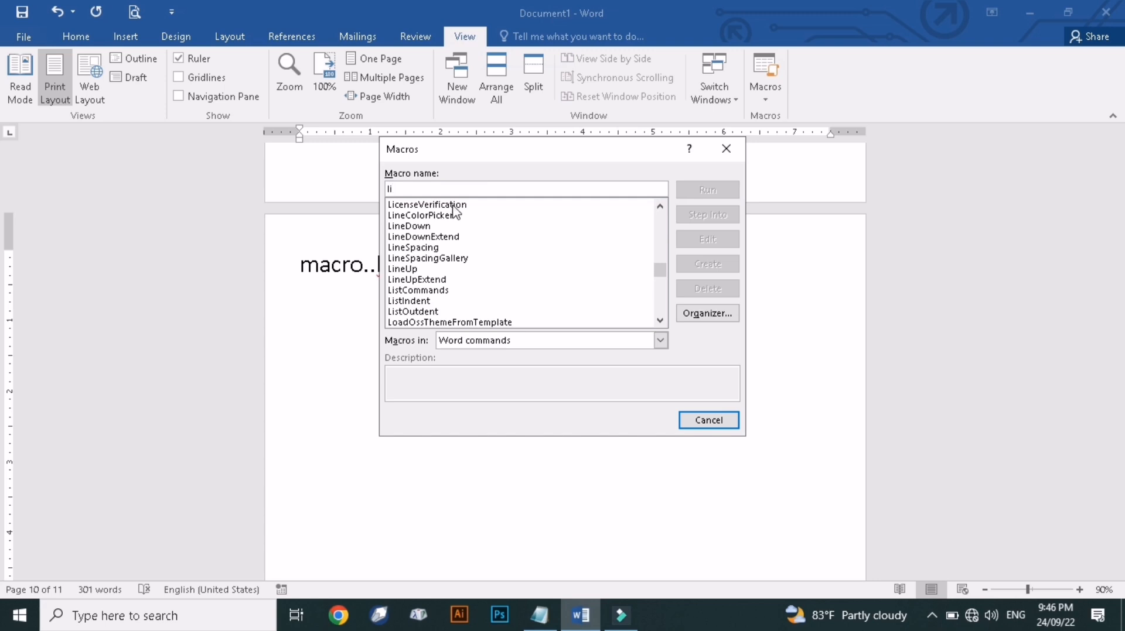
pyautogui.click(447, 291)
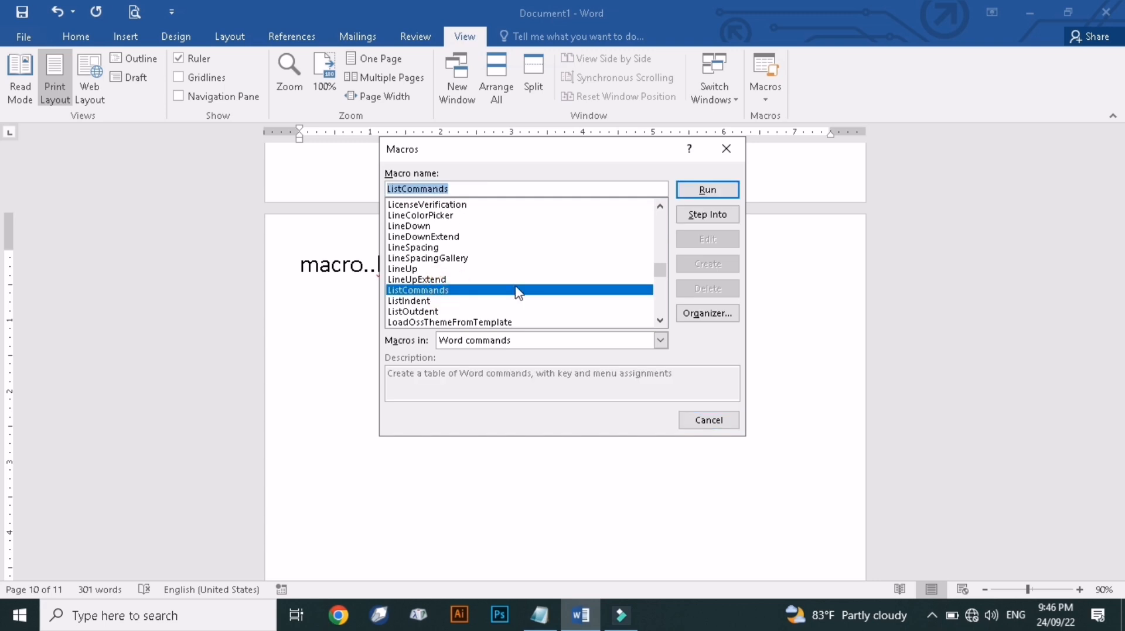
pyautogui.click(699, 196)
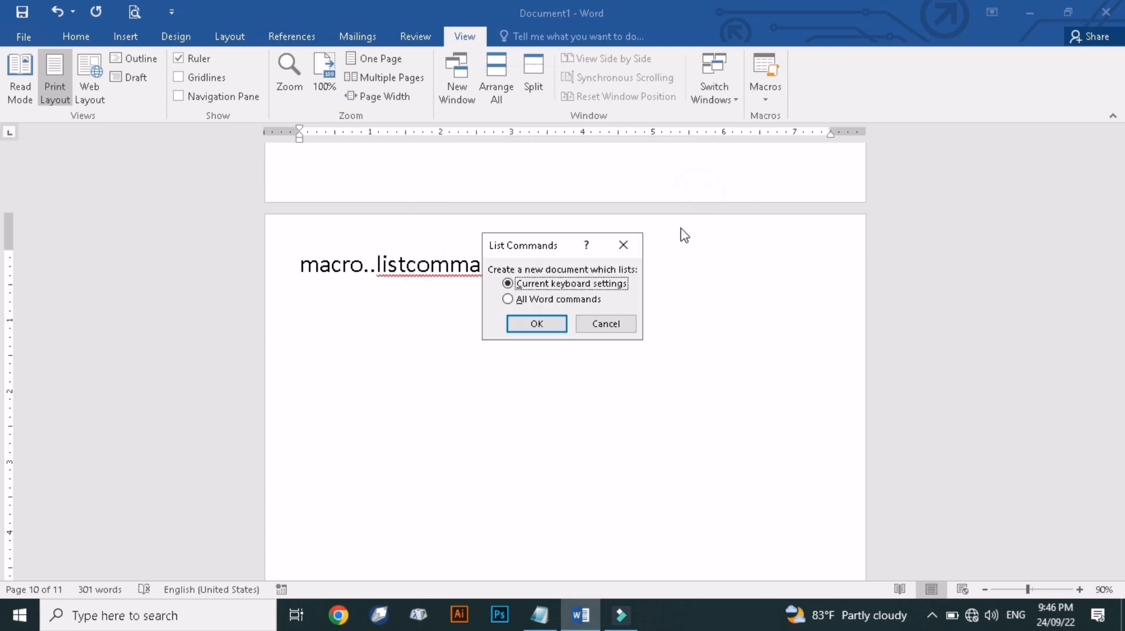
pyautogui.click(551, 331)
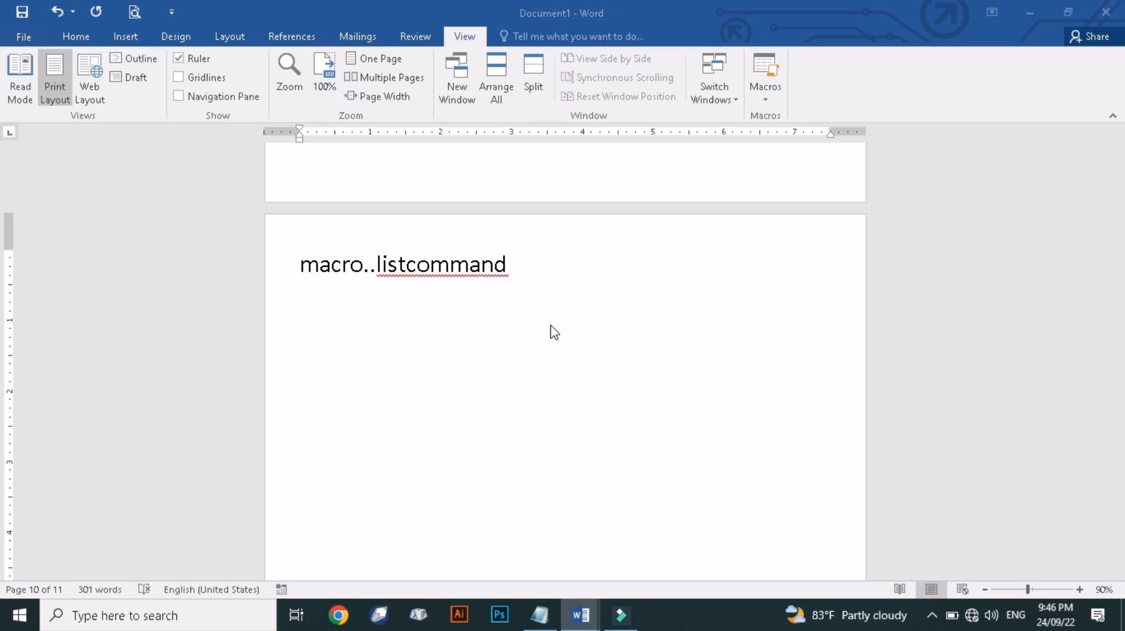
# Look through the table of command names, modifiers and keys to the end of the new document.
pyautogui.scroll(-1, 565, 321)
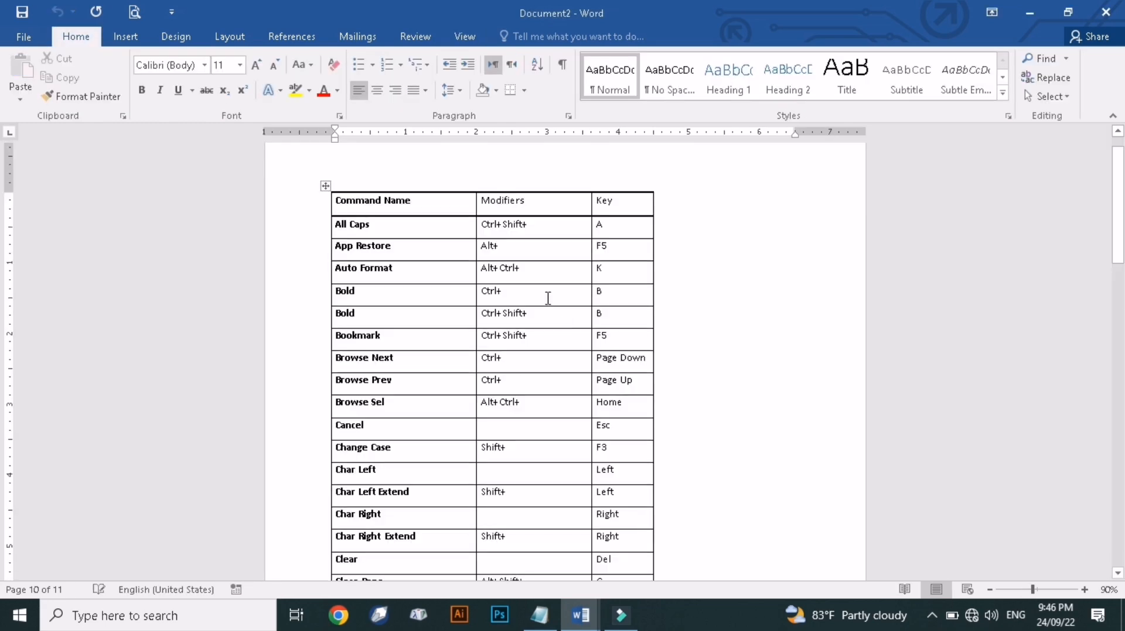
pyautogui.click(539, 229)
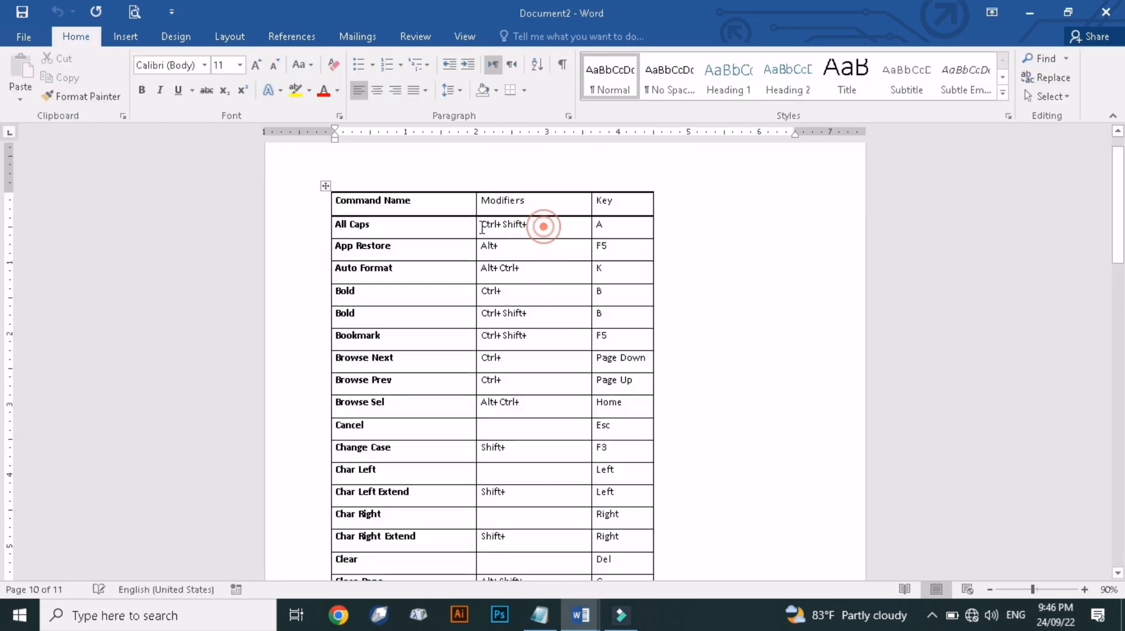
pyautogui.middleClick(505, 253)
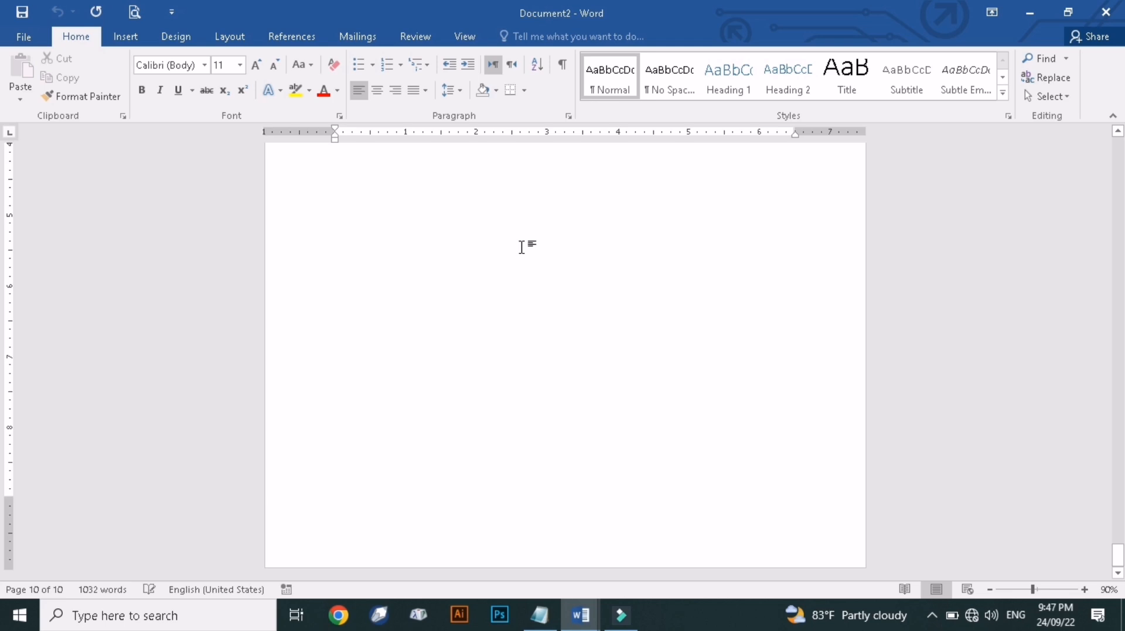
pyautogui.scroll(5, 518, 255)
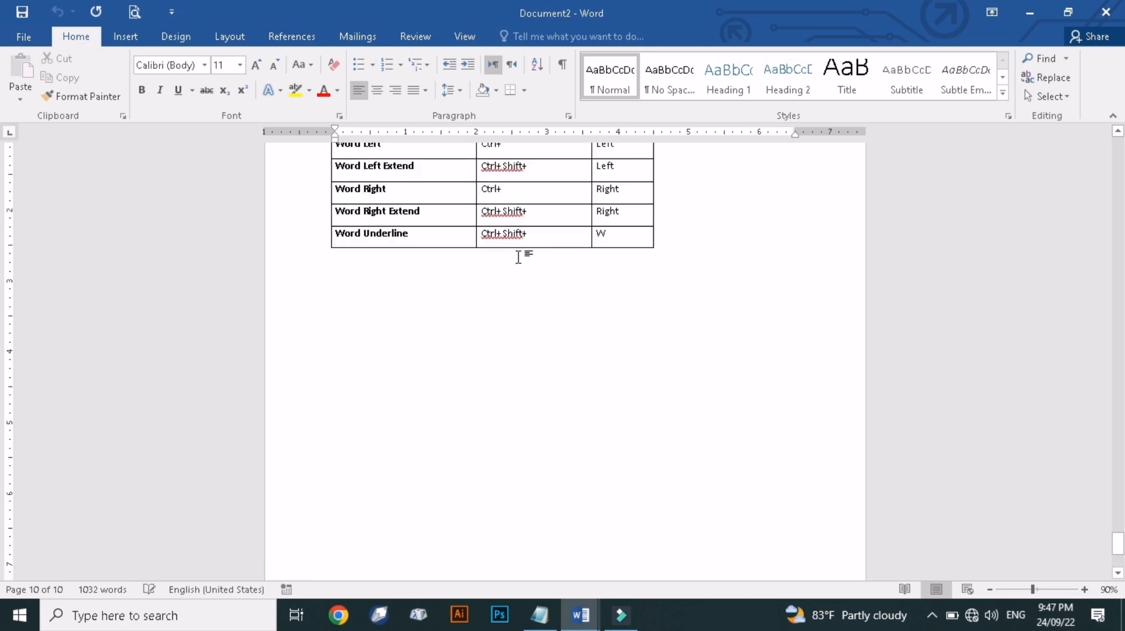
pyautogui.click(279, 314)
pyautogui.click(415, 387)
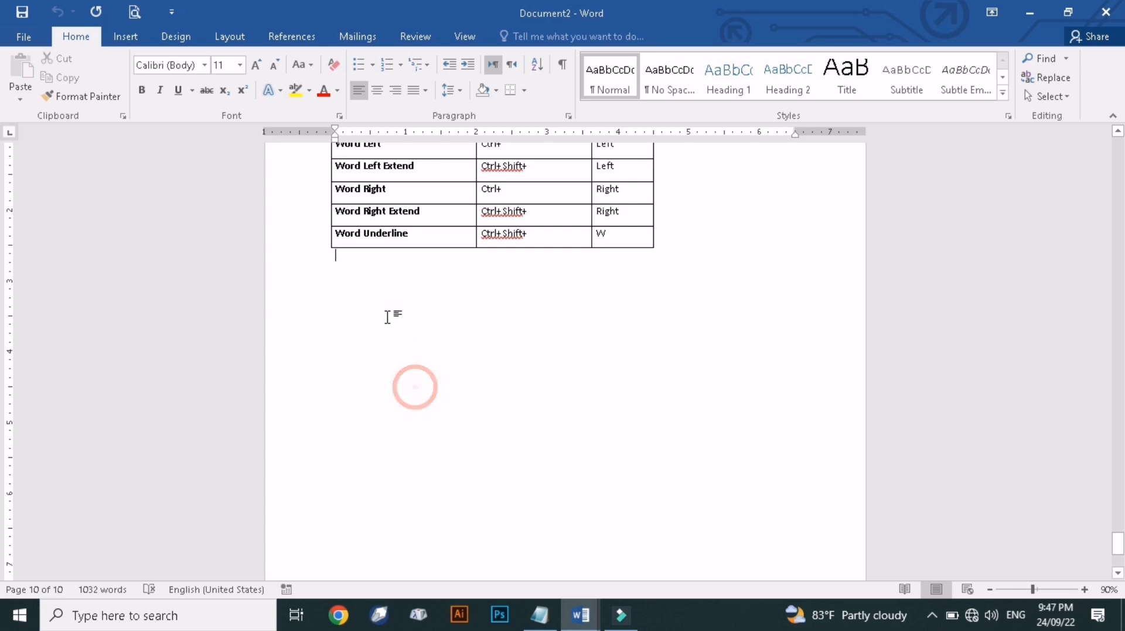
pyautogui.click(25, 36)
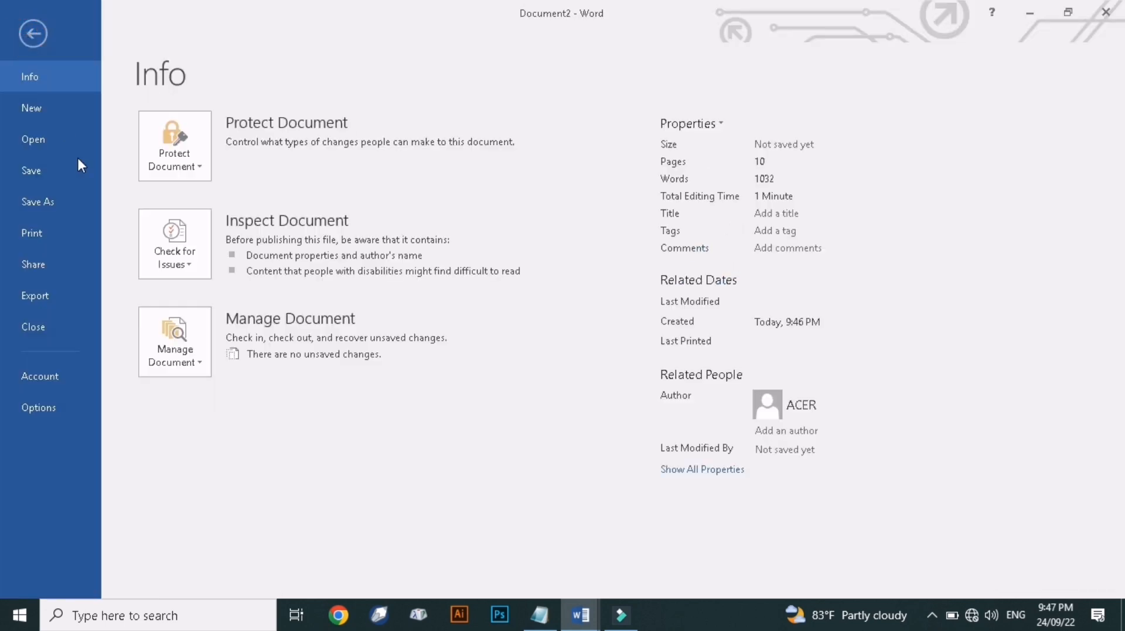
pyautogui.click(68, 175)
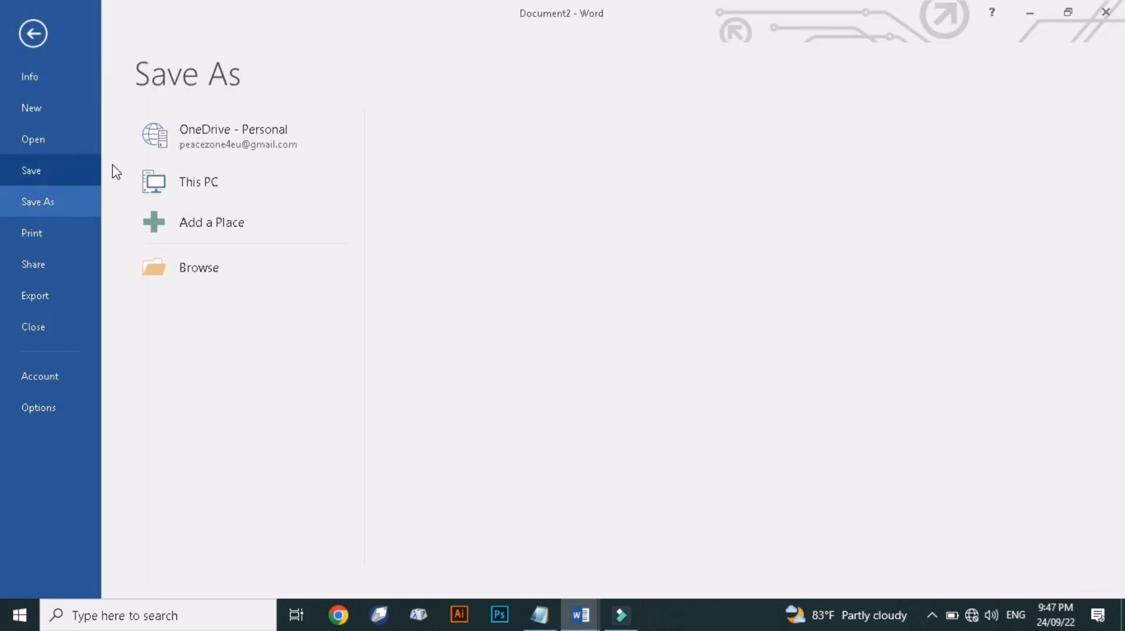
pyautogui.click(200, 275)
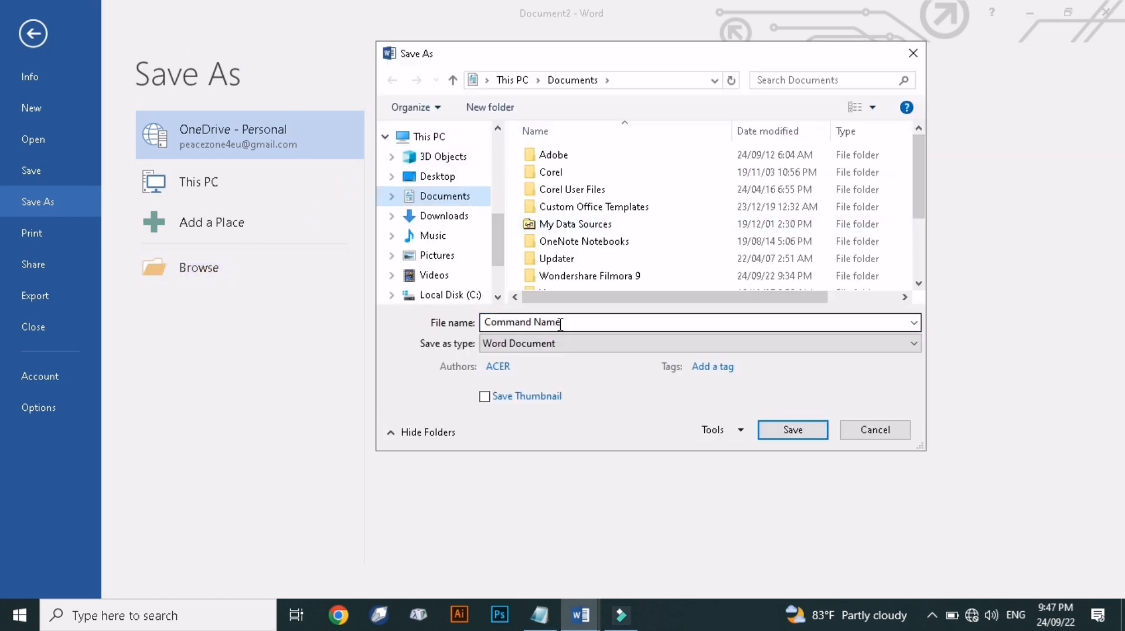
pyautogui.click(891, 433)
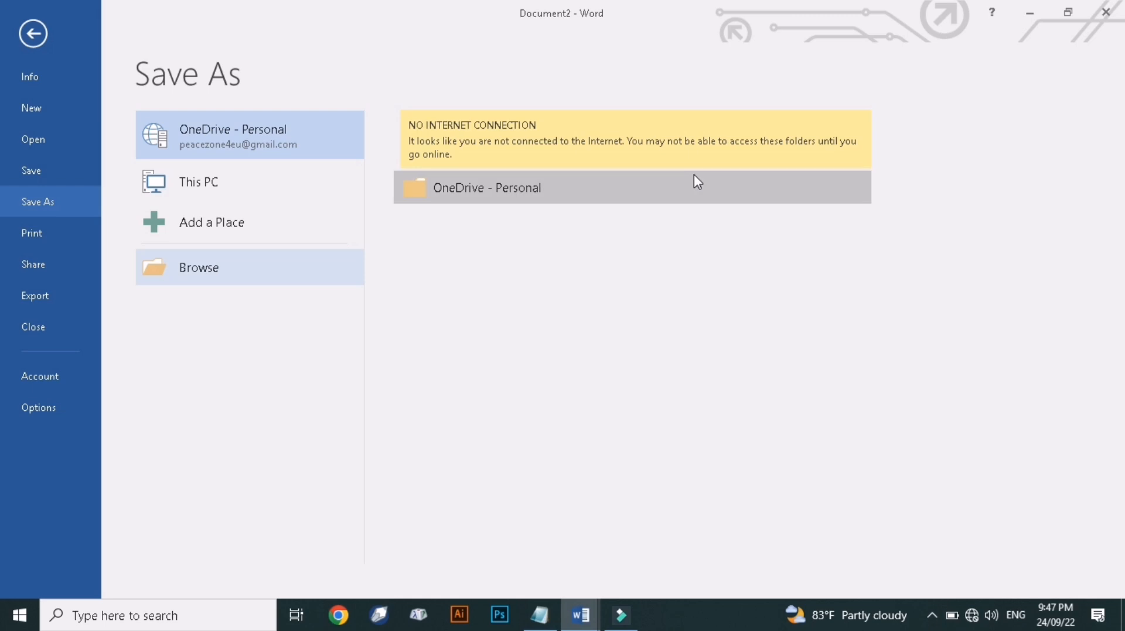
pyautogui.press('Escape')
pyautogui.click(815, 224)
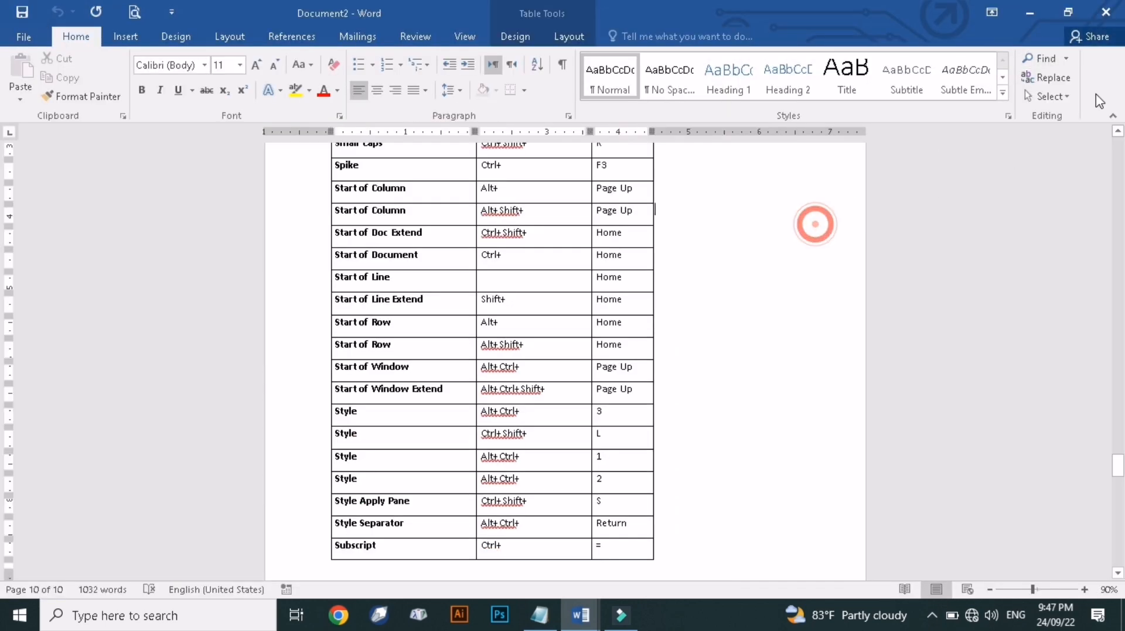
# Close the document with the command shortcut table without saving it.
pyautogui.click(1109, 12)
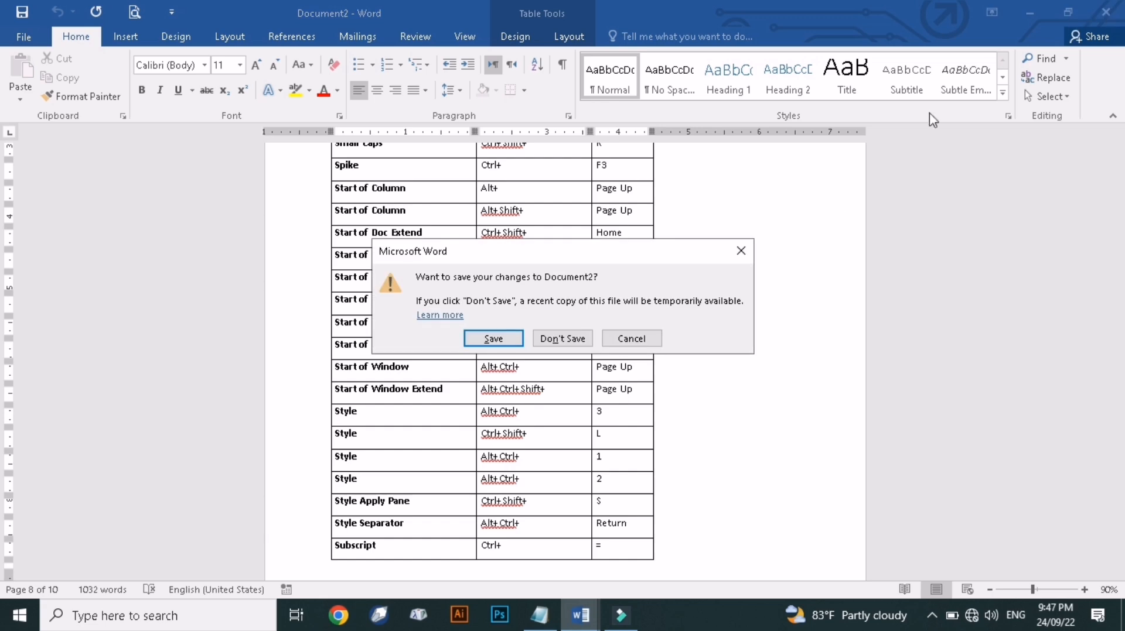
pyautogui.click(555, 347)
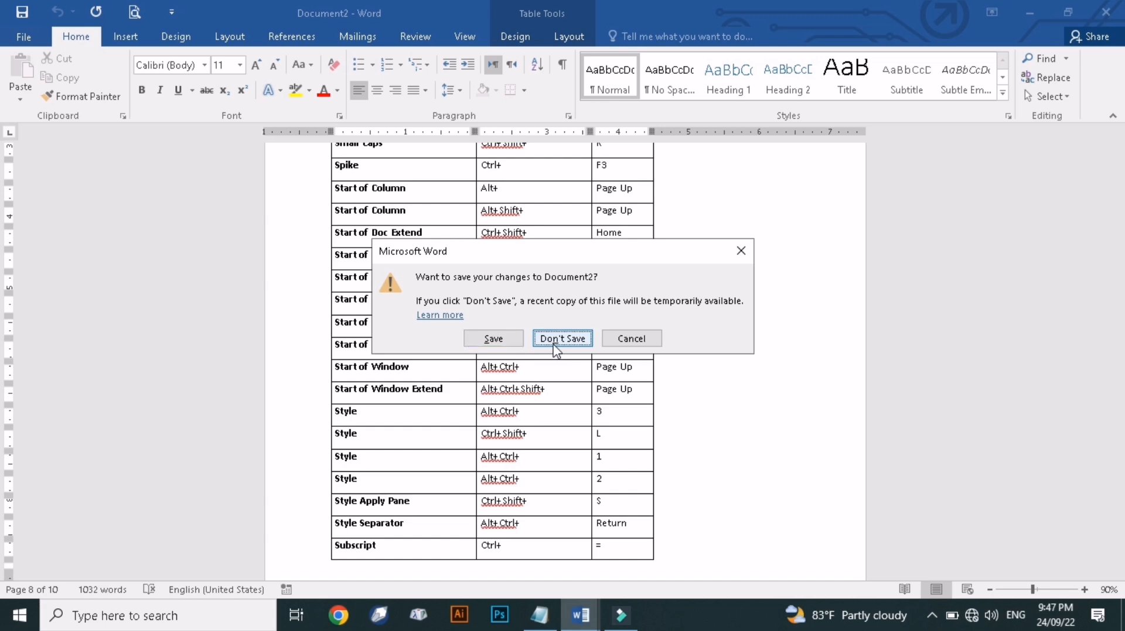
pyautogui.click(555, 342)
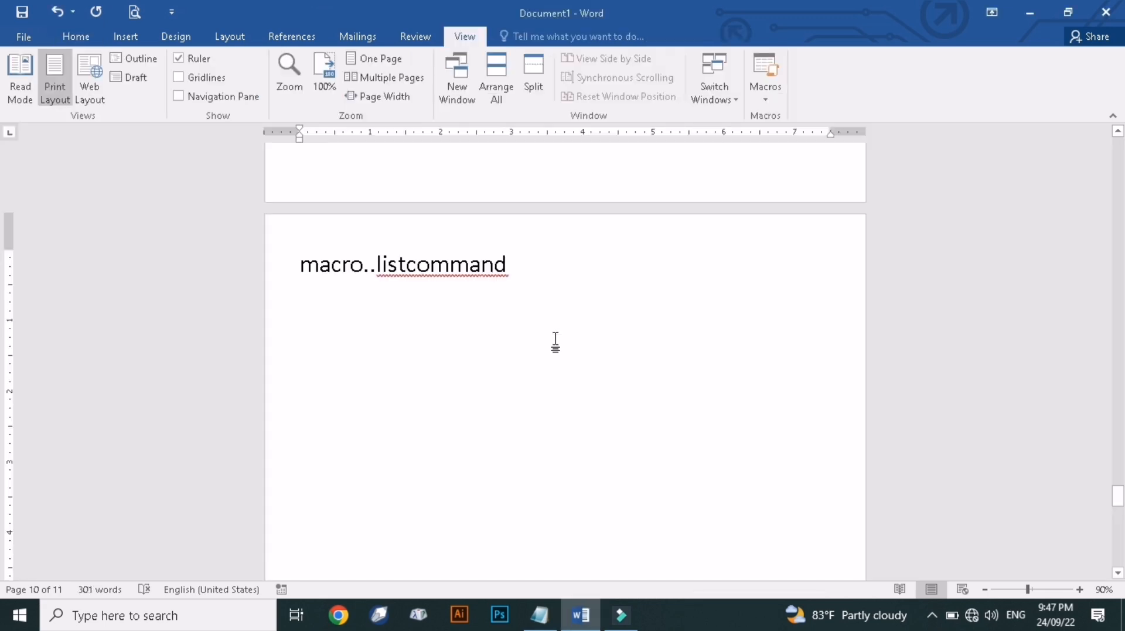
# Look through the practice document, from the "recoveredunsavedfiles" page back to the pages of the earlier tricks.
pyautogui.scroll(-5, 556, 338)
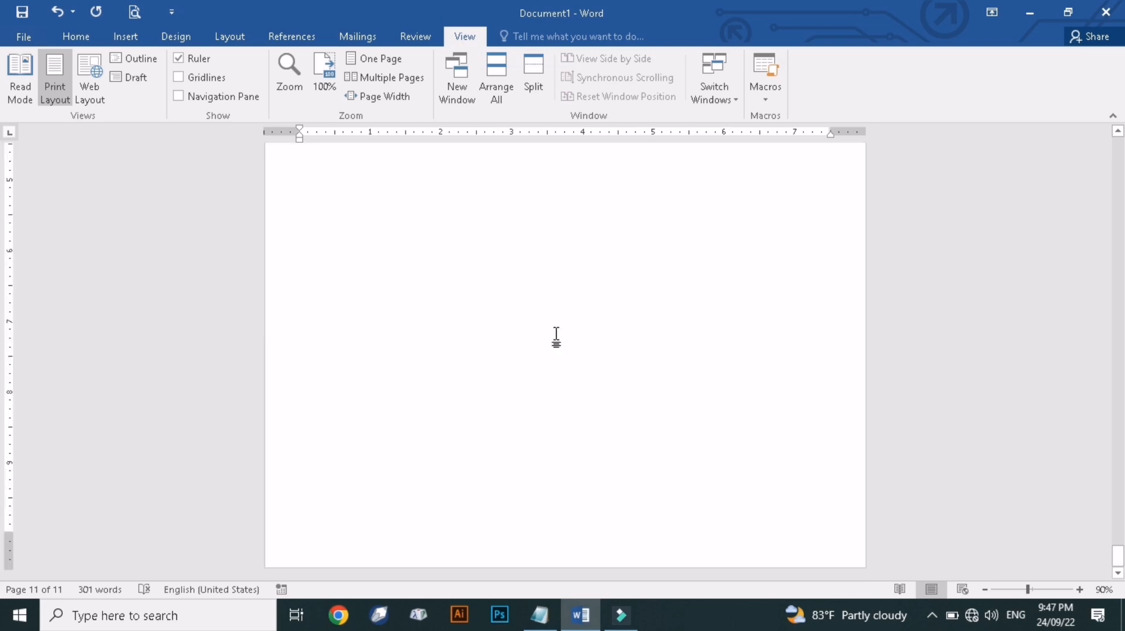
pyautogui.scroll(5, 556, 337)
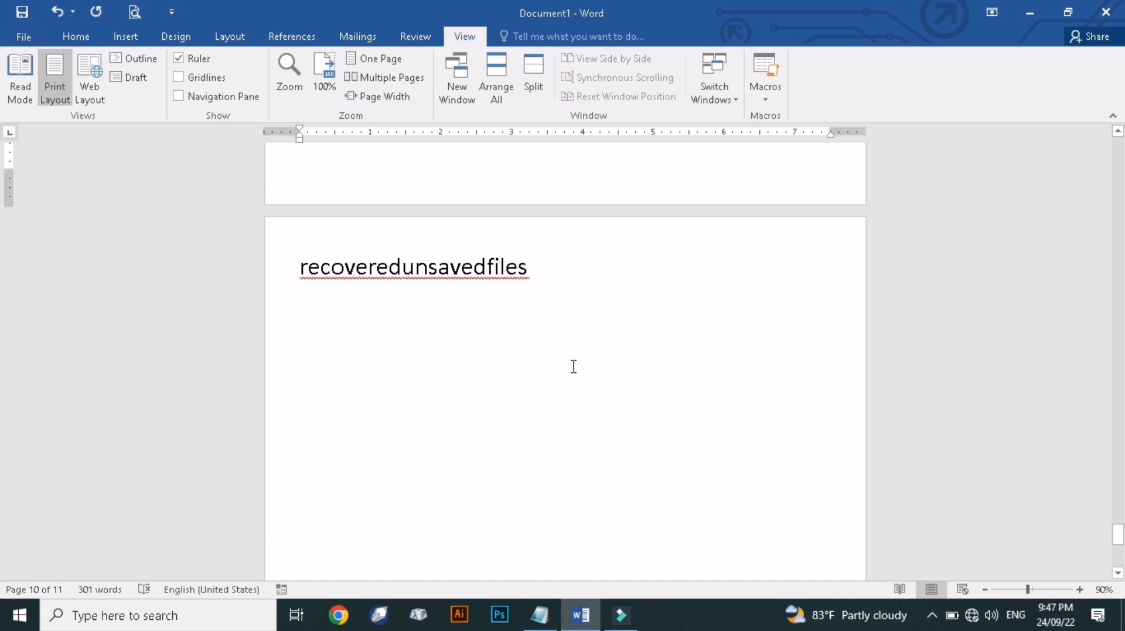
pyautogui.scroll(5, 573, 366)
pyautogui.scroll(-5, 572, 363)
pyautogui.scroll(10, 572, 363)
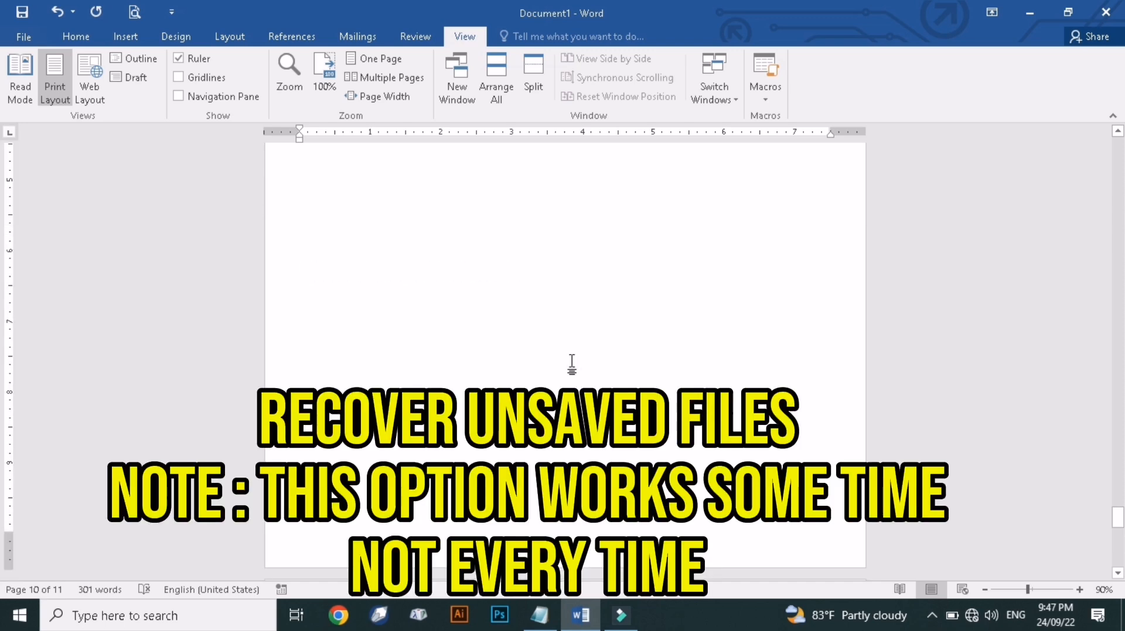
pyautogui.scroll(10, 573, 360)
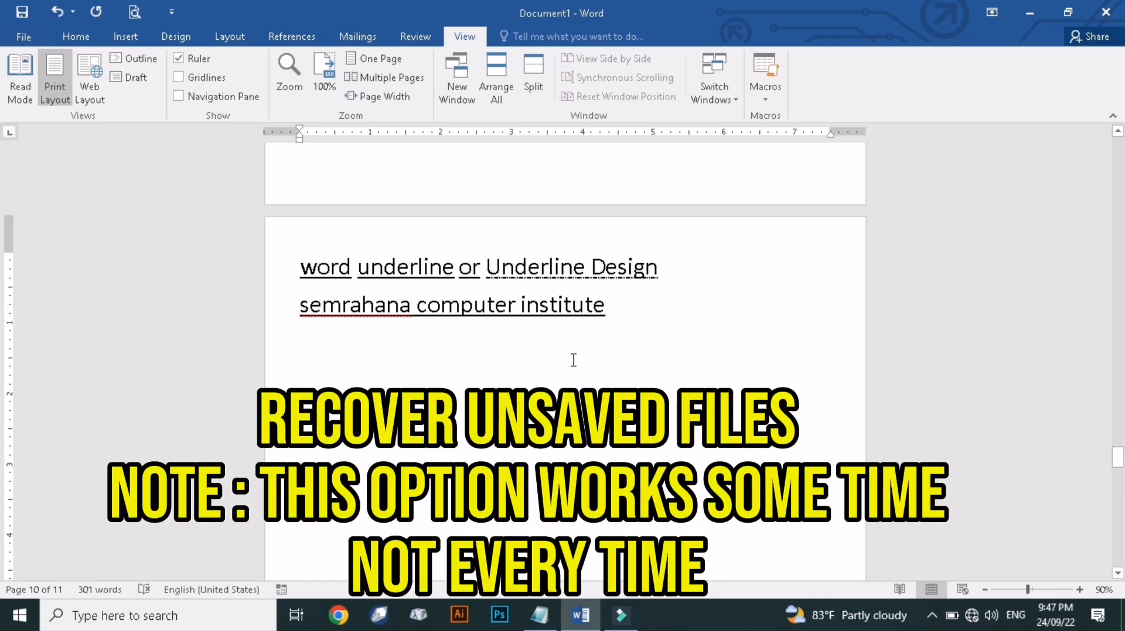
pyautogui.scroll(20, 572, 360)
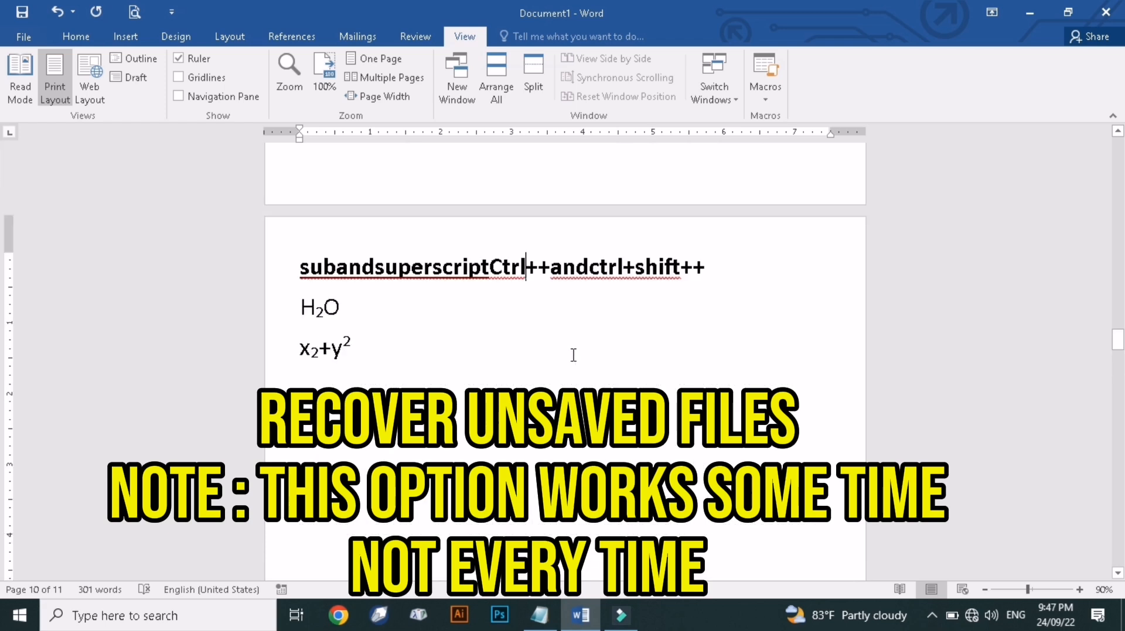
pyautogui.scroll(7, 574, 355)
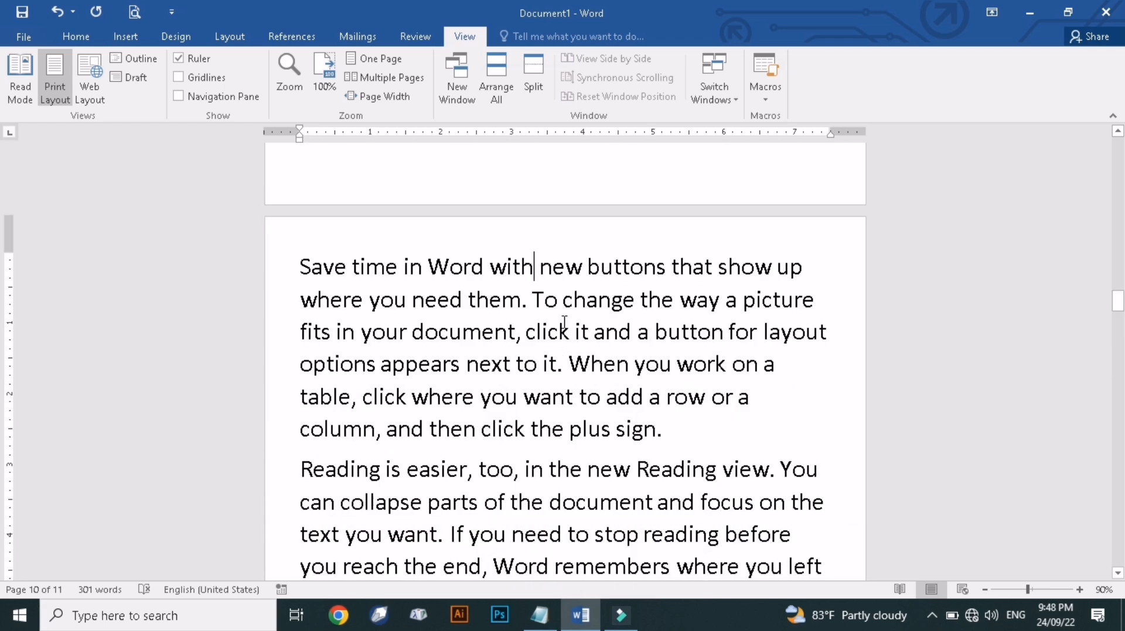
# Close the practice document without saving and bring up the unsaved documents available for recovery.
pyautogui.hotkey('alt', 'F4')
pyautogui.click(562, 340)
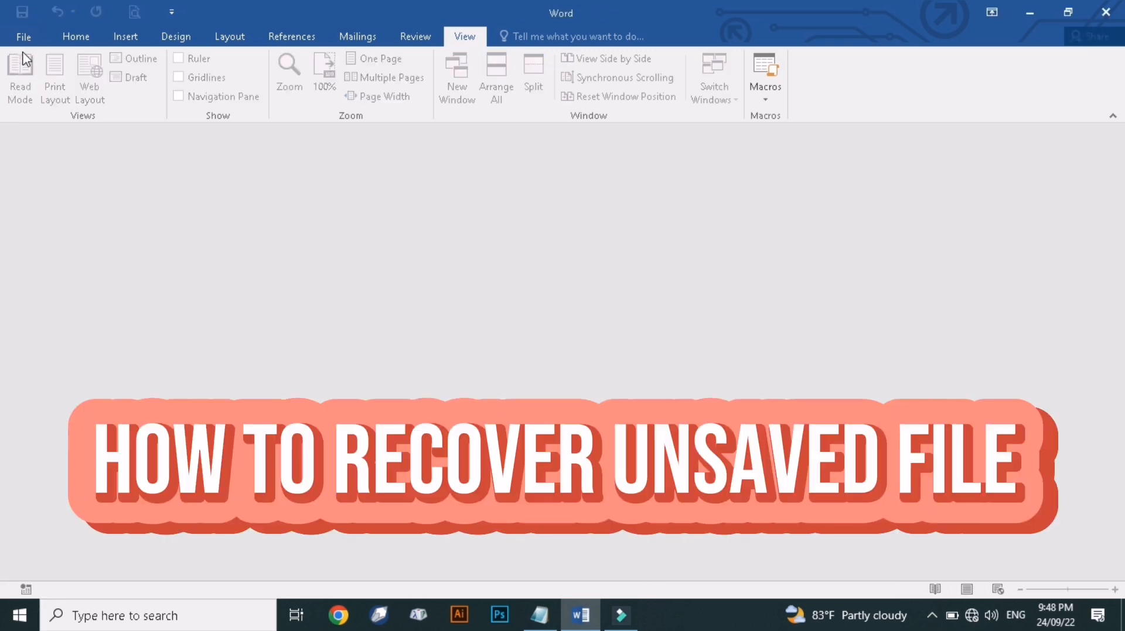
pyautogui.click(23, 36)
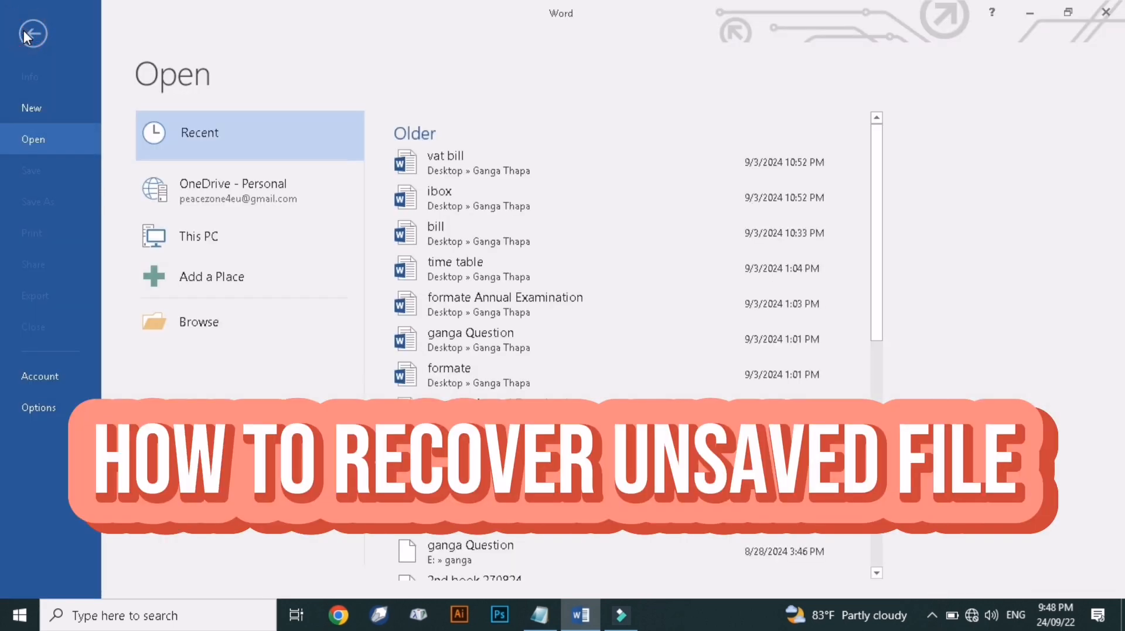
pyautogui.scroll(-10, 743, 492)
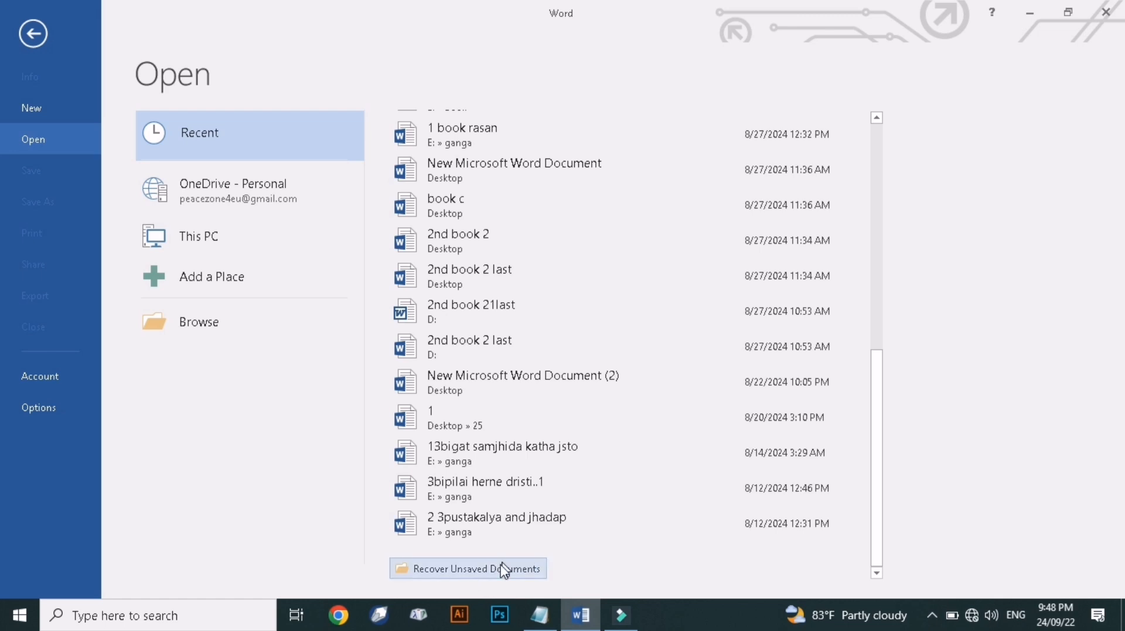
pyautogui.click(486, 568)
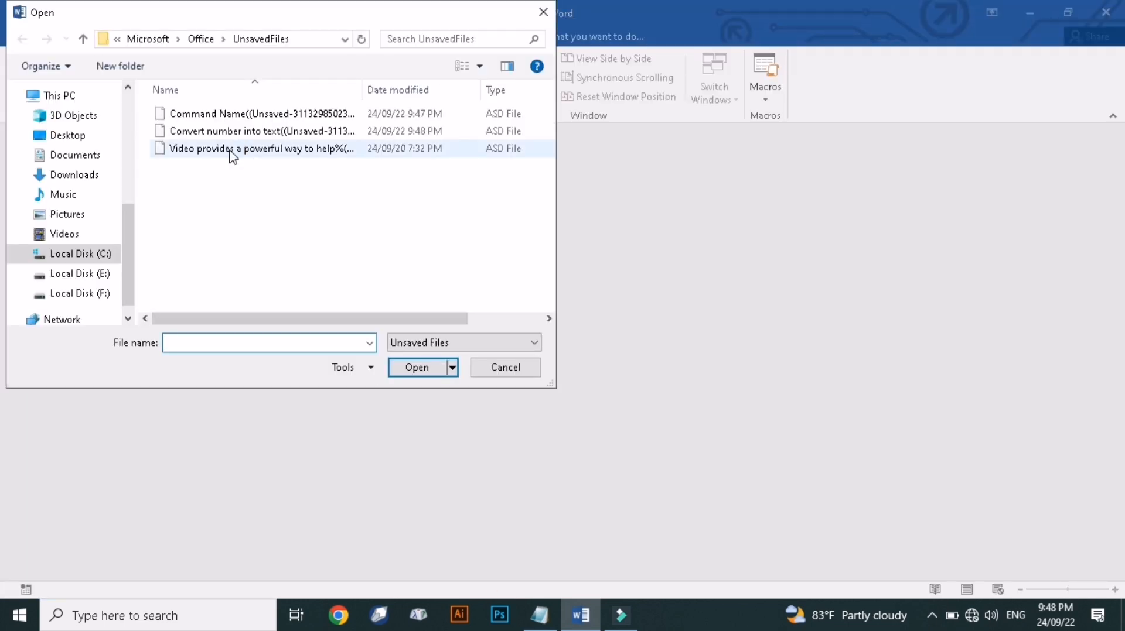
# Open the unsaved file "Video provides a powerful way to help" from the UnsavedFiles folder.
pyautogui.moveTo(232, 155); pyautogui.dragTo(368, 157)
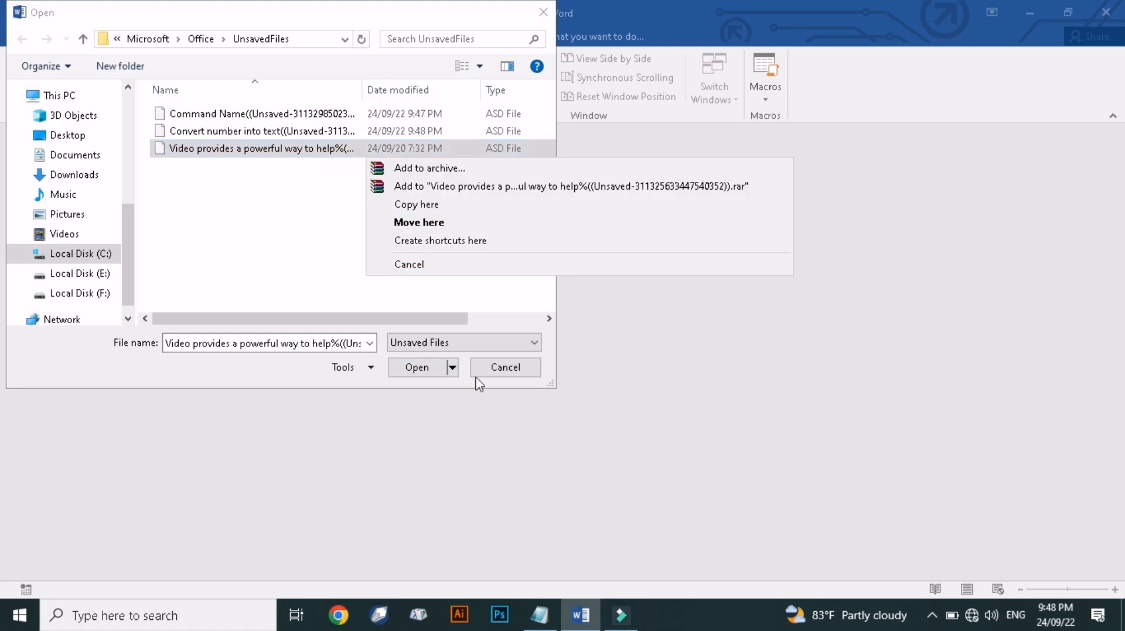
pyautogui.click(431, 367)
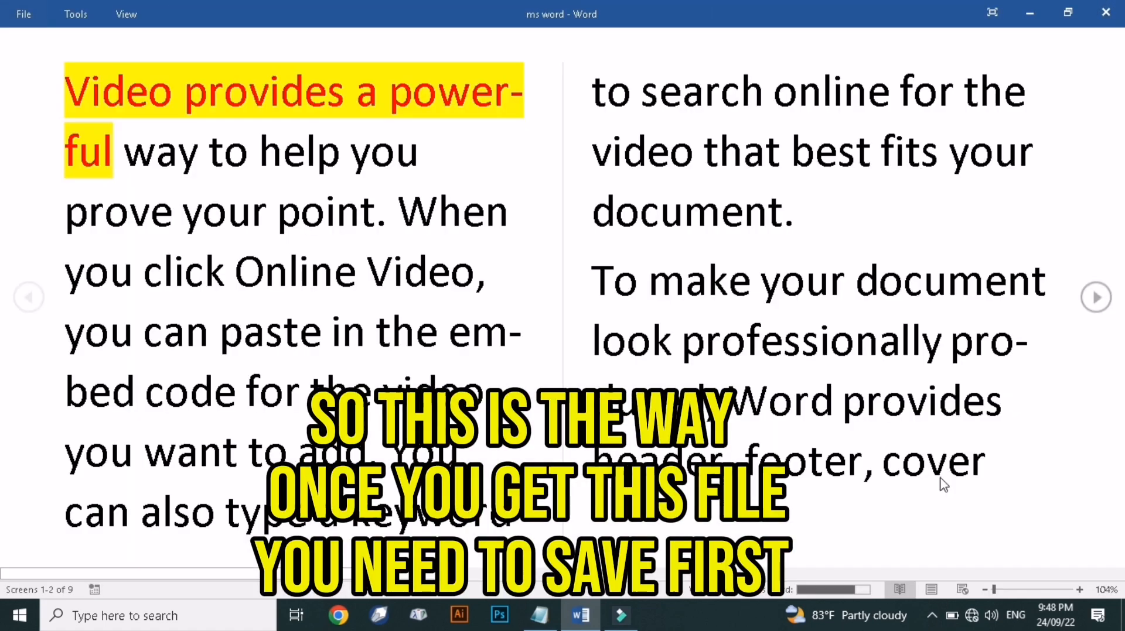
pyautogui.click(984, 591)
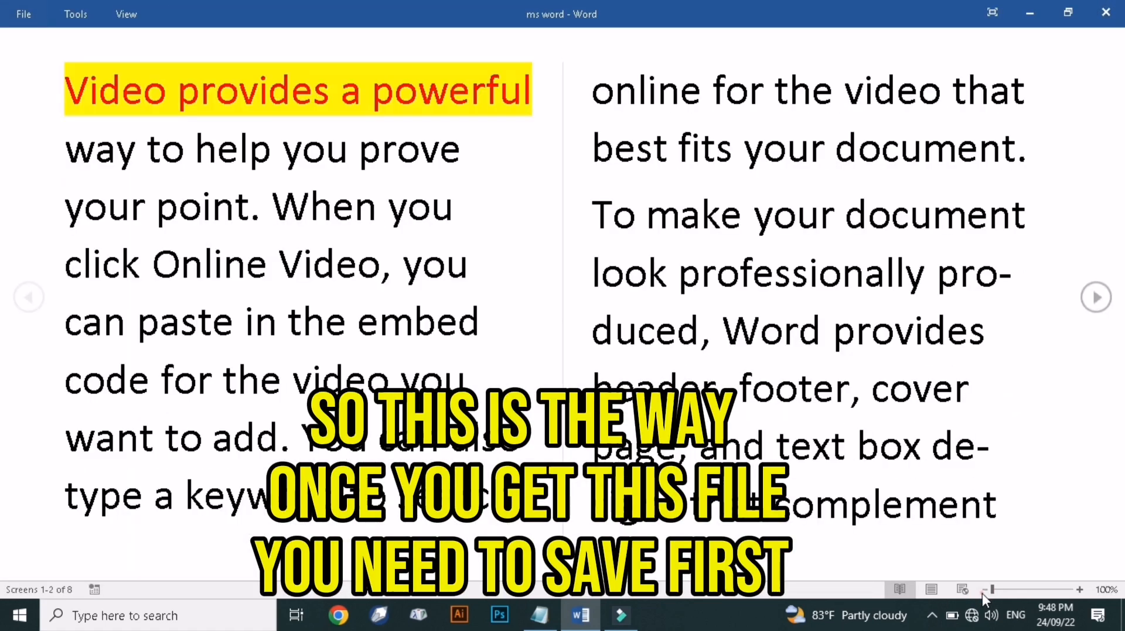